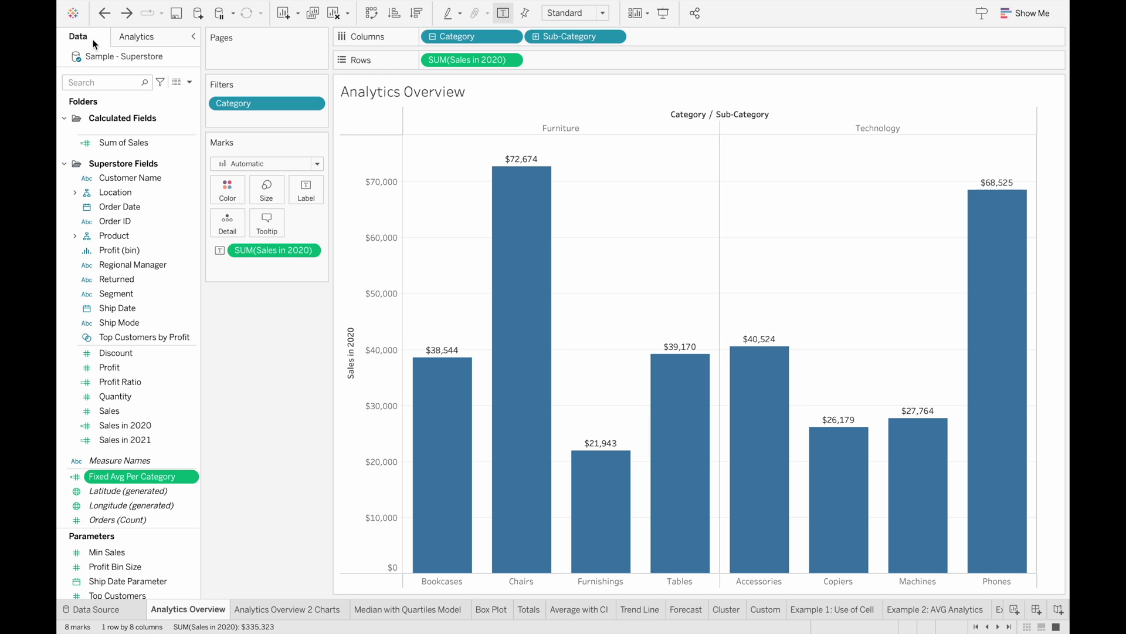
- Switch the left pane from Data to Analytics to list the Summarize, Model and Custom analytics
{"action": "left_click", "coordinate": [133, 40]}
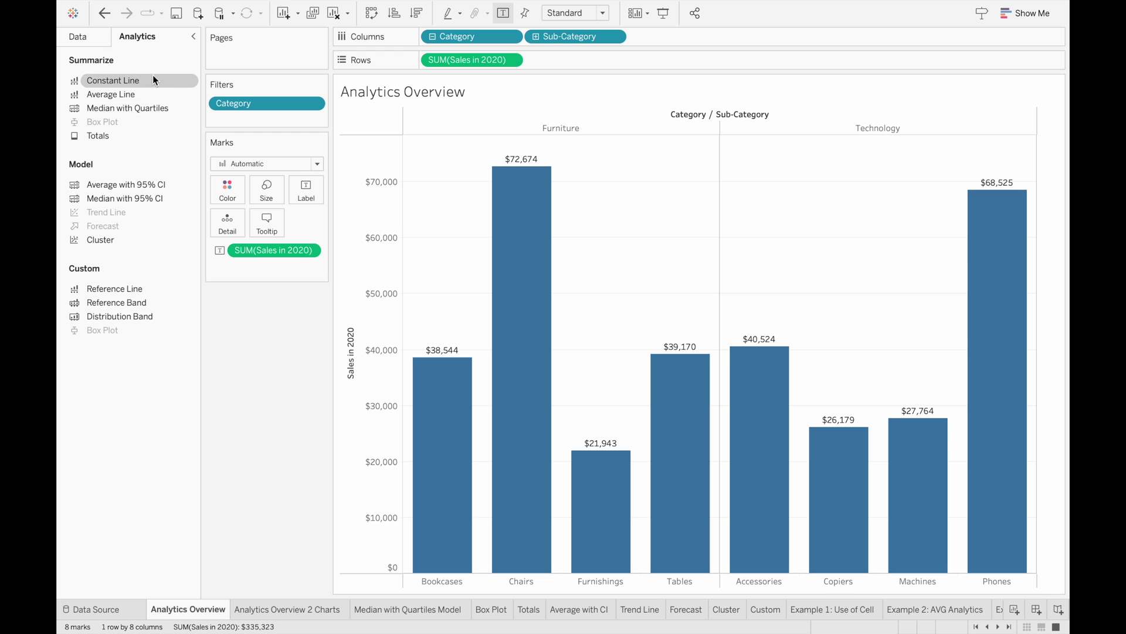
- Add Average Lines per cell, not per pane, so each Sales in 2020 bar gets its own line
{"action": "left_click_drag", "start_coordinate": [129, 95], "coordinate": [470, 138]}
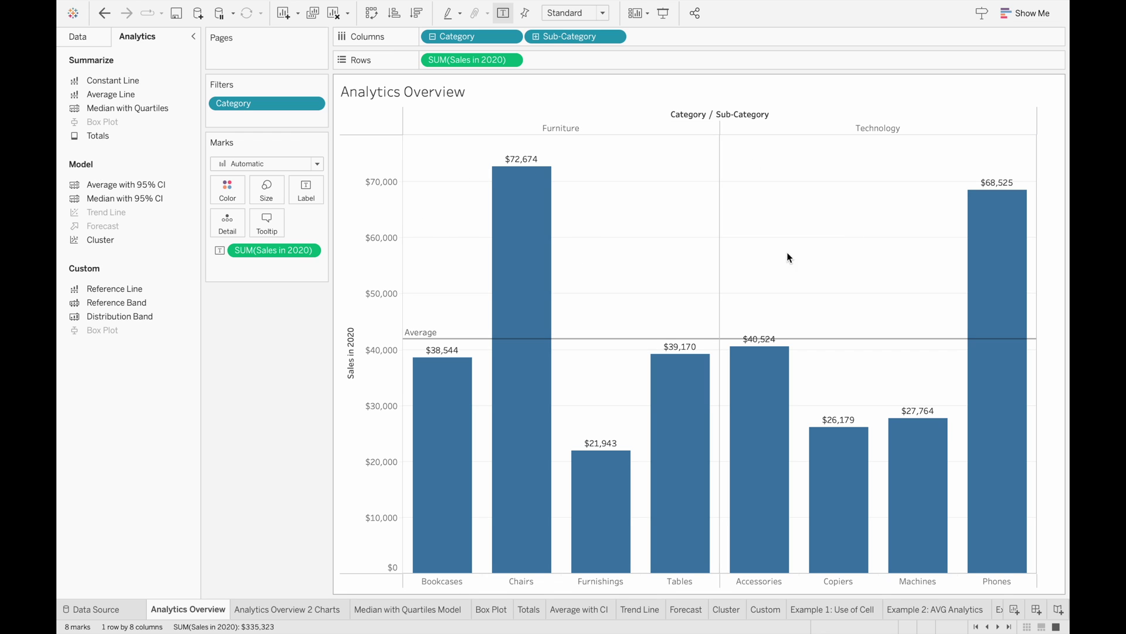
{"action": "left_click_drag", "start_coordinate": [149, 90], "coordinate": [513, 125]}
{"action": "mouse_move", "coordinate": [550, 209]}
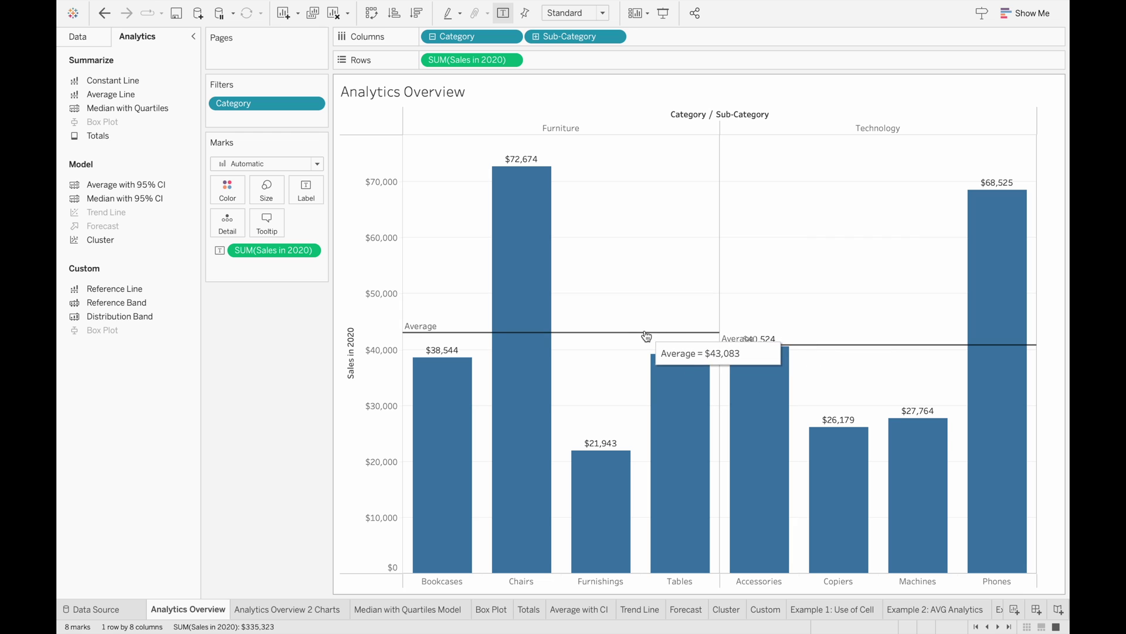
{"action": "key", "text": "ctrl+z"}
{"action": "left_click_drag", "start_coordinate": [146, 91], "coordinate": [469, 135]}
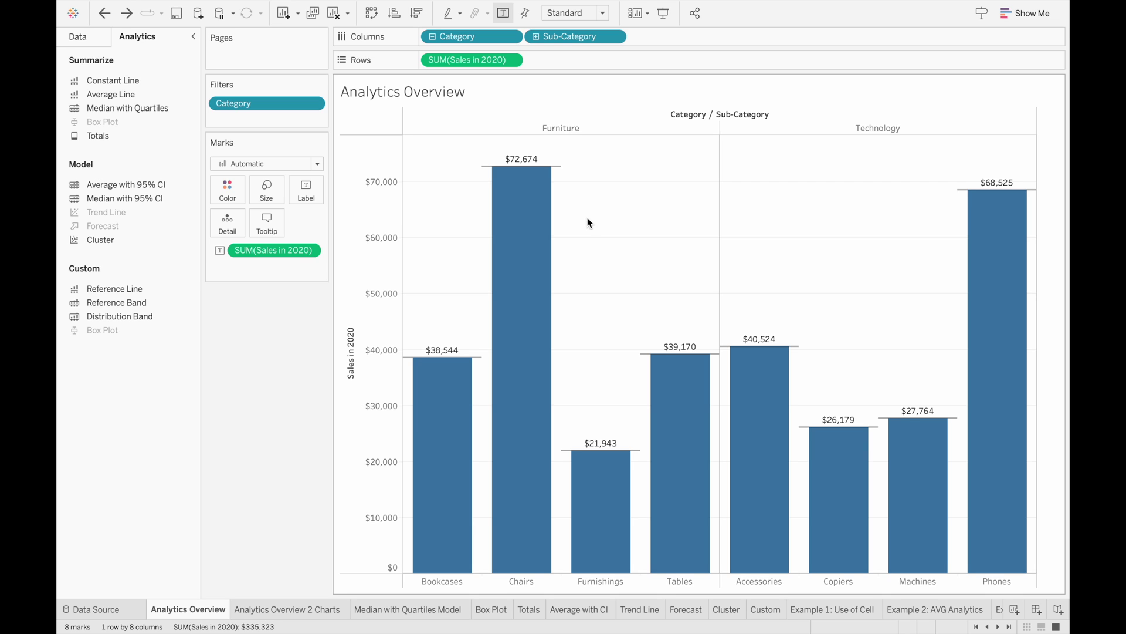
- Inspect the Chairs average line's aggregation, delete the per-bar lines, then undo the deletion
{"action": "left_click", "coordinate": [561, 167]}
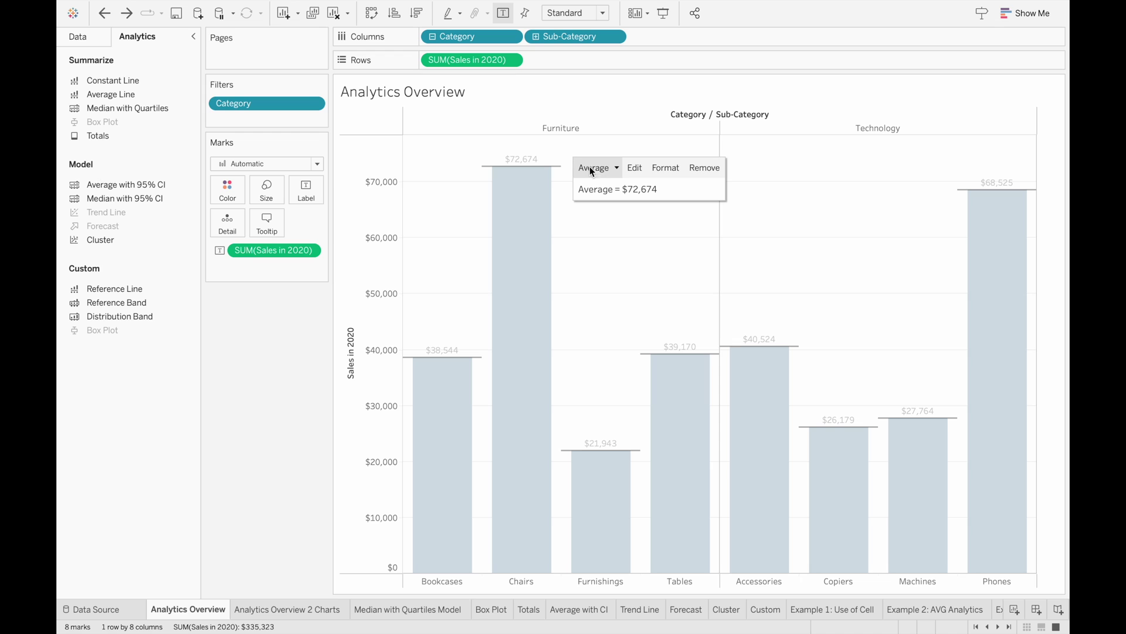
{"action": "left_click", "coordinate": [613, 169]}
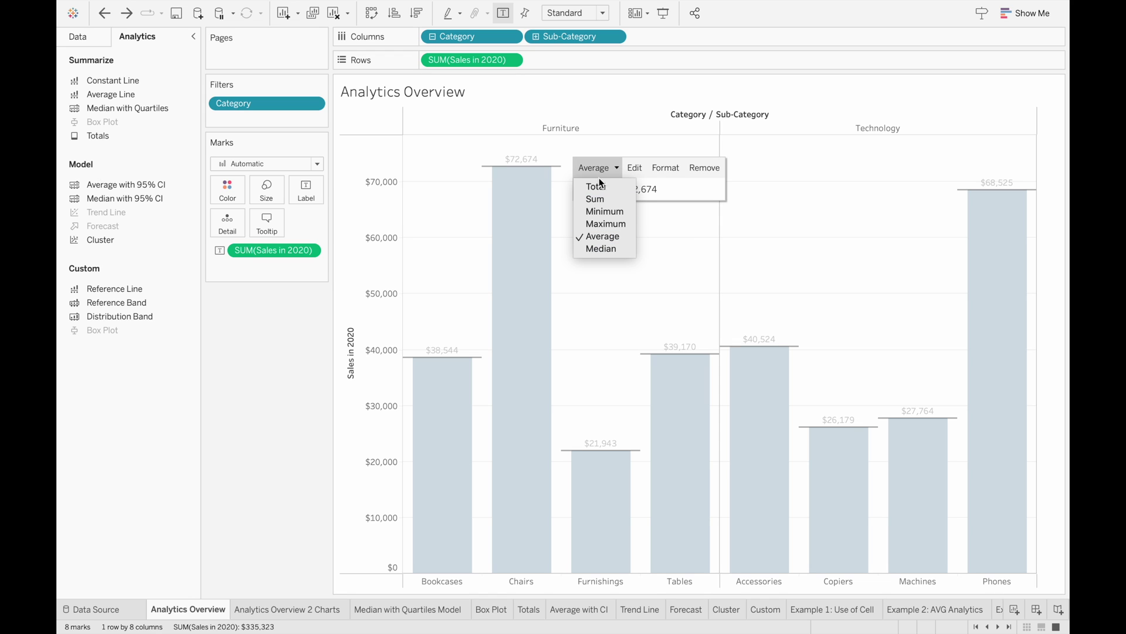
{"action": "left_click", "coordinate": [635, 169]}
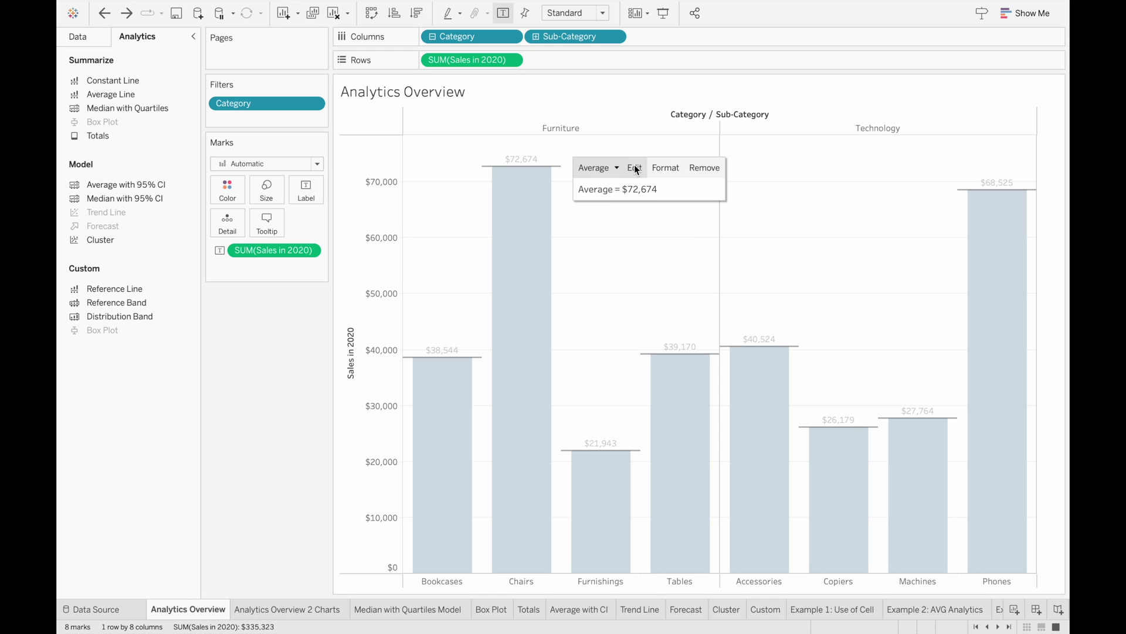
{"action": "left_click", "coordinate": [707, 169]}
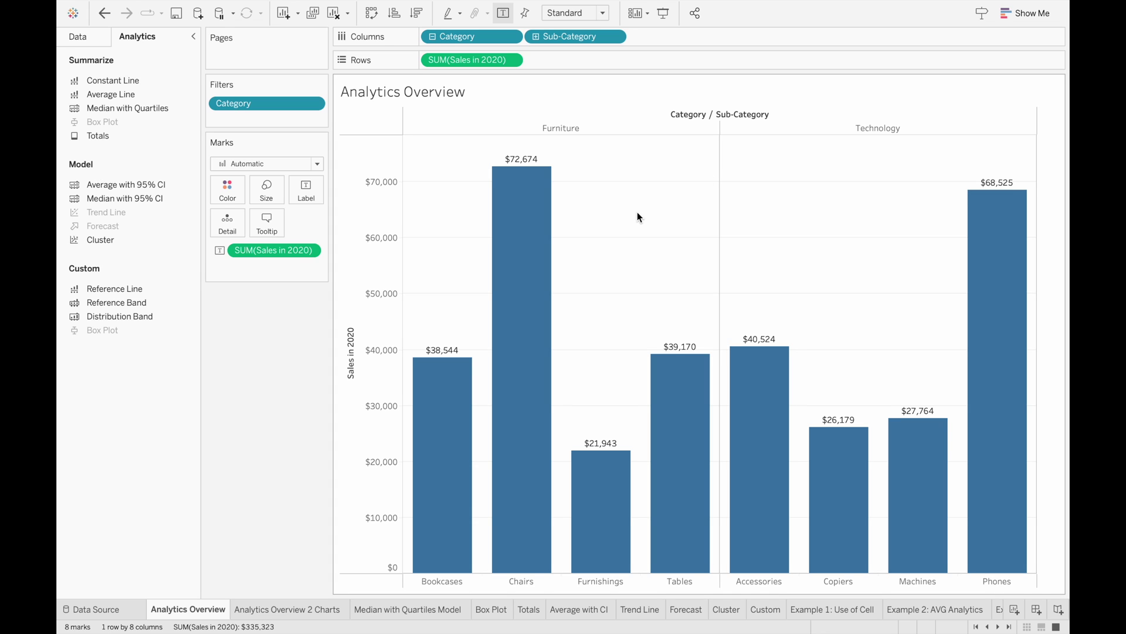
{"action": "key", "text": "ctrl+z"}
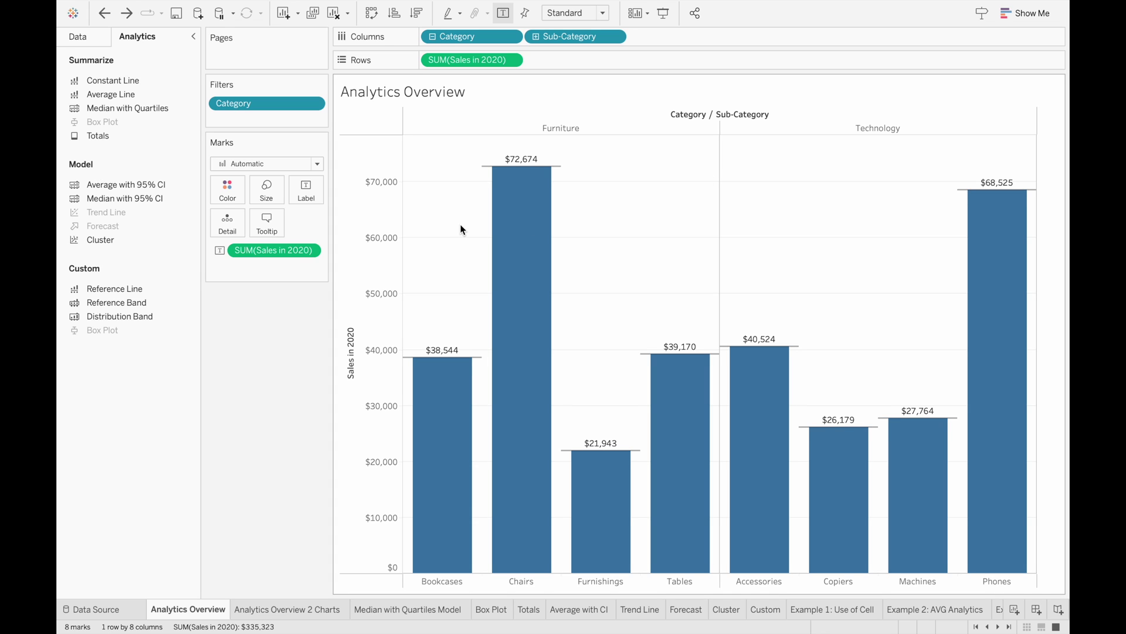
- Remove the reference lines from the Sales in 2020 axis and open the Analytics Overview 2 Charts sheet
{"action": "mouse_move", "coordinate": [486, 169]}
{"action": "right_click", "coordinate": [378, 355]}
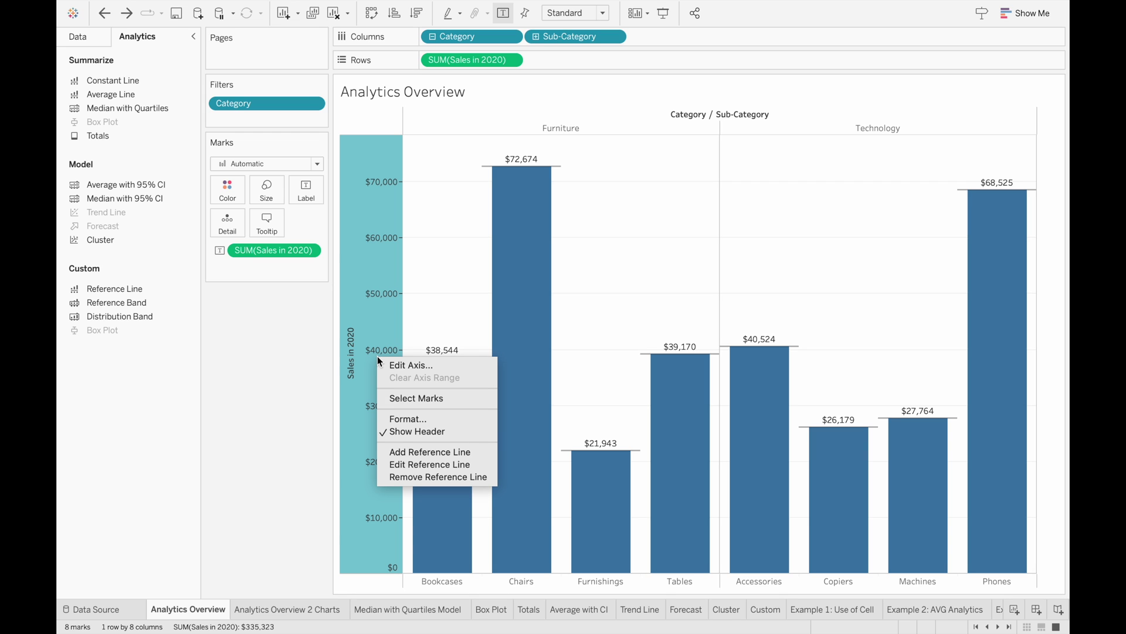
{"action": "left_click", "coordinate": [466, 477]}
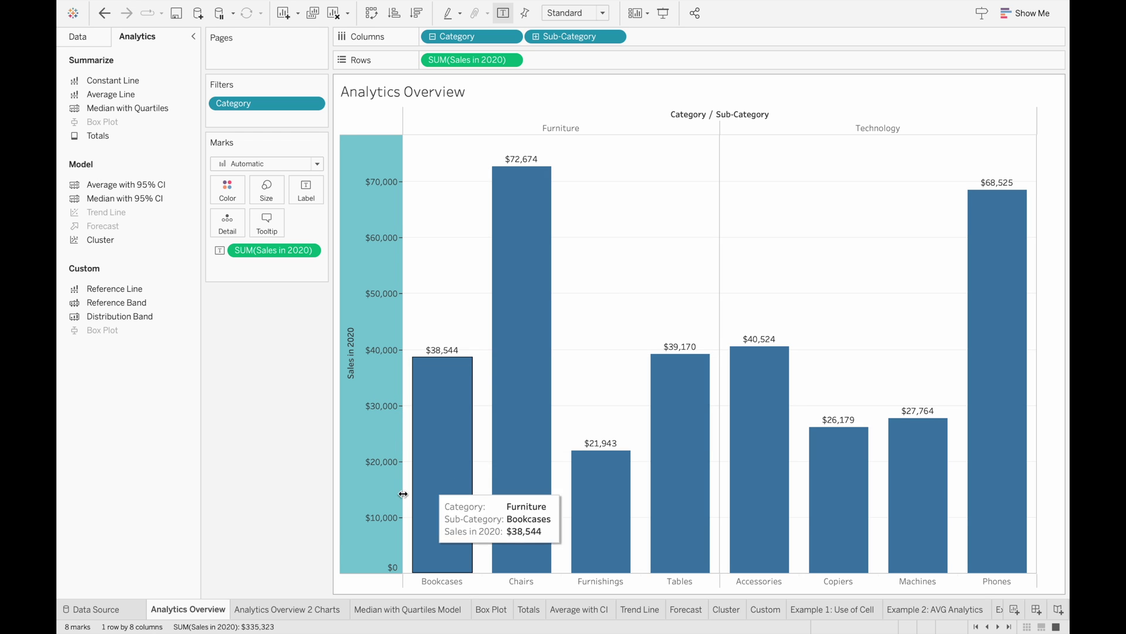
{"action": "left_click", "coordinate": [290, 610]}
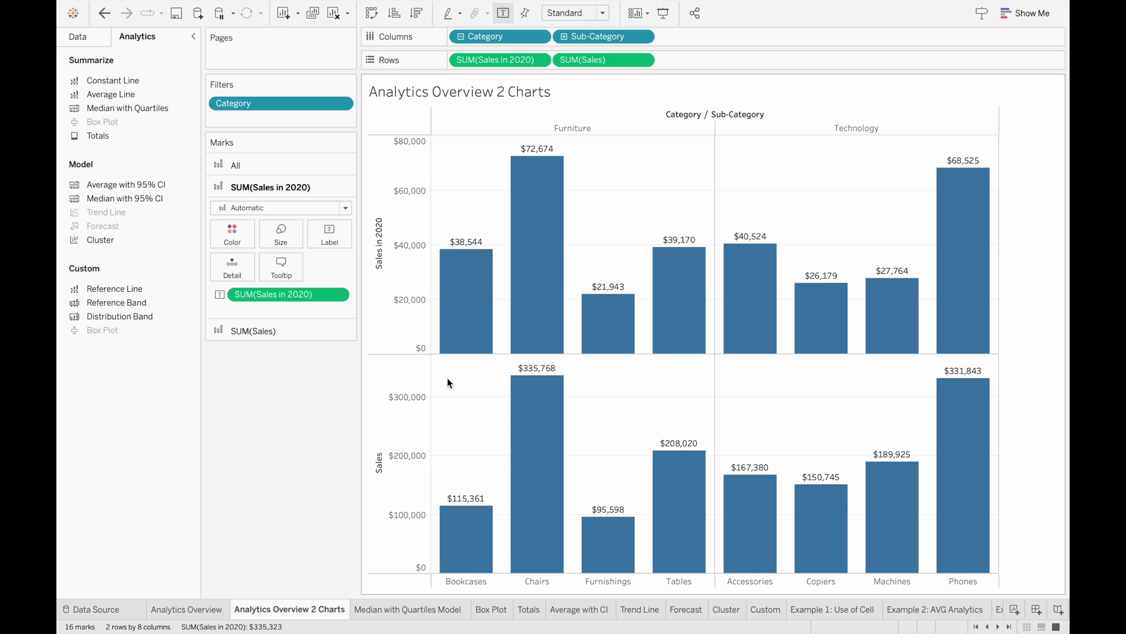
- Preview Average Line drop targets on the two-chart view, then return to Analytics Overview
{"action": "left_click_drag", "start_coordinate": [152, 94], "coordinate": [528, 200]}
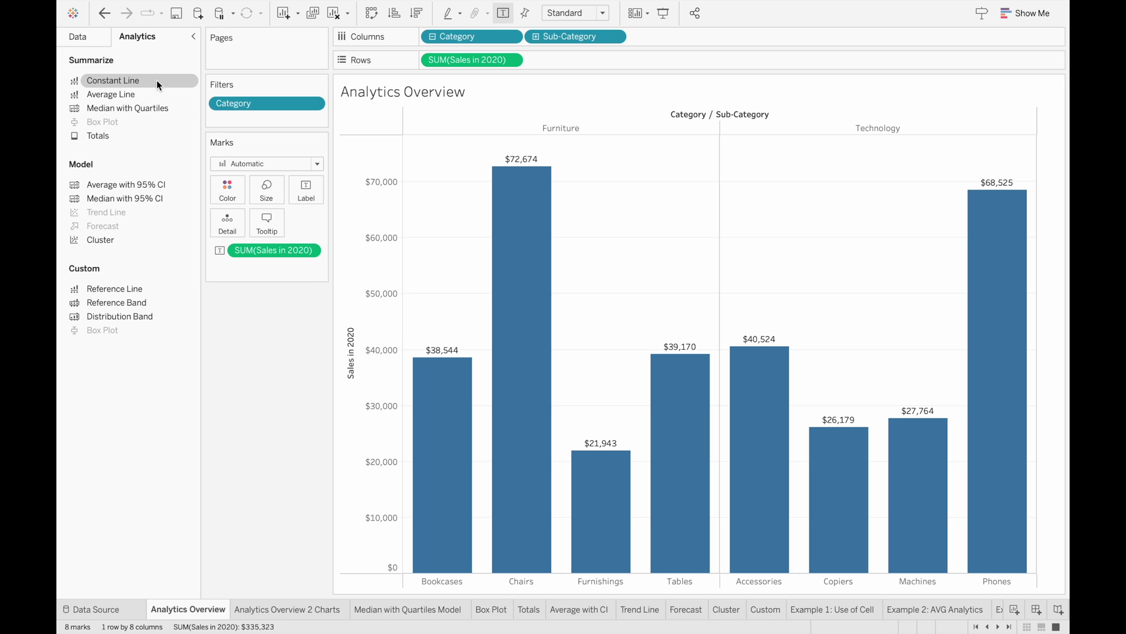
- Add a constant reference line at 30,000 across the whole table
{"action": "left_click_drag", "start_coordinate": [173, 83], "coordinate": [467, 127]}
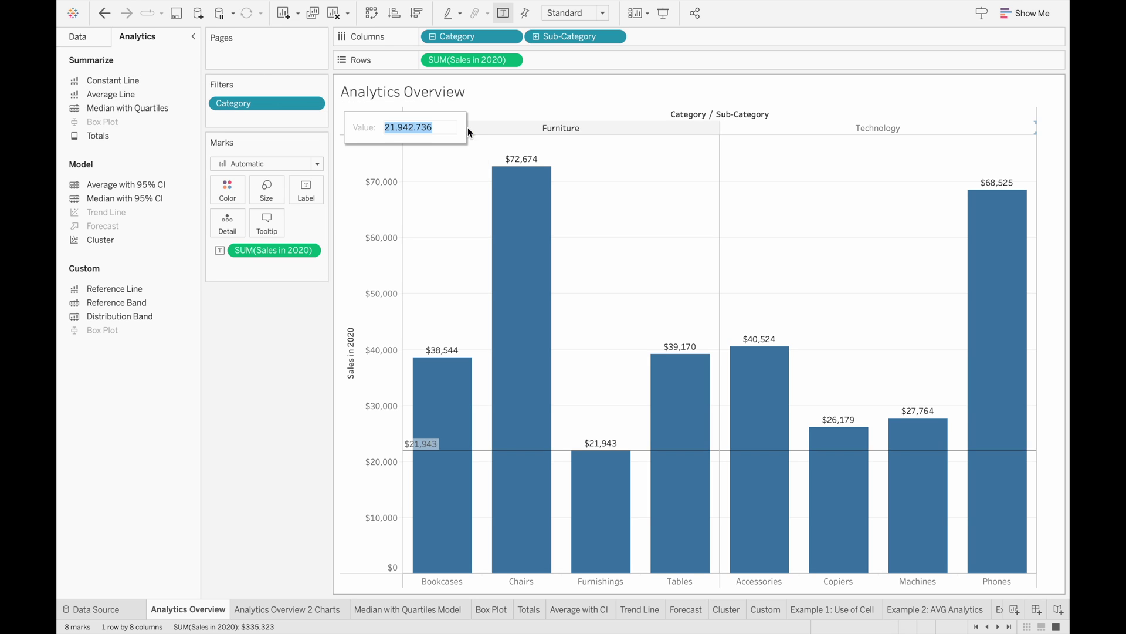
{"action": "type", "text": "30,000"}
{"action": "key", "text": "Return"}
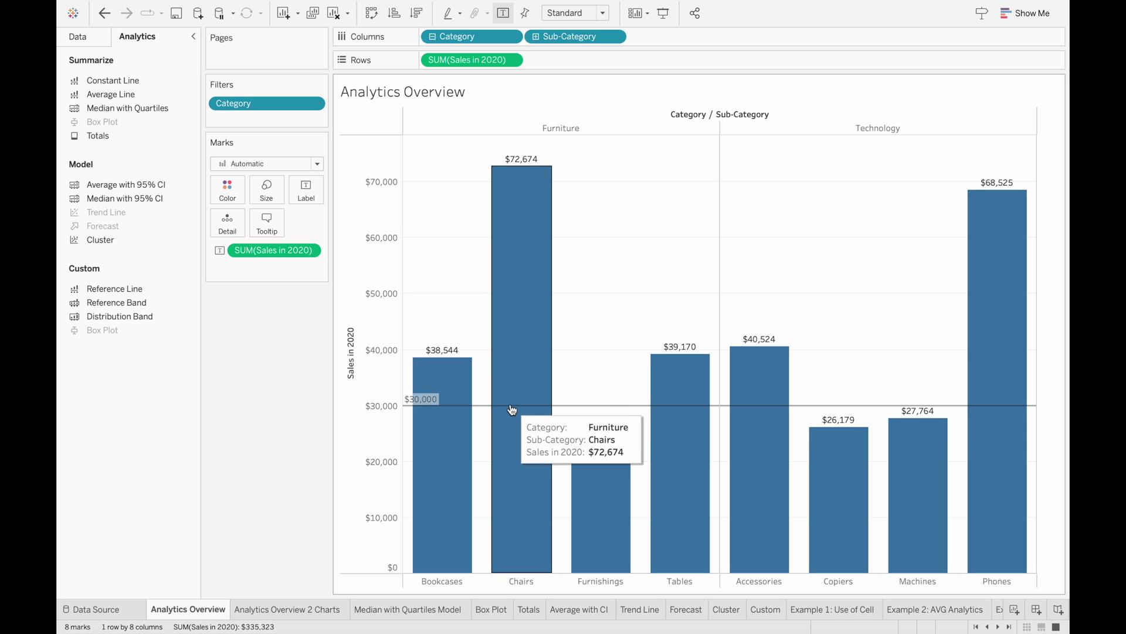
- Delete the $30,000 constant line and add per-pane average lines for Furniture and Technology
{"action": "left_click", "coordinate": [590, 409]}
{"action": "key", "text": "Delete"}
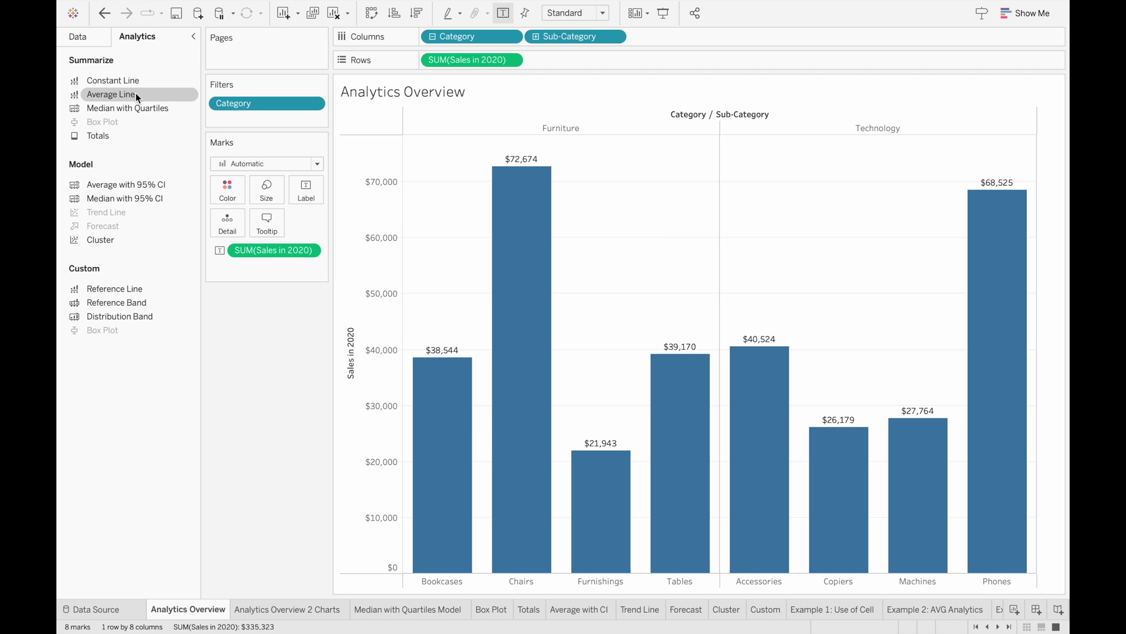
{"action": "left_click_drag", "start_coordinate": [122, 95], "coordinate": [509, 124]}
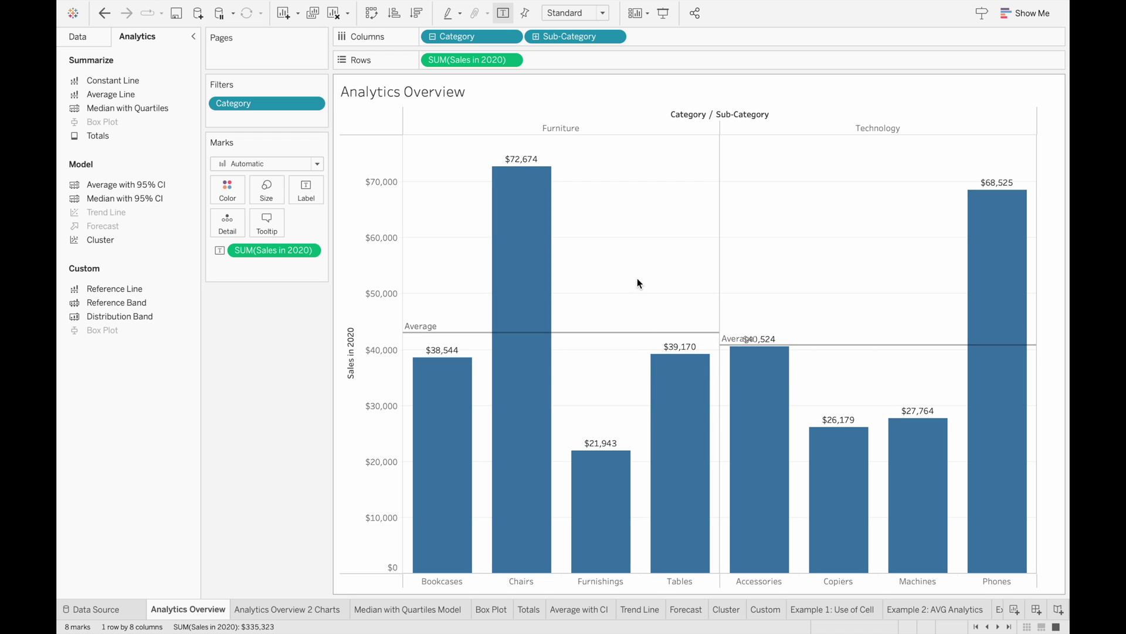
- Label the pane average lines with their values ($43,083 and $40,748), then delete them
{"action": "left_click", "coordinate": [593, 332]}
{"action": "double_click", "coordinate": [670, 338]}
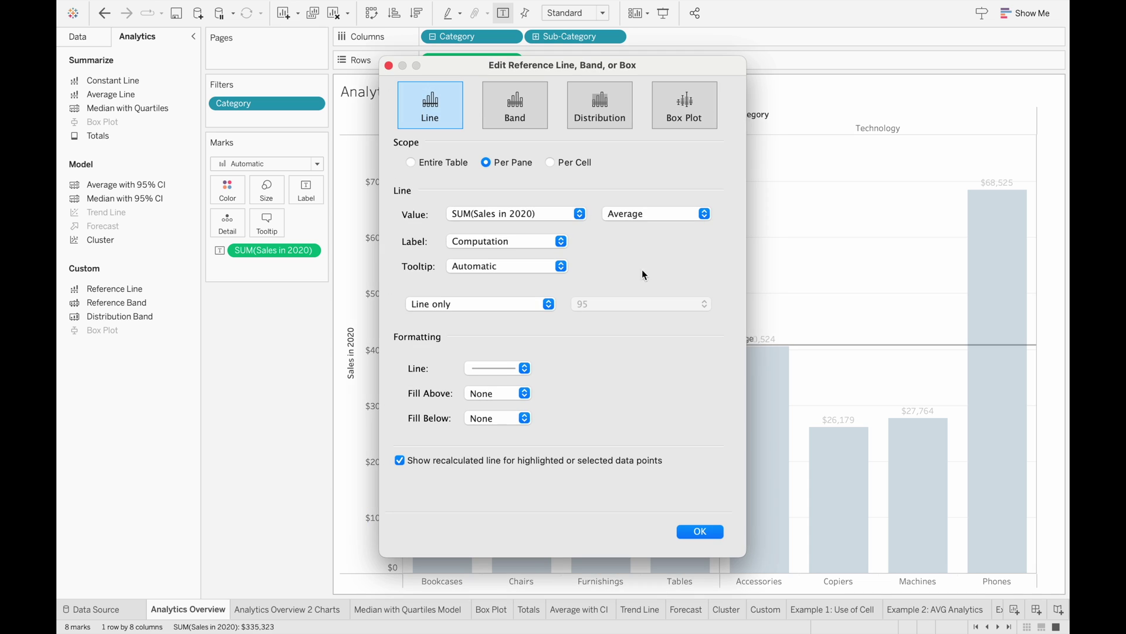
{"action": "left_click", "coordinate": [540, 240]}
{"action": "left_click", "coordinate": [526, 227]}
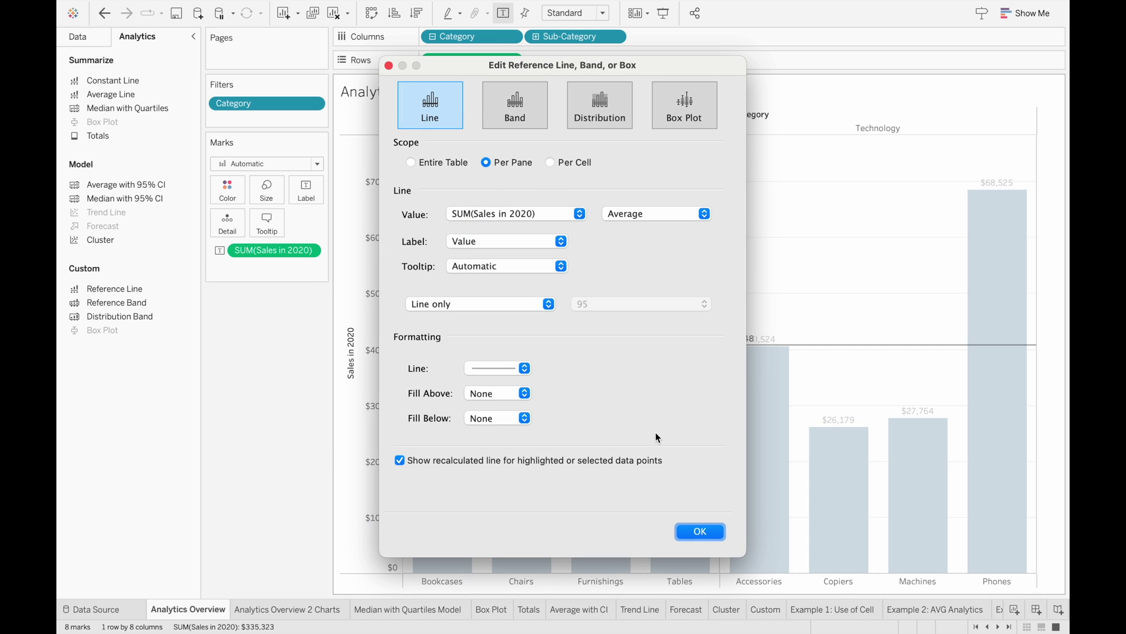
{"action": "left_click", "coordinate": [700, 531]}
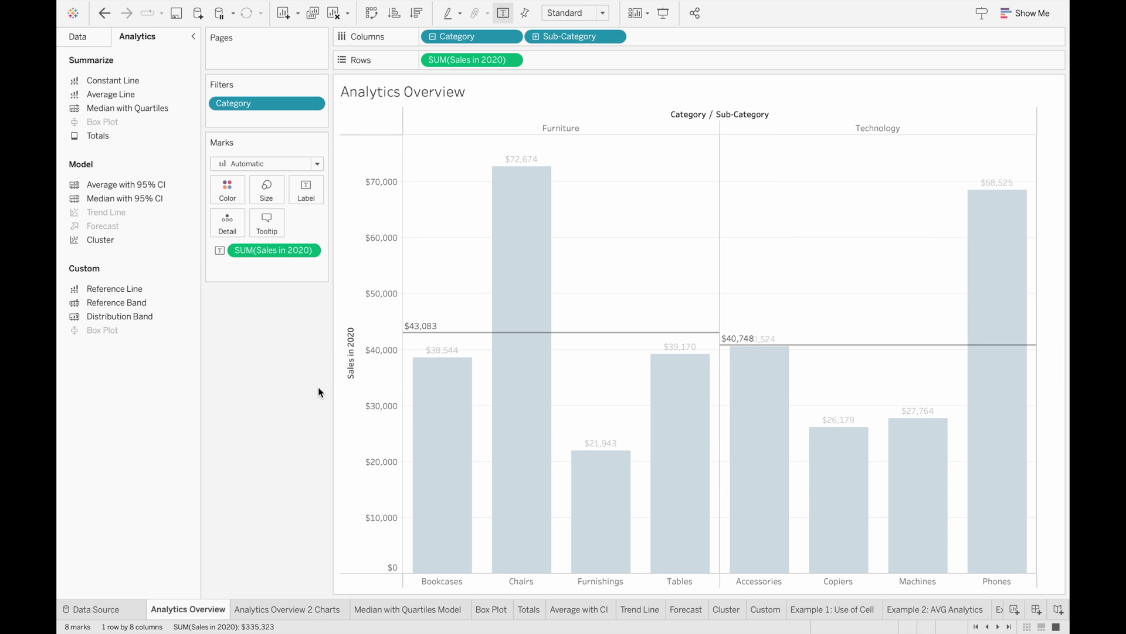
{"action": "left_click", "coordinate": [460, 333]}
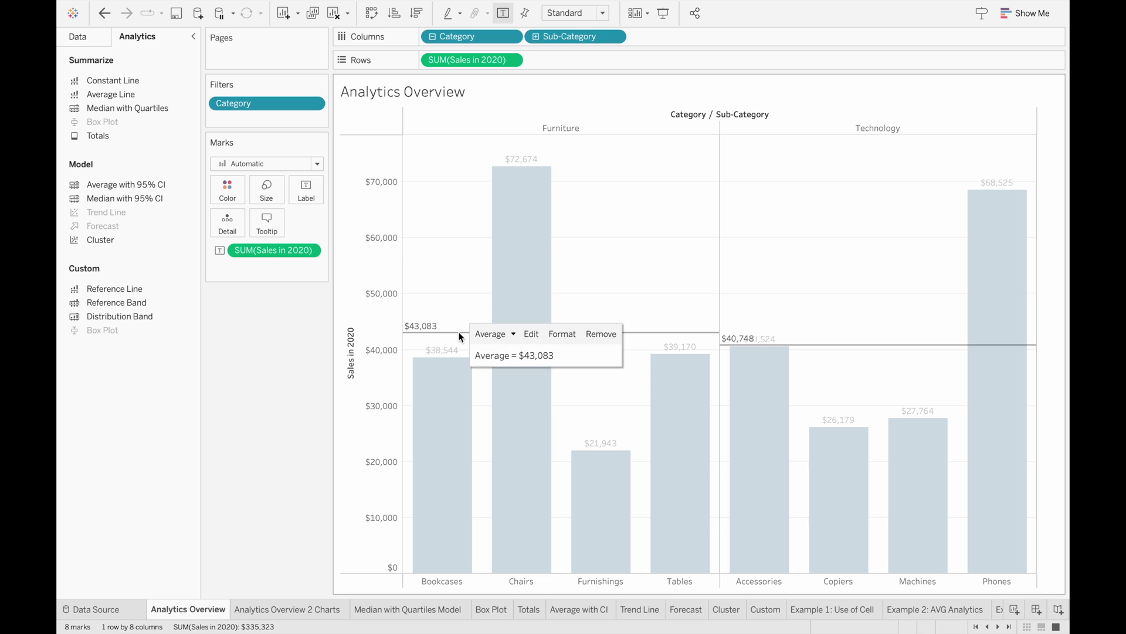
{"action": "key", "text": "Delete"}
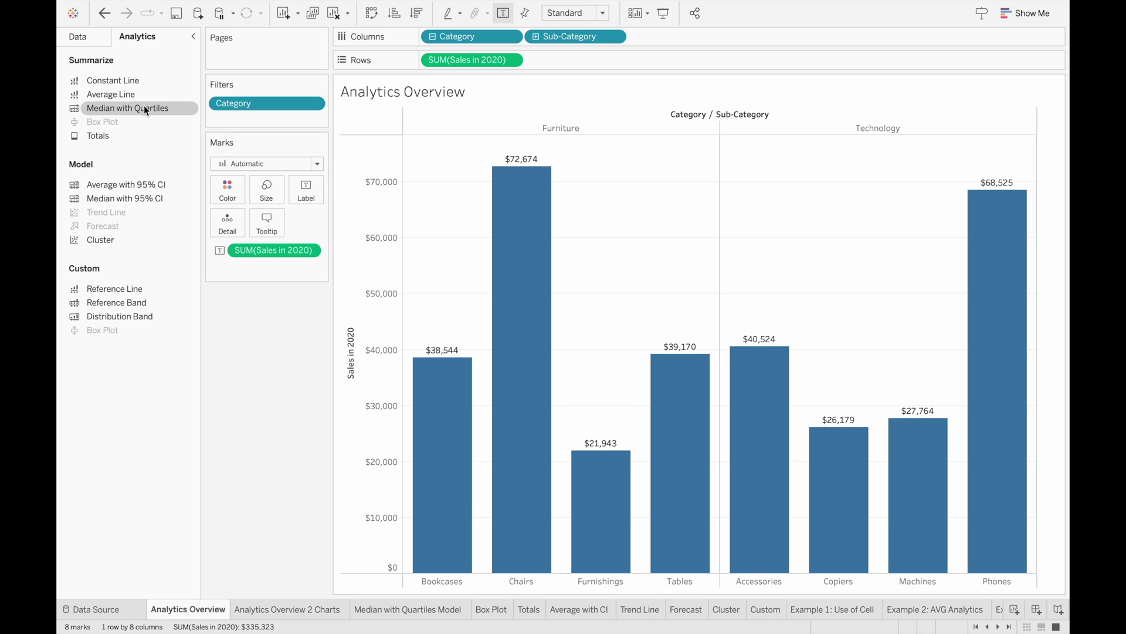
- Add a median with quartiles band across the table and label it with its computation
{"action": "left_click_drag", "start_coordinate": [144, 108], "coordinate": [477, 128]}
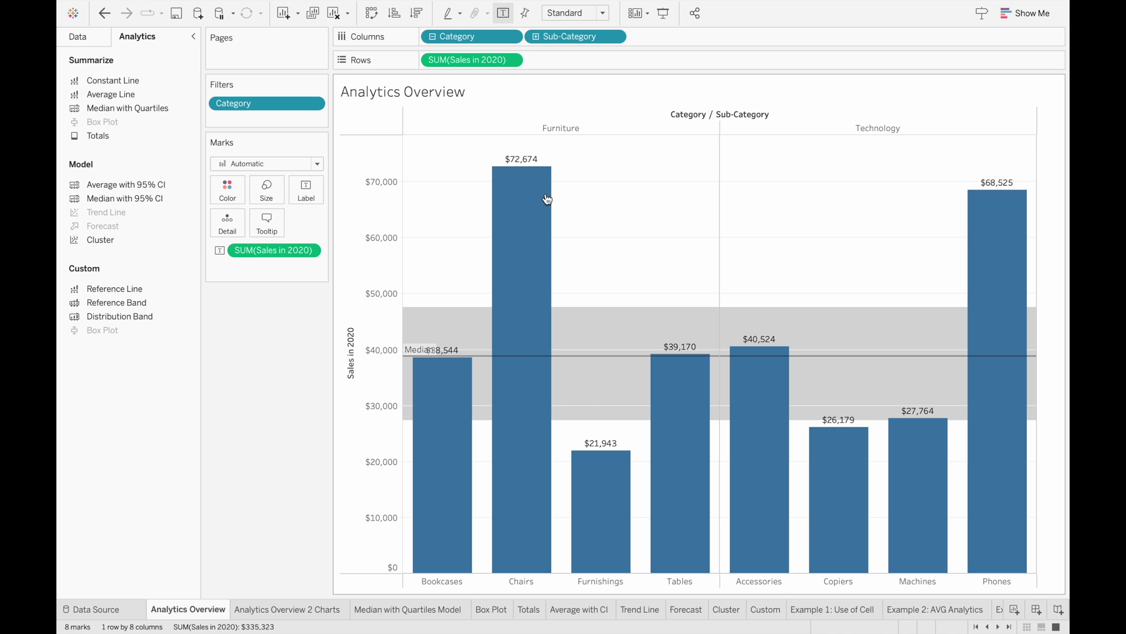
{"action": "mouse_move", "coordinate": [610, 311]}
{"action": "left_click", "coordinate": [610, 306]}
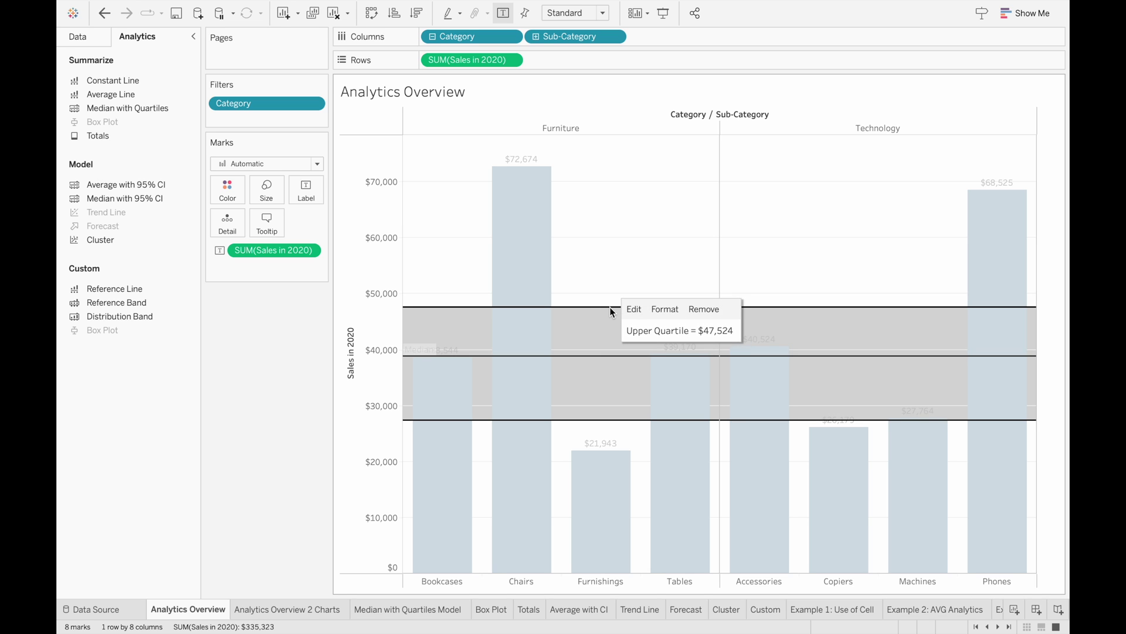
{"action": "left_click", "coordinate": [636, 308]}
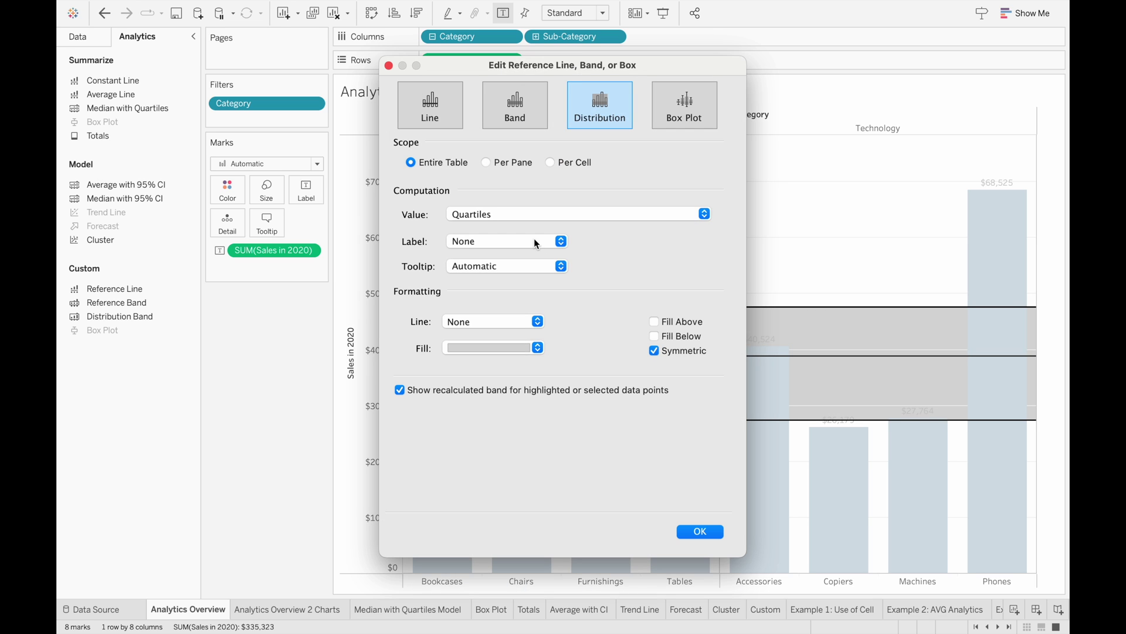
{"action": "left_click", "coordinate": [538, 242]}
{"action": "left_click", "coordinate": [525, 265]}
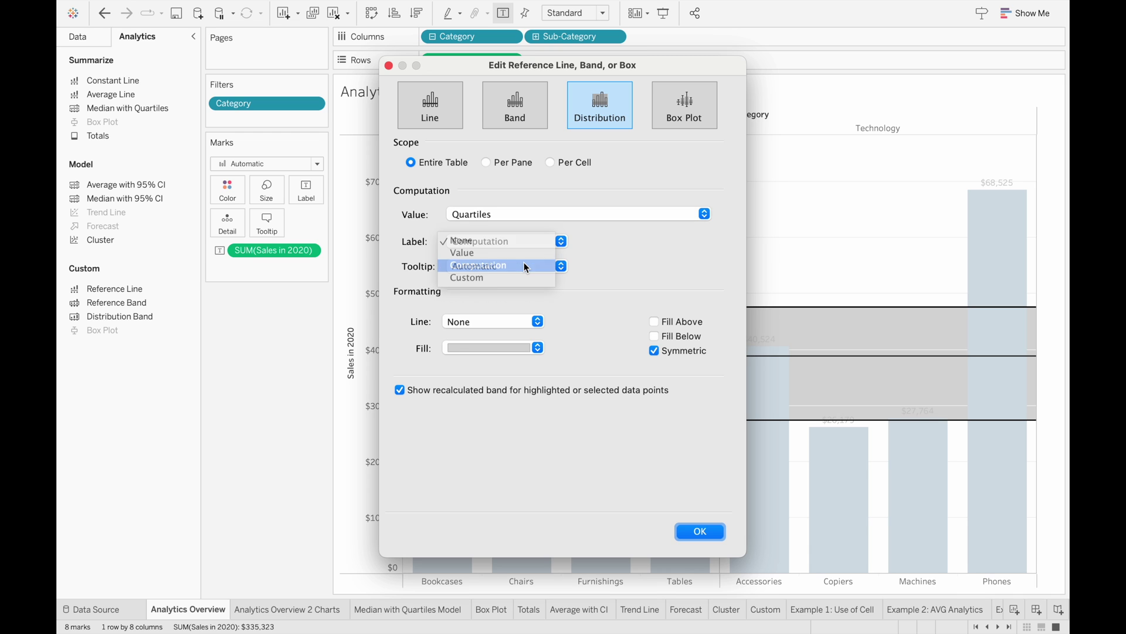
{"action": "left_click", "coordinate": [700, 532]}
{"action": "mouse_move", "coordinate": [451, 306]}
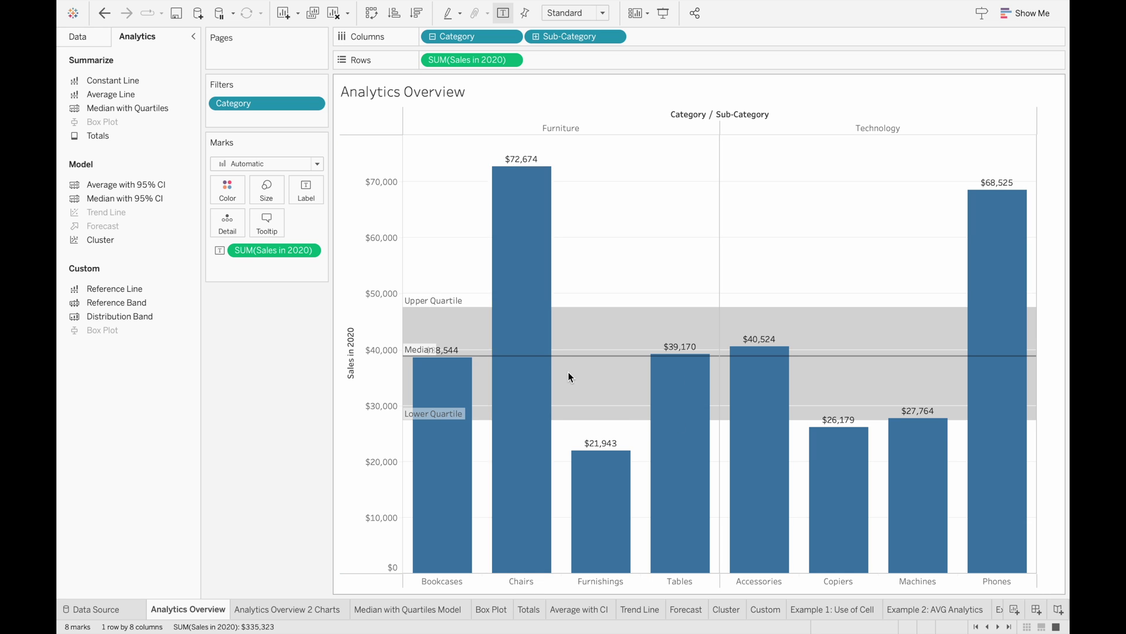
{"action": "mouse_move", "coordinate": [568, 359]}
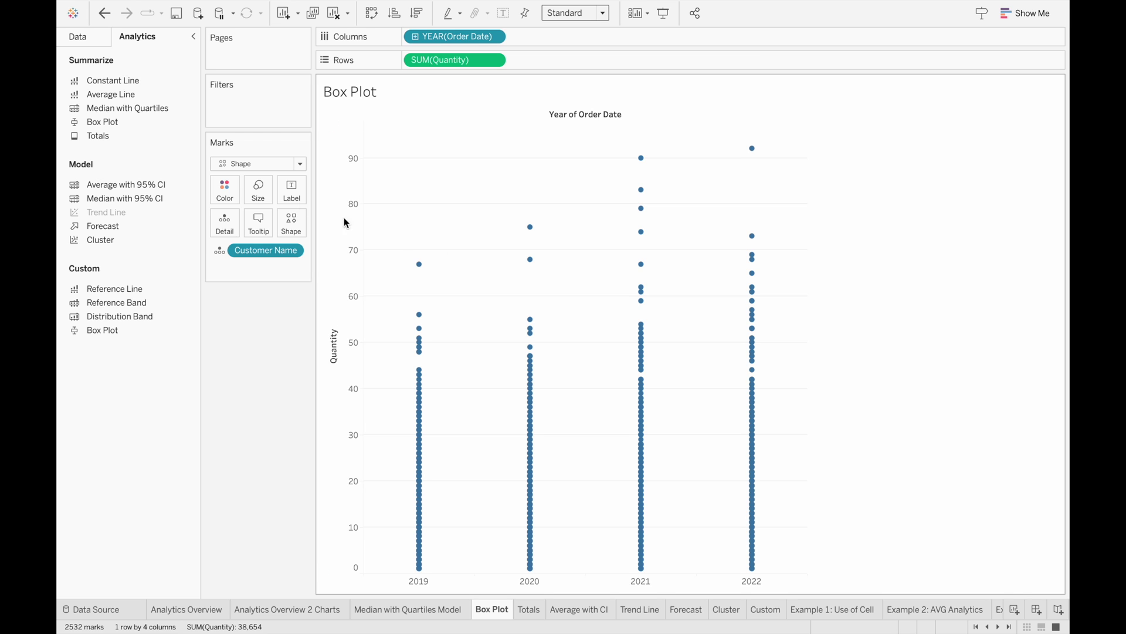
- Add a box plot to each order year's quantity dots through the Cell drop target
{"action": "mouse_move", "coordinate": [139, 124]}
{"action": "left_mouse_down"}
{"action": "mouse_move", "coordinate": [281, 111]}
{"action": "mouse_move", "coordinate": [441, 139]}
{"action": "left_mouse_up"}
{"action": "mouse_move", "coordinate": [428, 496]}
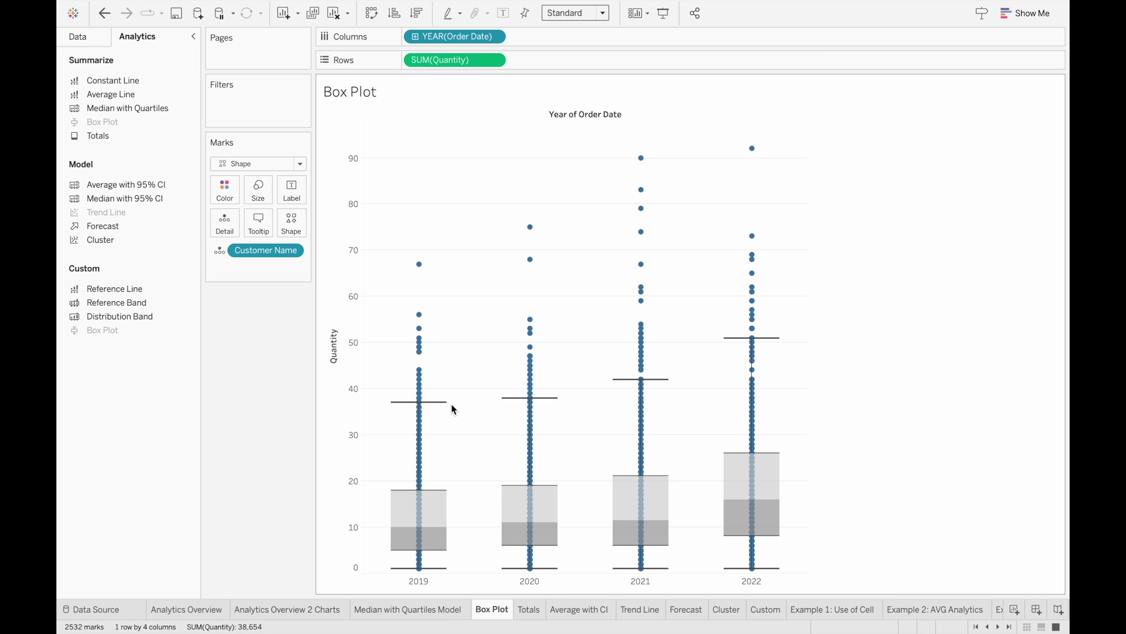
{"action": "mouse_move", "coordinate": [457, 546]}
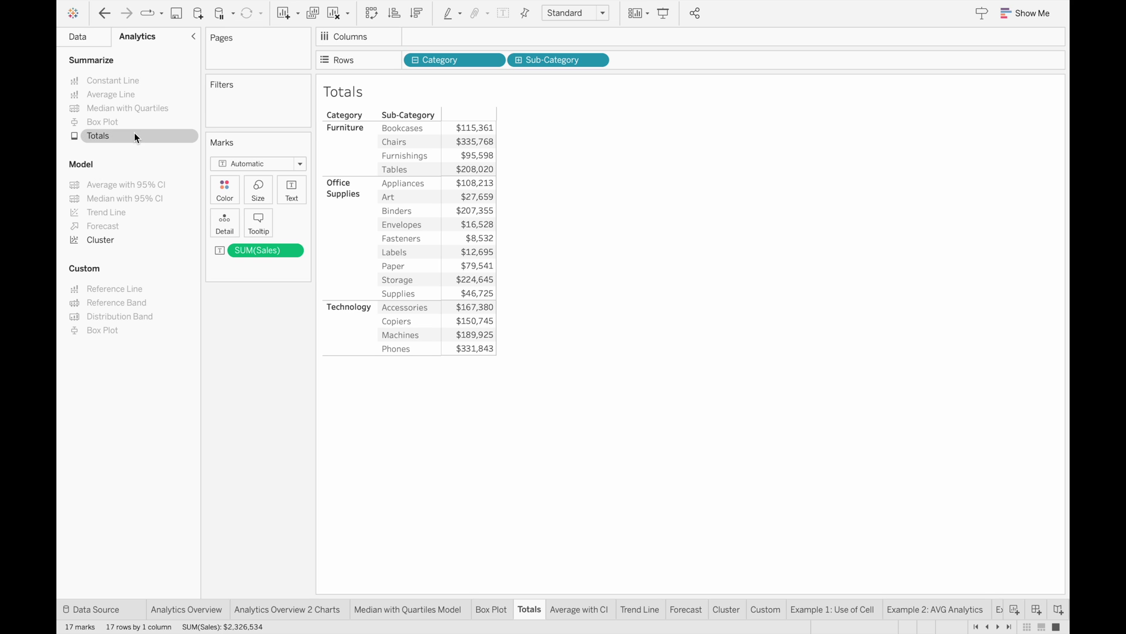
- Add category subtotals and a $2,326,534 column grand total to the sub-category sales table
{"action": "left_click_drag", "start_coordinate": [135, 133], "coordinate": [171, 142]}
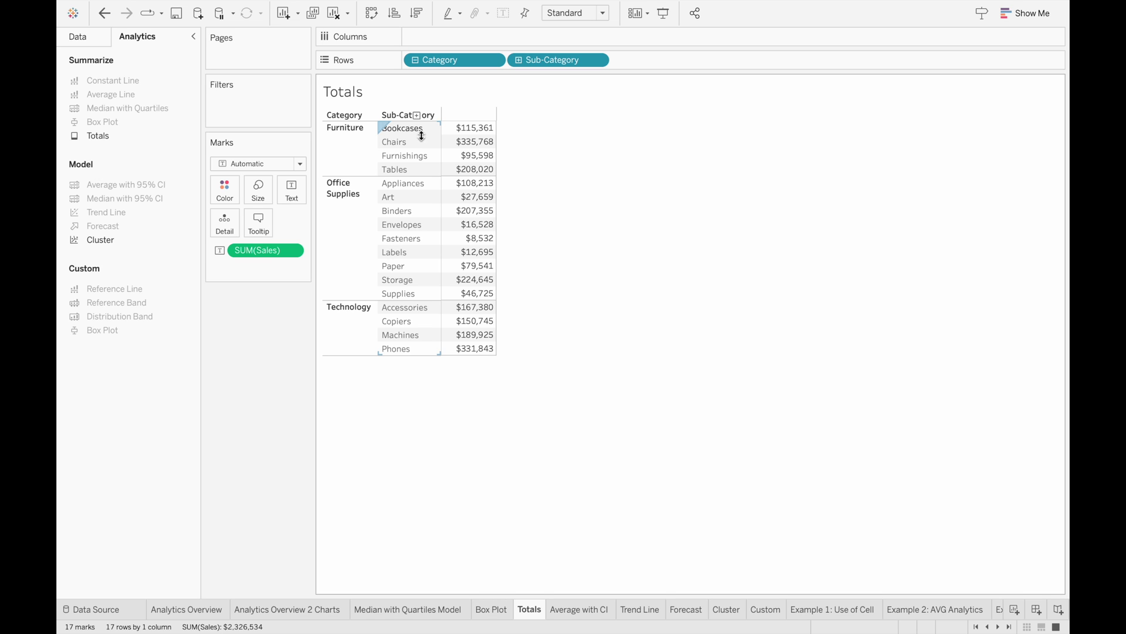
{"action": "left_click_drag", "start_coordinate": [118, 135], "coordinate": [452, 128]}
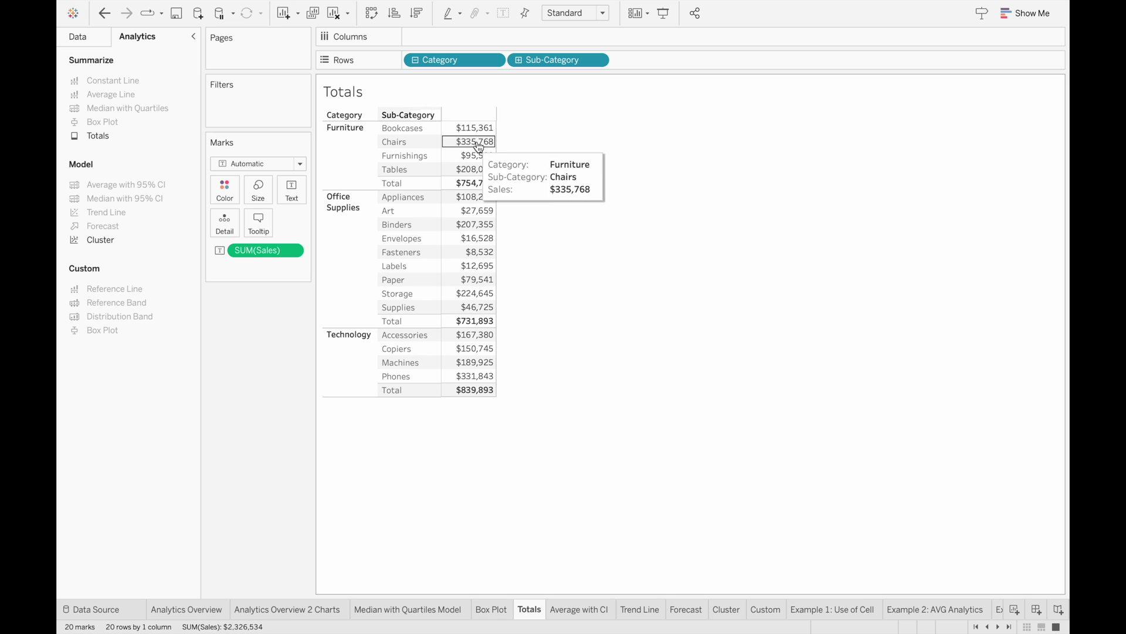
{"action": "left_click_drag", "start_coordinate": [131, 136], "coordinate": [524, 135]}
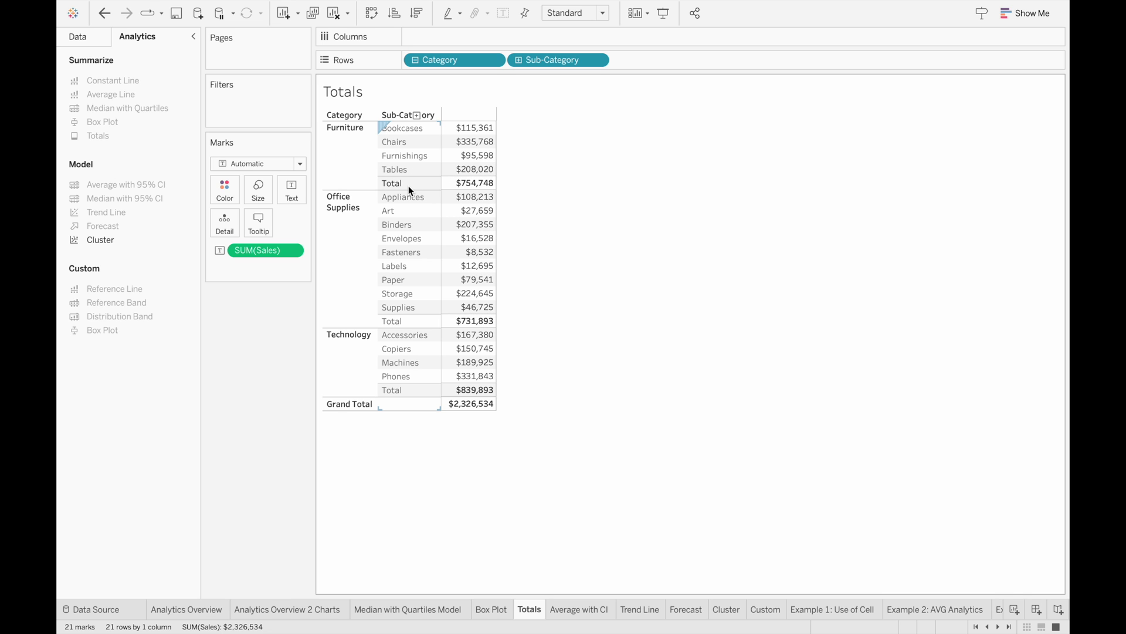
- Remove the category subtotals and change the Grand Total to Minimum ($8,532)
{"action": "left_click", "coordinate": [394, 183]}
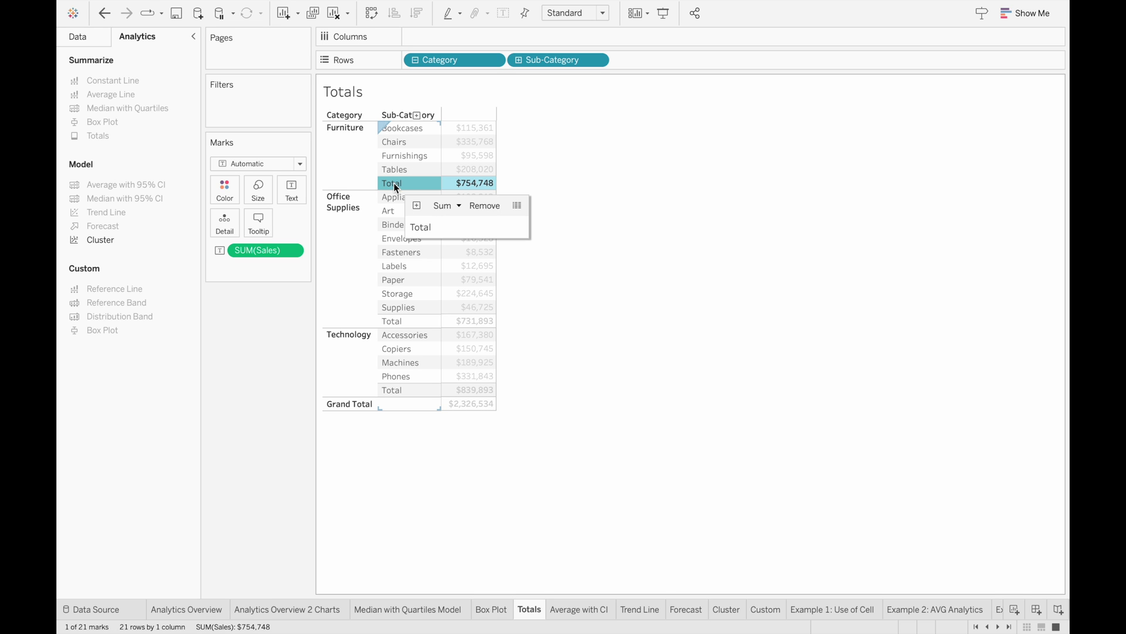
{"action": "left_click", "coordinate": [489, 207]}
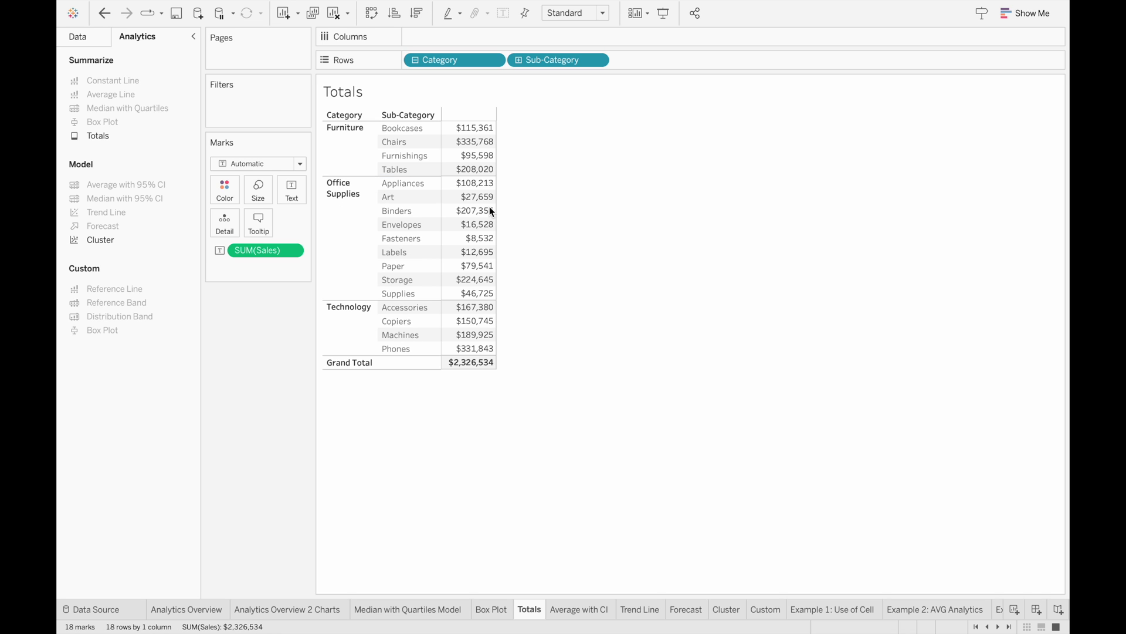
{"action": "left_click", "coordinate": [356, 361]}
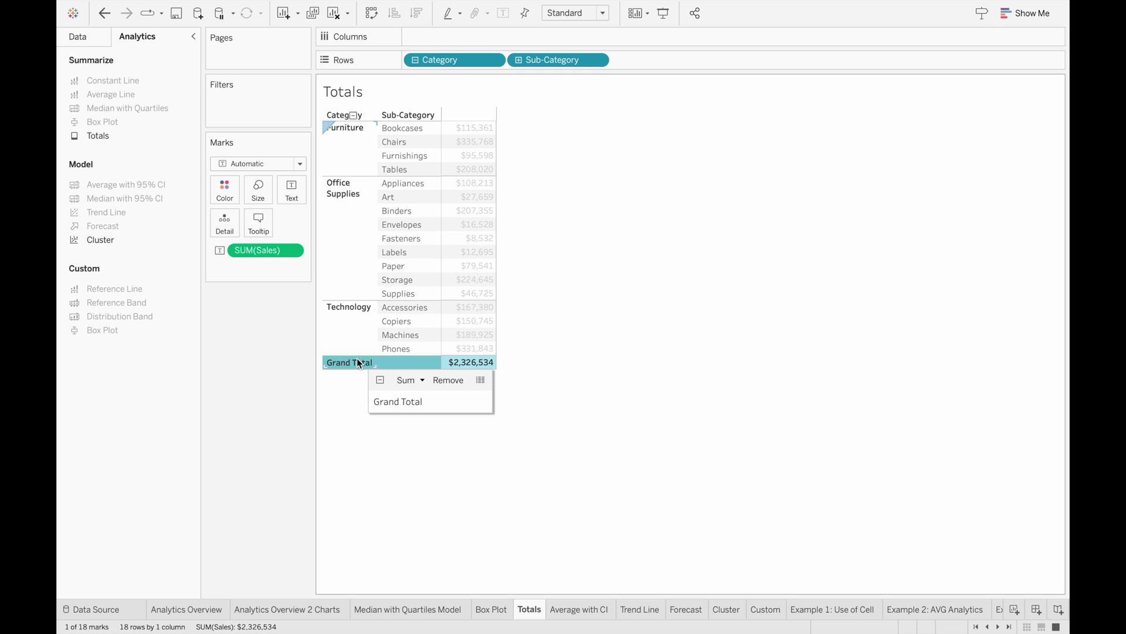
{"action": "left_click", "coordinate": [420, 381]}
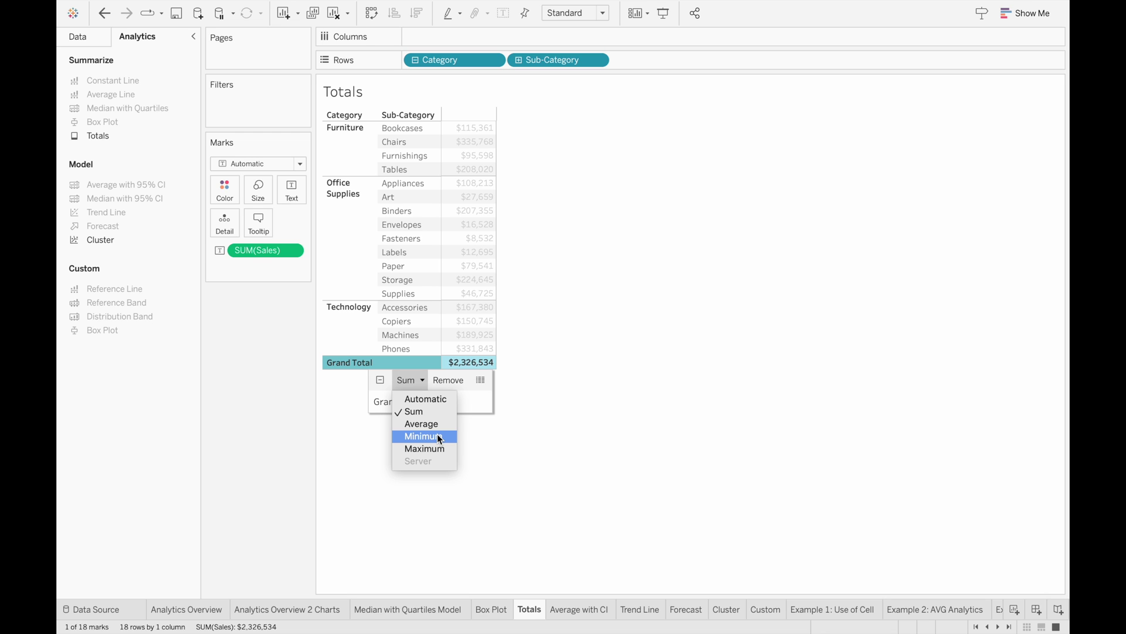
{"action": "left_click", "coordinate": [439, 437]}
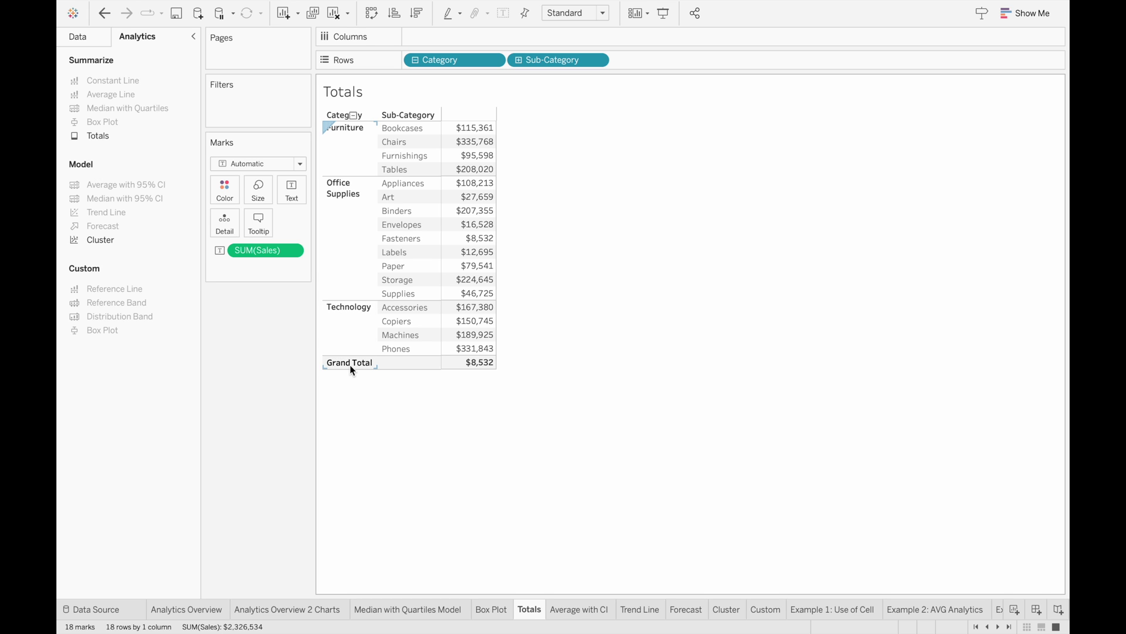
- Set the Grand Total aggregation back to Sum
{"action": "mouse_move", "coordinate": [480, 371]}
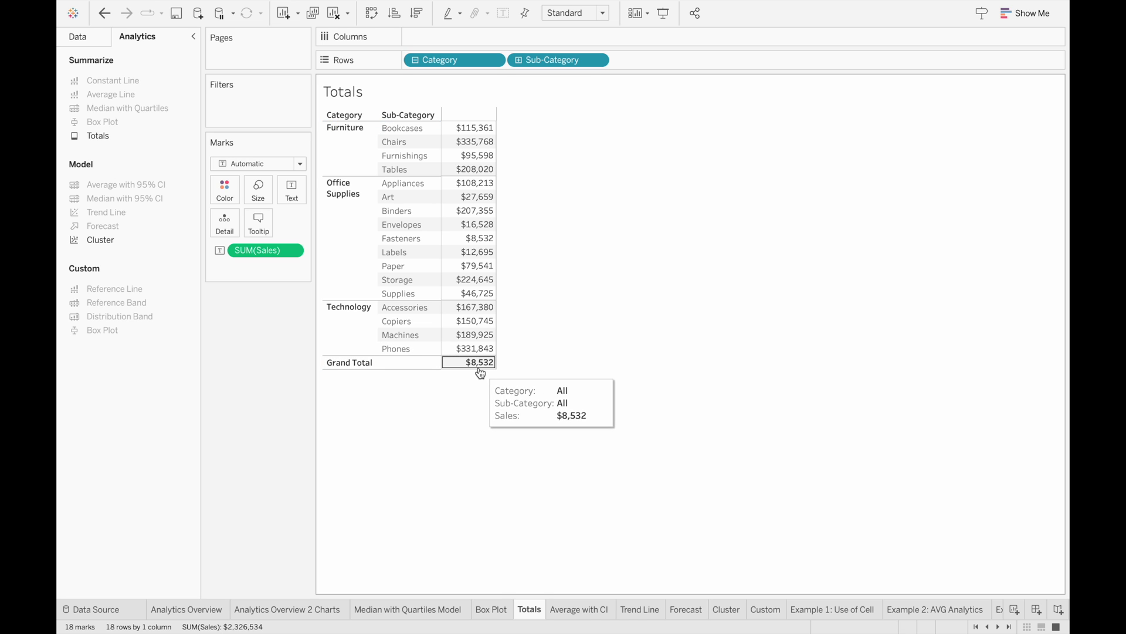
{"action": "left_click", "coordinate": [359, 361]}
{"action": "left_click", "coordinate": [431, 377]}
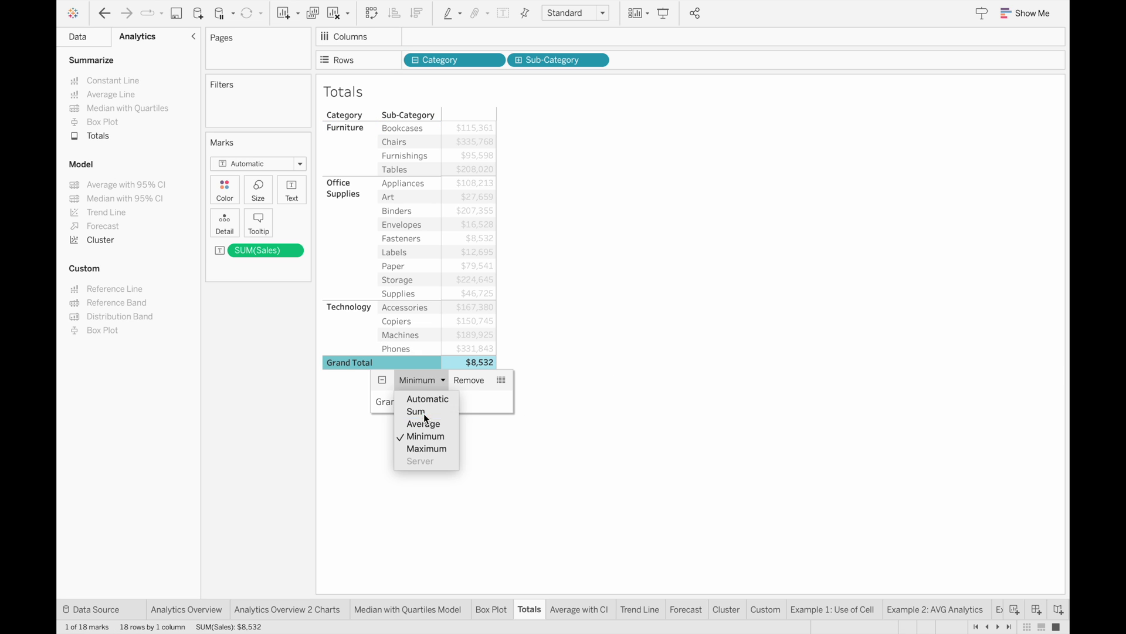
{"action": "left_click", "coordinate": [424, 411]}
{"action": "left_click", "coordinate": [528, 392]}
{"action": "key", "text": "ctrl+Tab"}
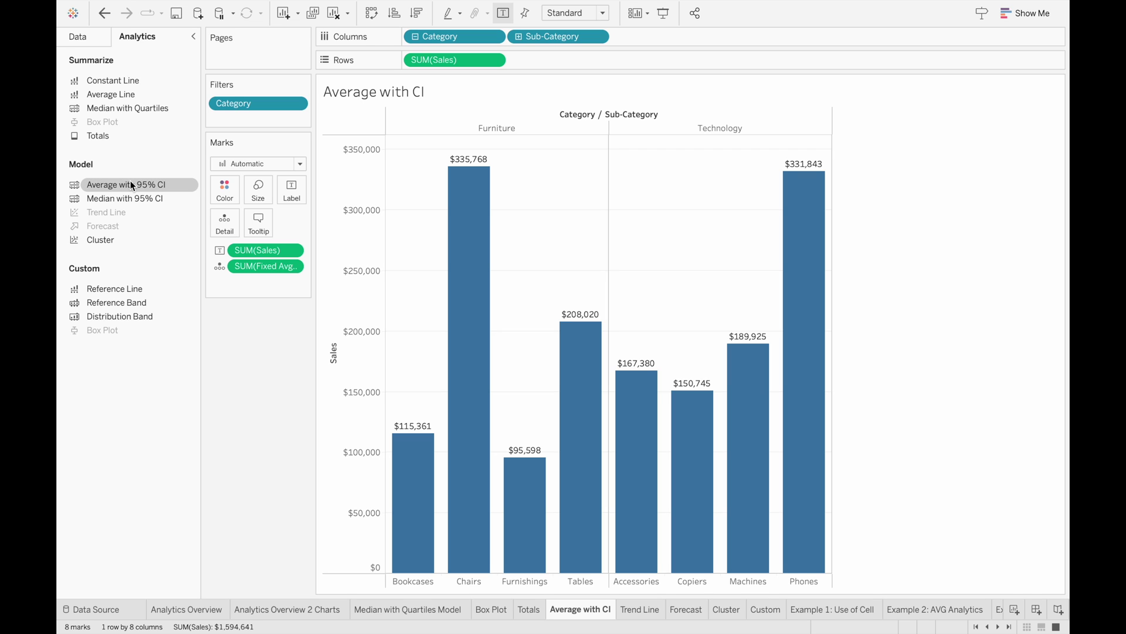
- Add an Average with 95% CI band per pane to the sub-category chart, then remove it
{"action": "left_click_drag", "start_coordinate": [132, 185], "coordinate": [444, 119]}
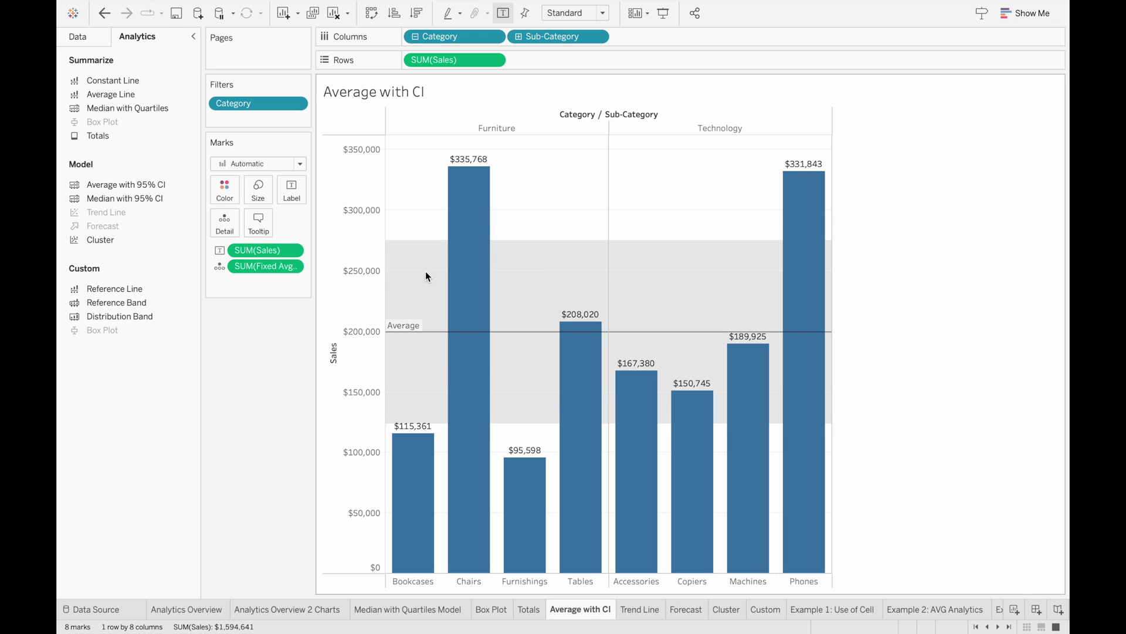
{"action": "mouse_move", "coordinate": [432, 247]}
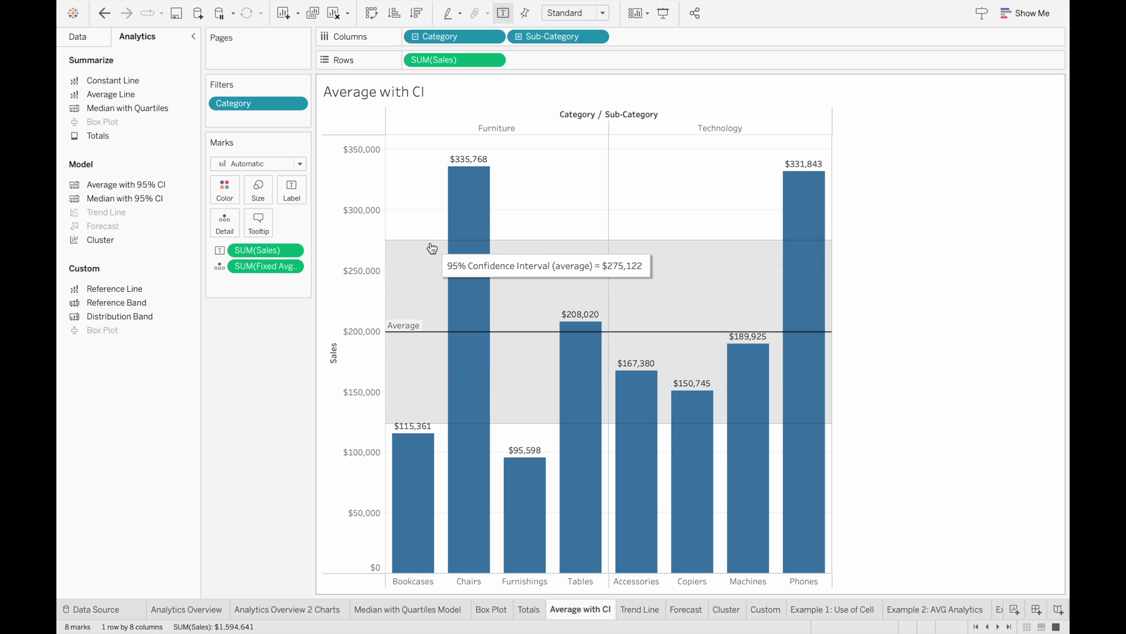
{"action": "left_click_drag", "start_coordinate": [435, 331], "coordinate": [434, 136]}
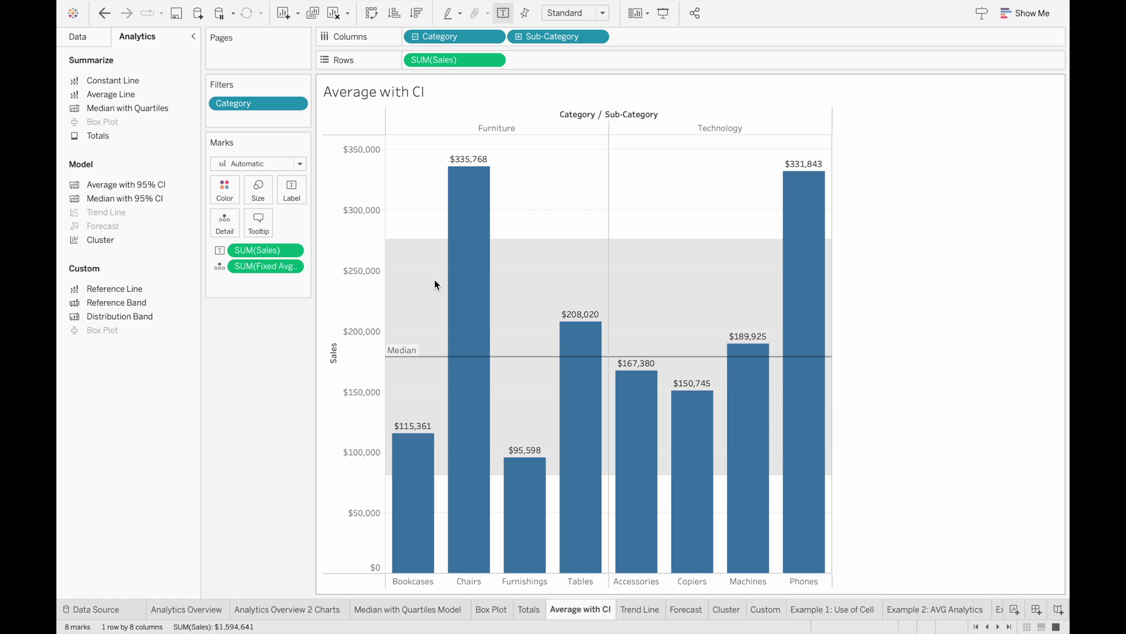
{"action": "mouse_move", "coordinate": [433, 247]}
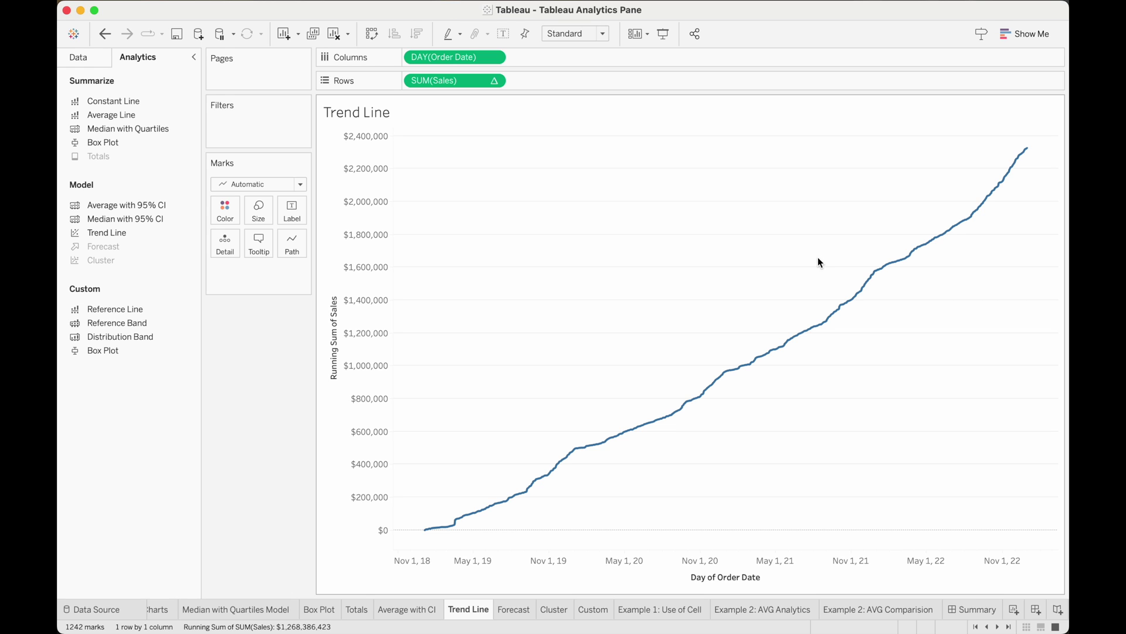
- Add a linear trend line to the running sales sum, remove it, and add a polynomial one
{"action": "left_click_drag", "start_coordinate": [117, 233], "coordinate": [457, 161]}
{"action": "mouse_move", "coordinate": [786, 346]}
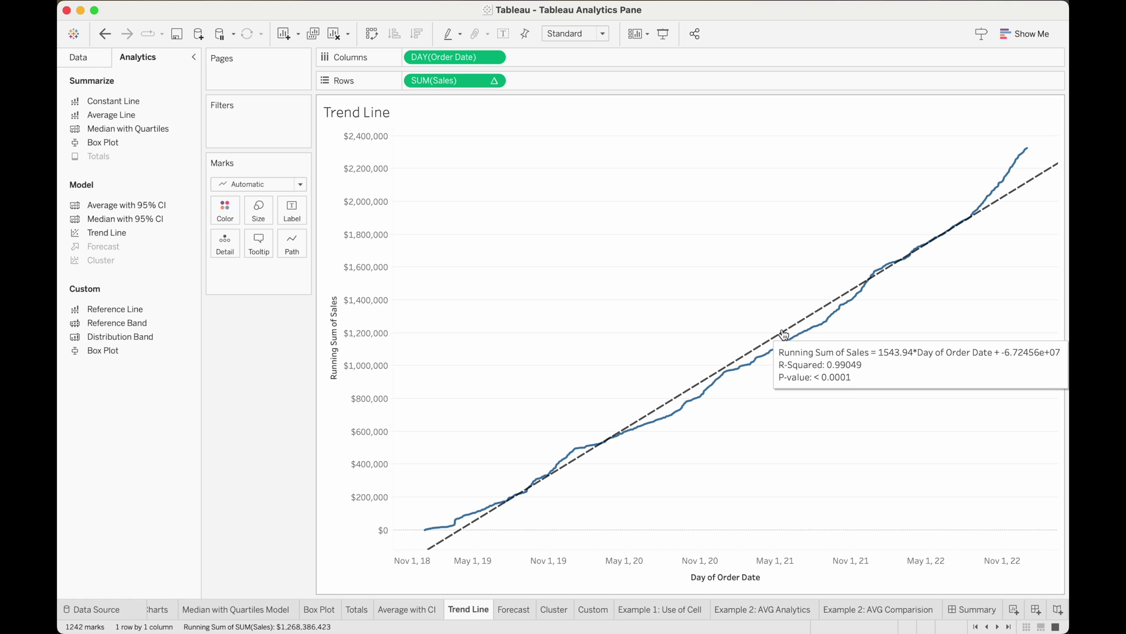
{"action": "left_click", "coordinate": [784, 334]}
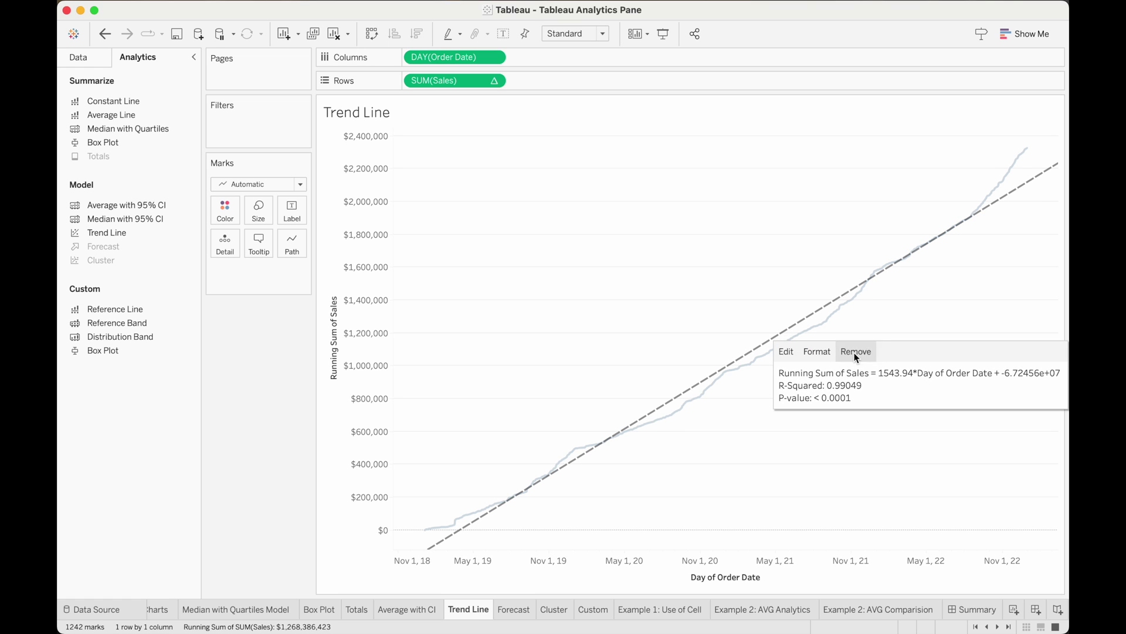
{"action": "left_click", "coordinate": [787, 350]}
{"action": "left_click_drag", "start_coordinate": [113, 228], "coordinate": [622, 160]}
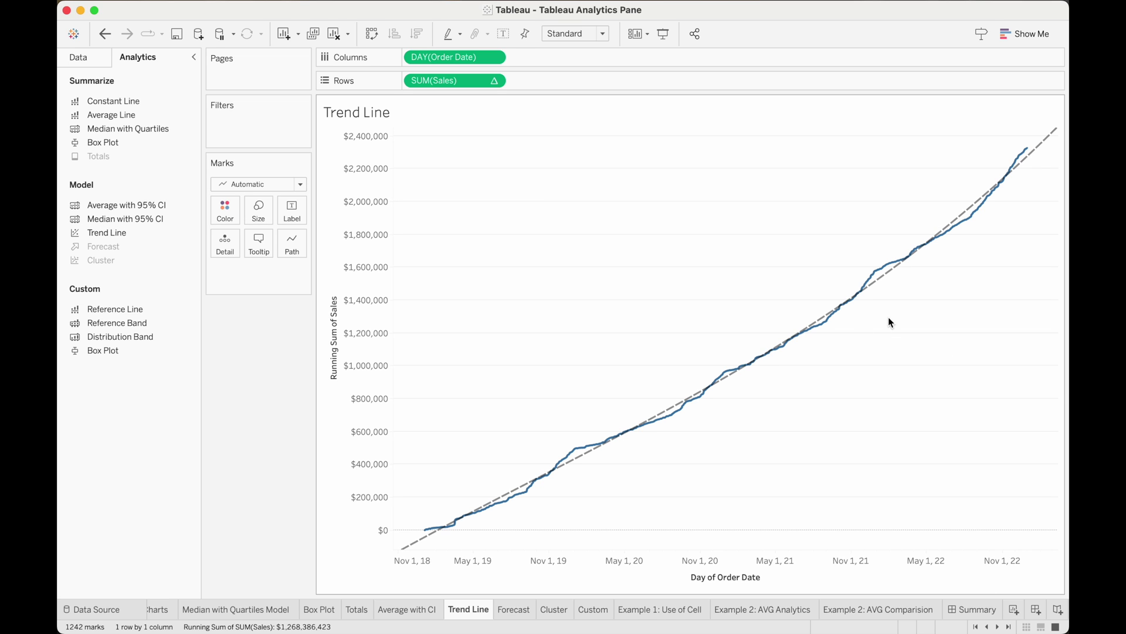
{"action": "left_click", "coordinate": [886, 286]}
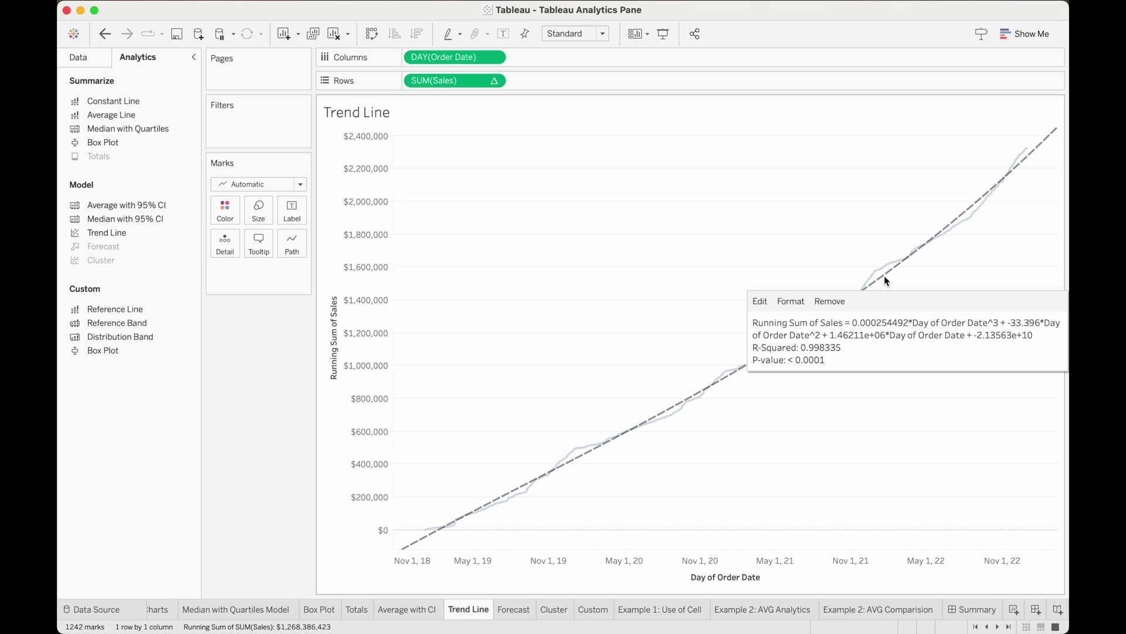
- Set the polynomial trend line's degree to 5 in Trend Lines Options
{"action": "left_click", "coordinate": [760, 301]}
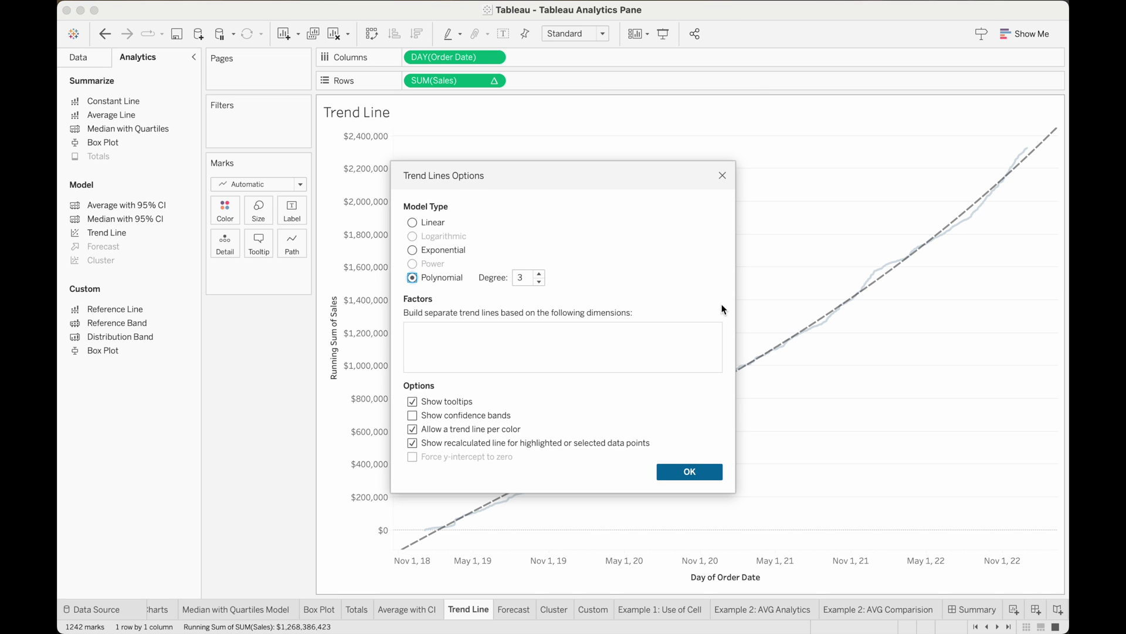
{"action": "left_click", "coordinate": [541, 278]}
{"action": "left_click", "coordinate": [540, 274]}
{"action": "left_click", "coordinate": [702, 475]}
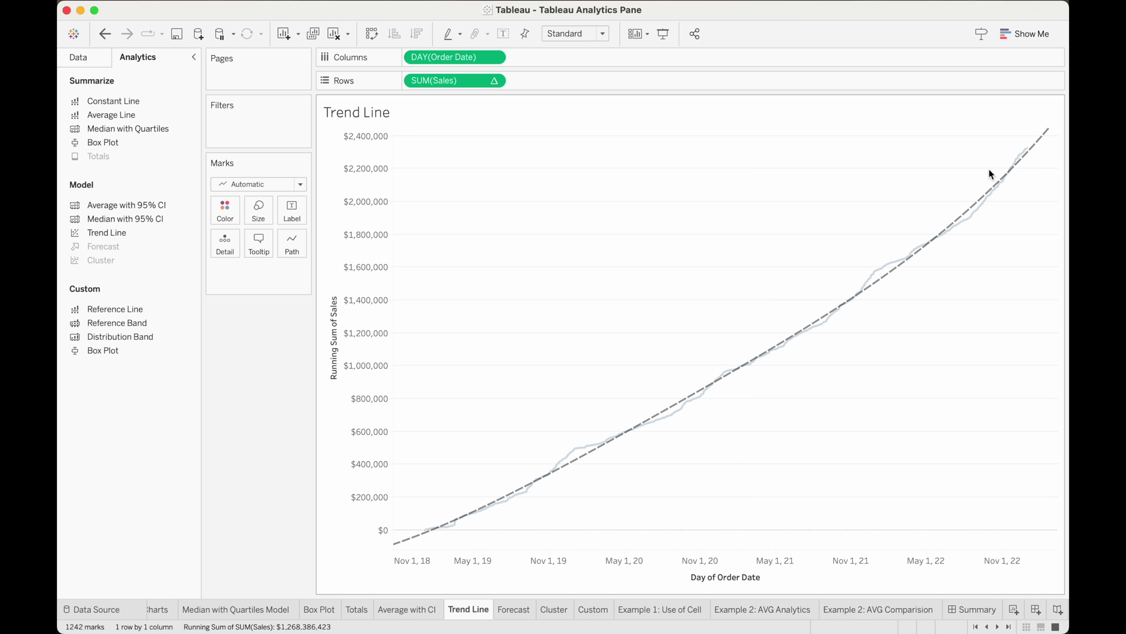
{"action": "left_click", "coordinate": [890, 283]}
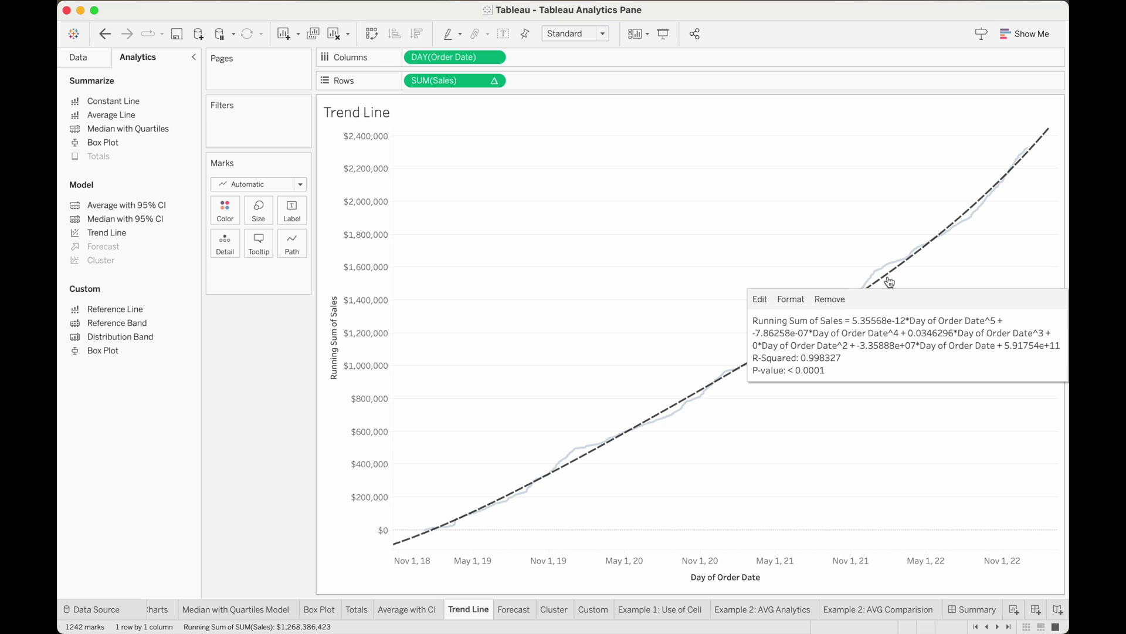
{"action": "right_click", "coordinate": [889, 283]}
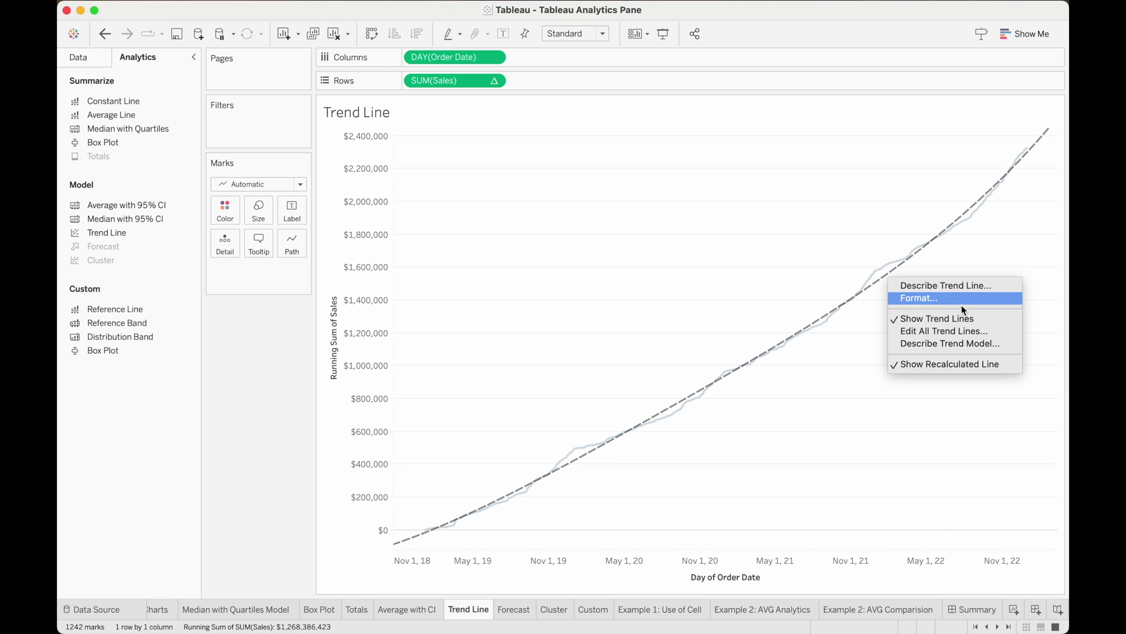
- Open Describe Trend Model and scroll through the trend model statistics
{"action": "left_click", "coordinate": [963, 344]}
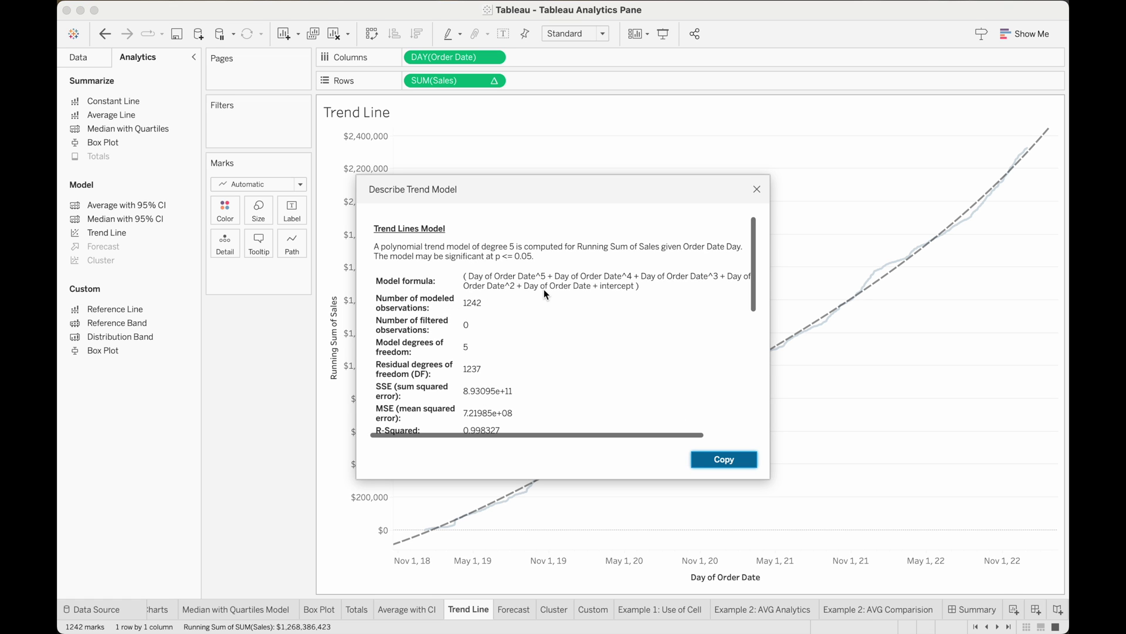
{"action": "scroll", "coordinate": [546, 295], "scroll_direction": "down", "scroll_amount": 5}
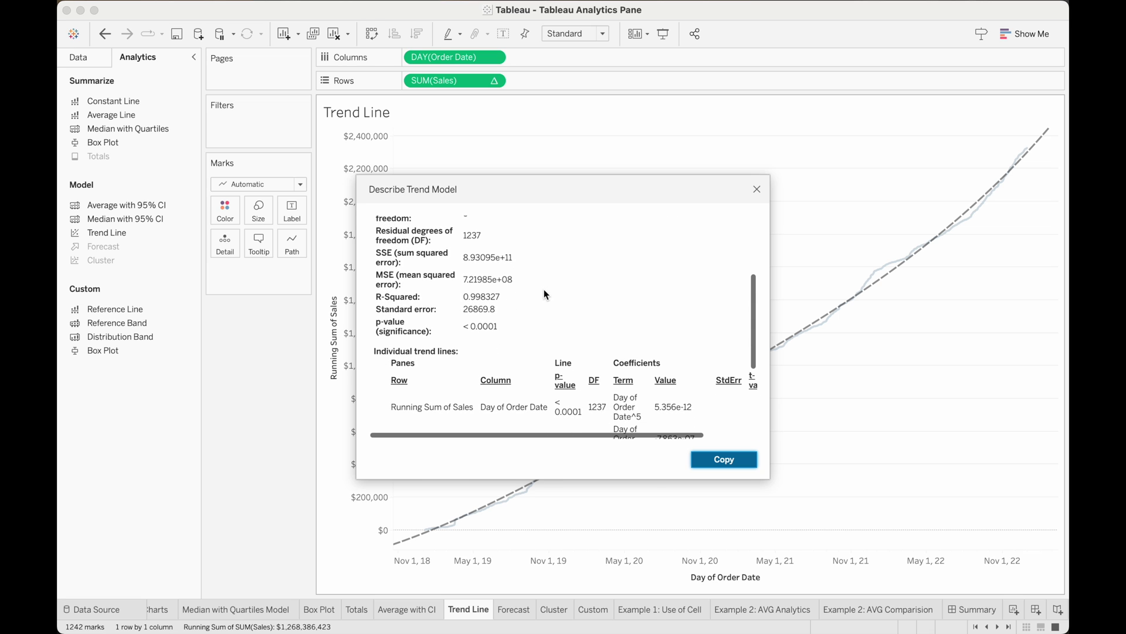
{"action": "scroll", "coordinate": [545, 294], "scroll_direction": "down", "scroll_amount": 5}
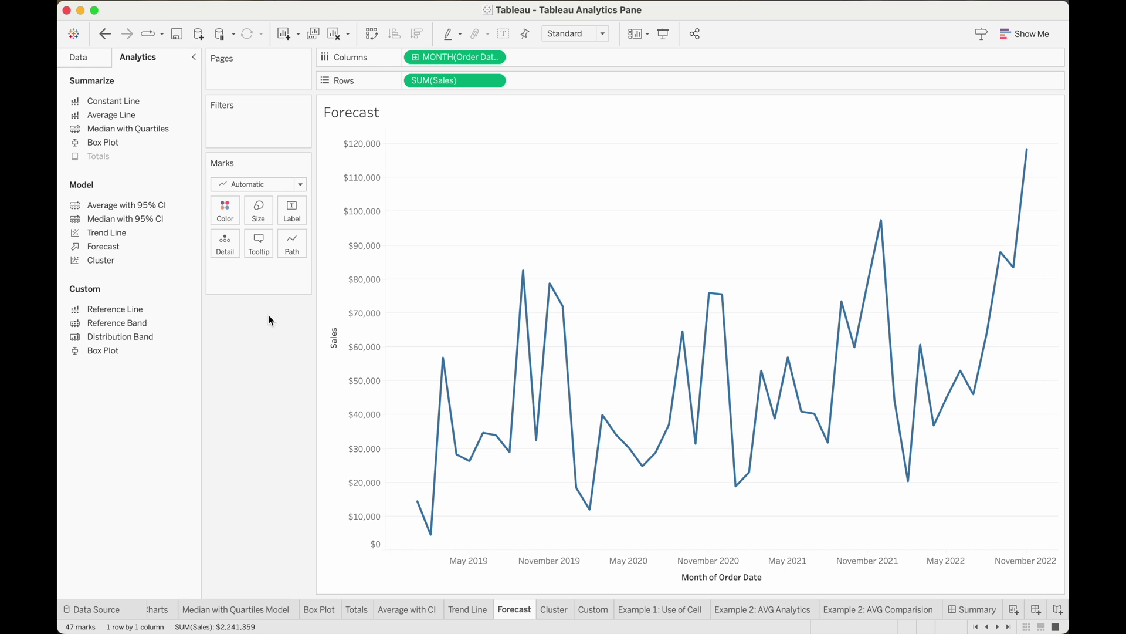
- Add a Forecast to the monthly sales line and open Forecast Options from a forecast mark
{"action": "left_click_drag", "start_coordinate": [135, 247], "coordinate": [443, 165]}
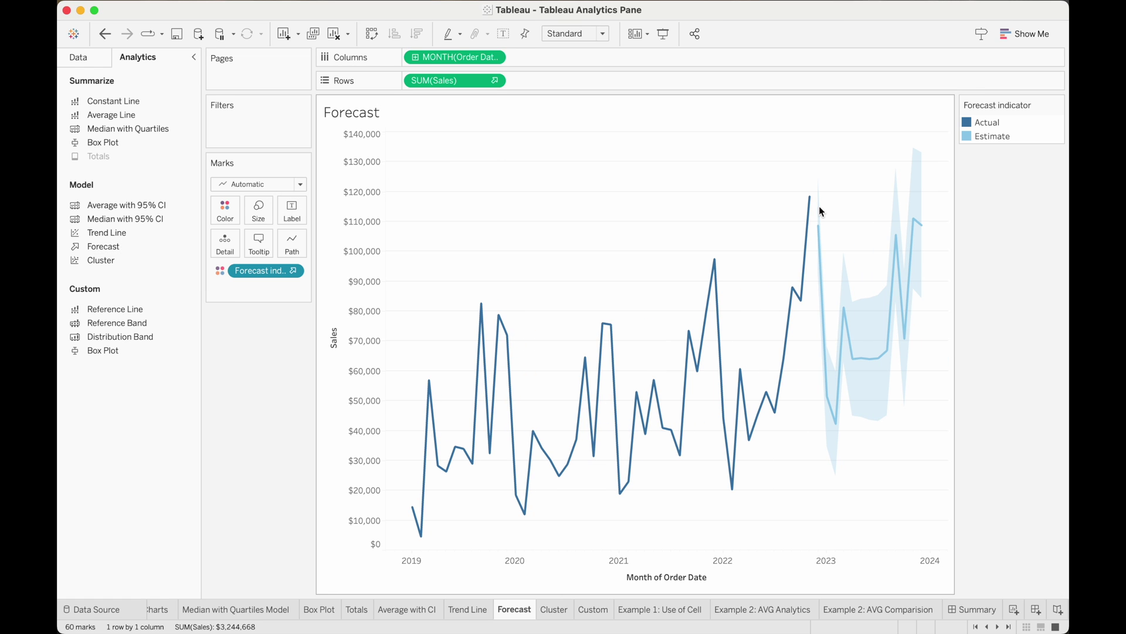
{"action": "mouse_move", "coordinate": [883, 367]}
{"action": "right_click", "coordinate": [874, 362]}
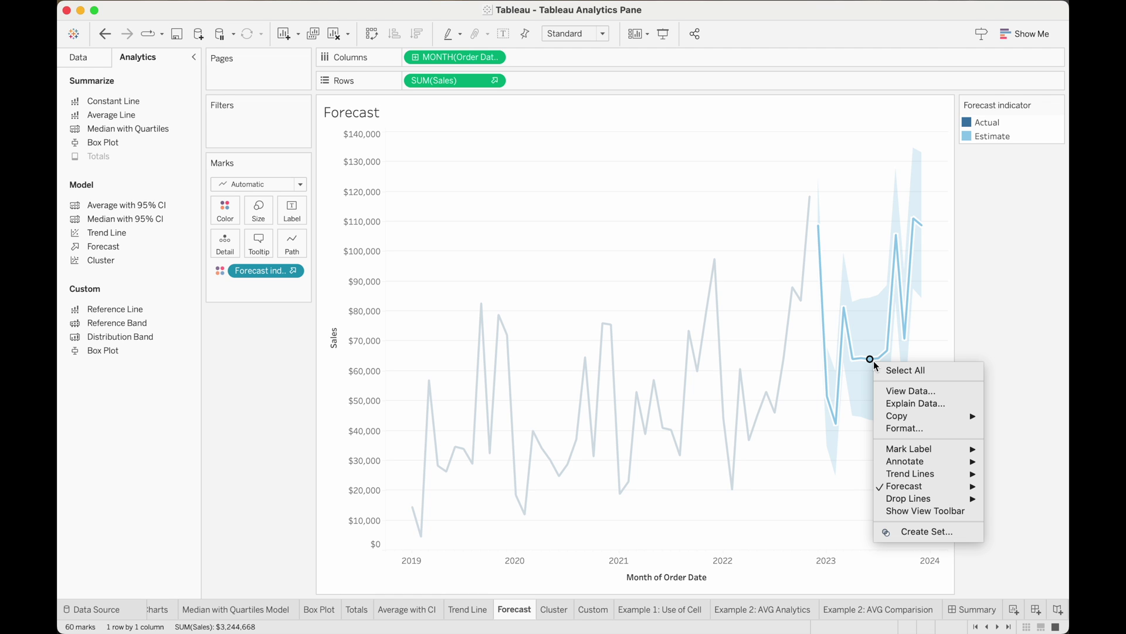
{"action": "mouse_move", "coordinate": [920, 489]}
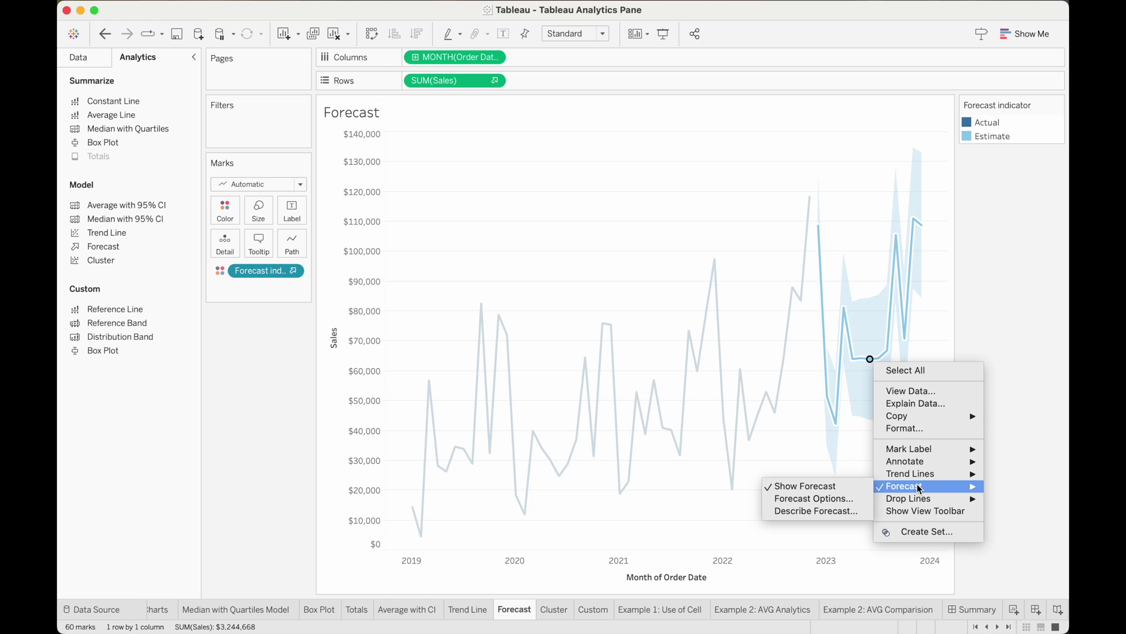
{"action": "left_click", "coordinate": [831, 499]}
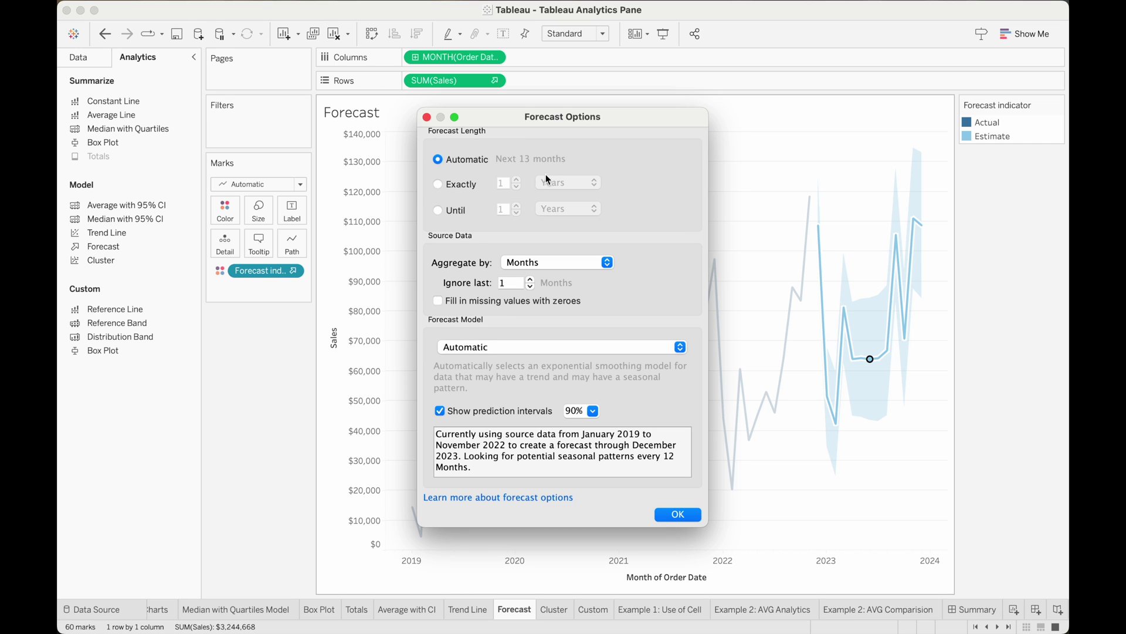
- Try Exactly (in years) and Until forecast lengths, then return to an automatic length
{"action": "left_click", "coordinate": [437, 184]}
{"action": "left_click", "coordinate": [572, 183]}
{"action": "left_click", "coordinate": [449, 199]}
{"action": "left_click", "coordinate": [438, 210]}
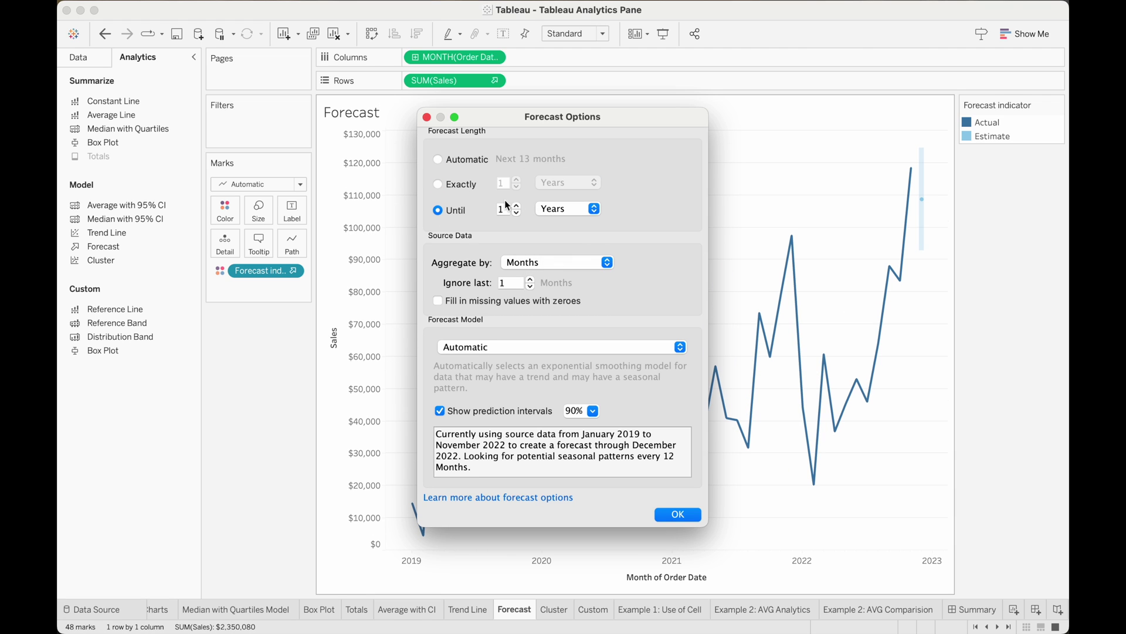
{"action": "left_click", "coordinate": [437, 160]}
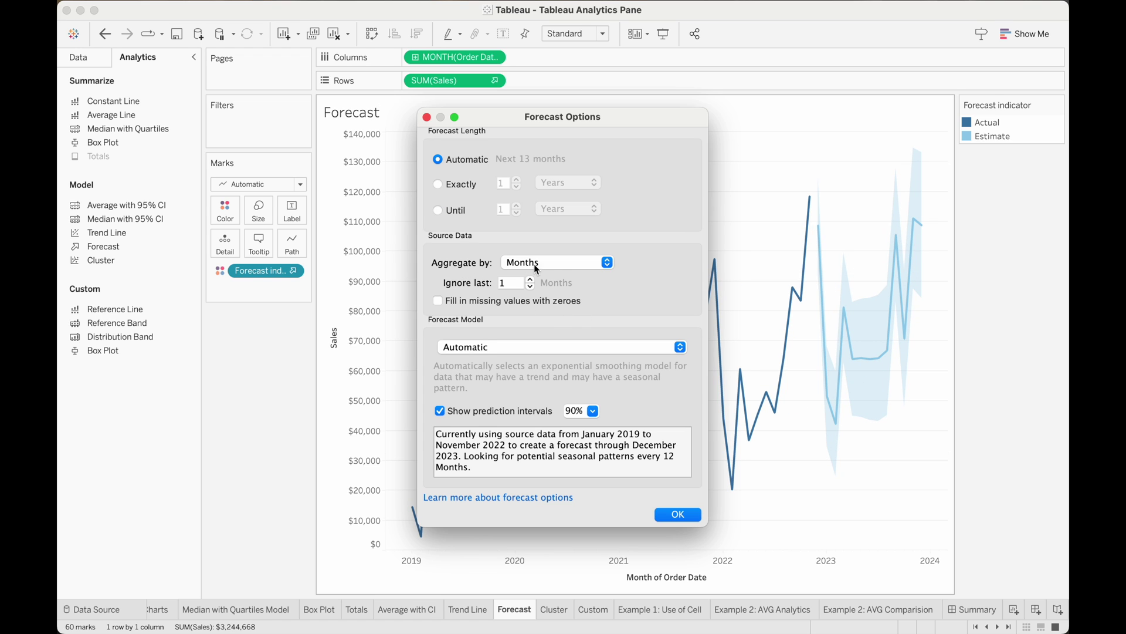
- Look through the source-data aggregation choices without changing them
{"action": "left_click", "coordinate": [564, 267]}
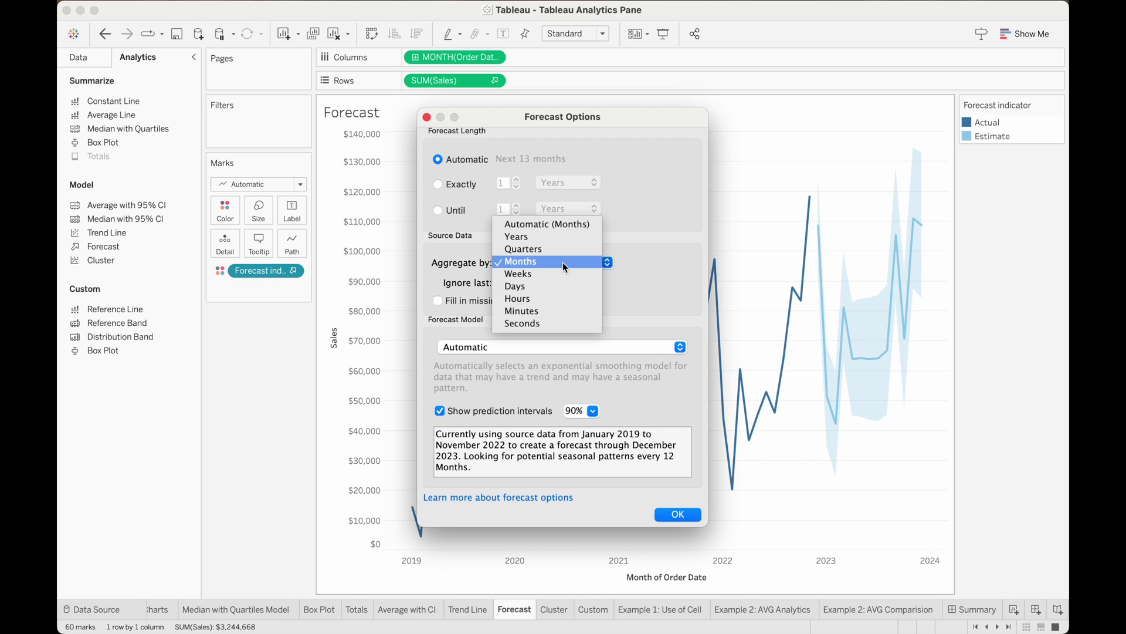
{"action": "key", "text": "Up"}
{"action": "key", "text": "Escape"}
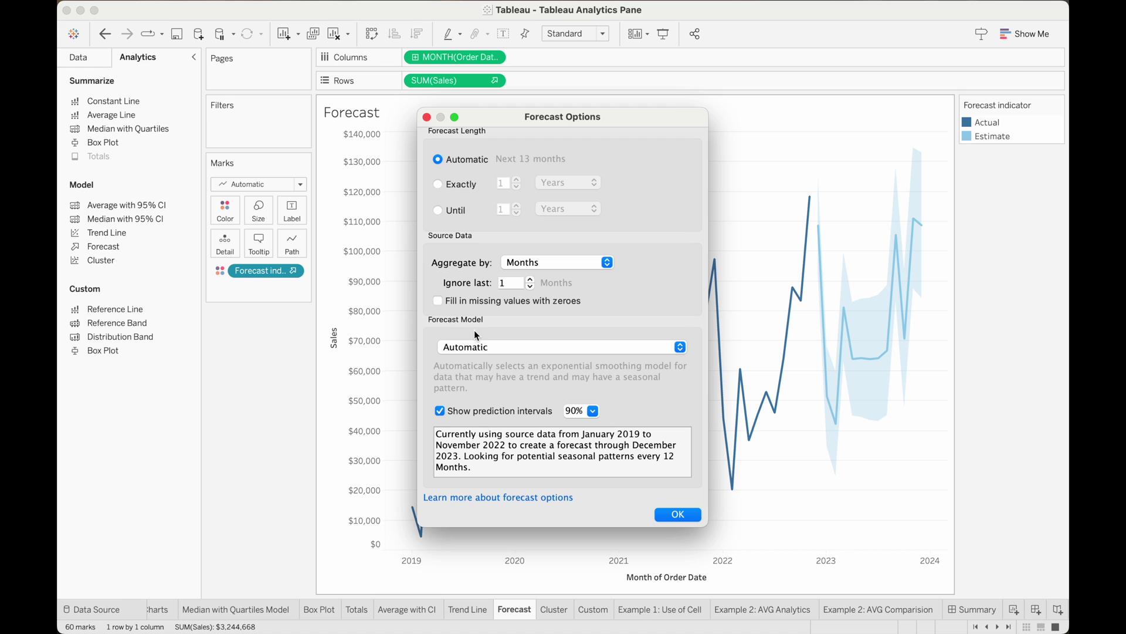
- Switch the forecast model to Custom, back to Automatic, and apply the settings
{"action": "left_click", "coordinate": [485, 349]}
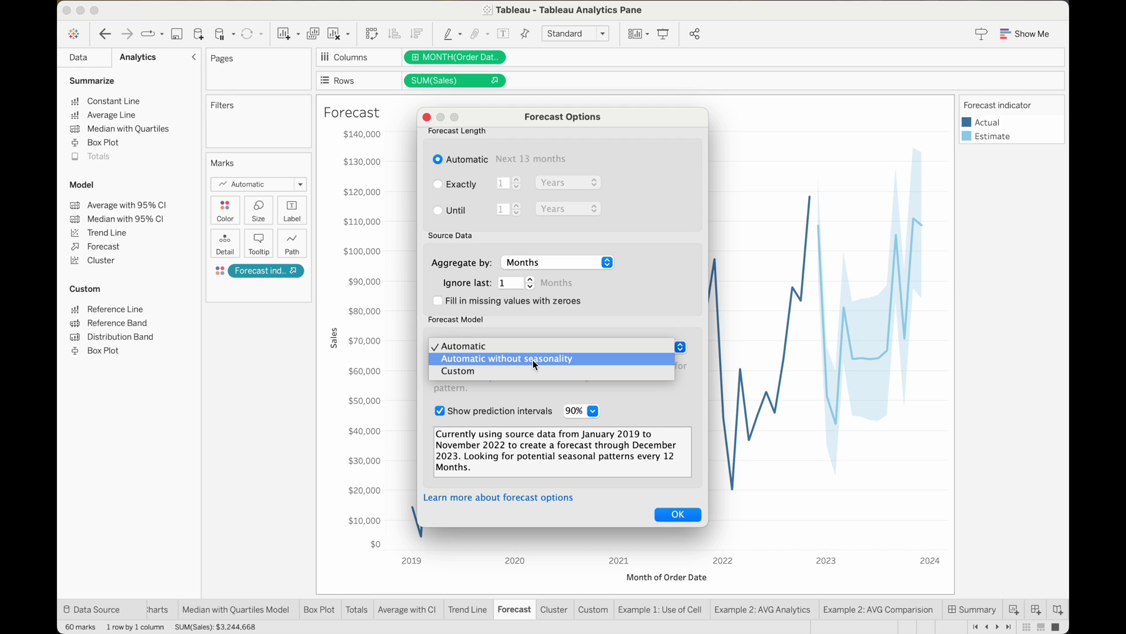
{"action": "left_click", "coordinate": [481, 371]}
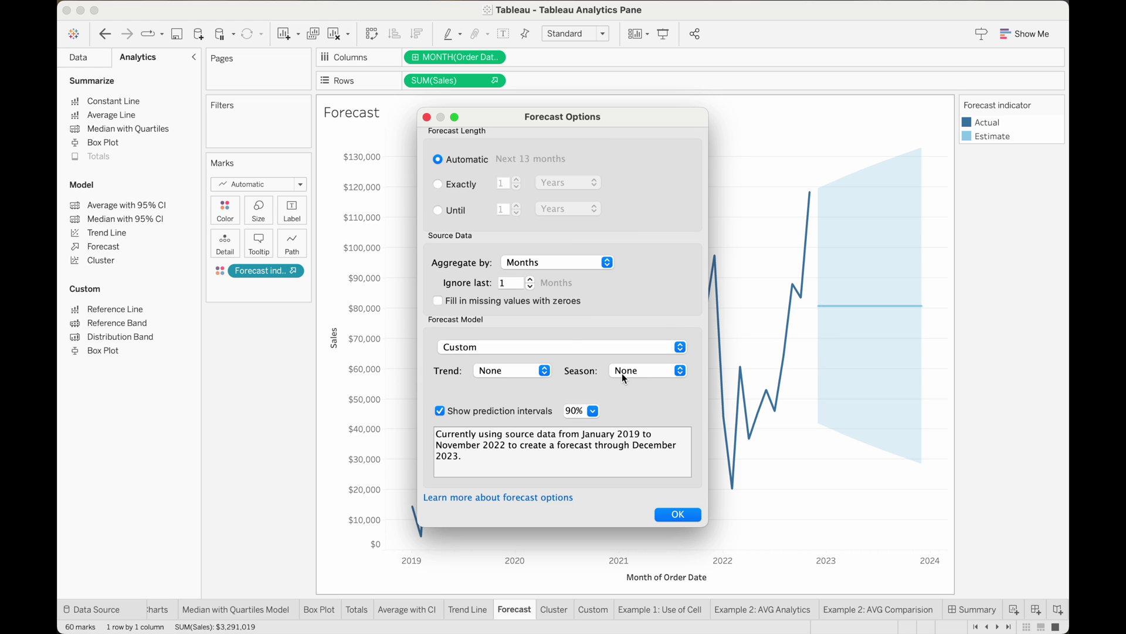
{"action": "left_click", "coordinate": [573, 348]}
{"action": "left_click", "coordinate": [540, 327]}
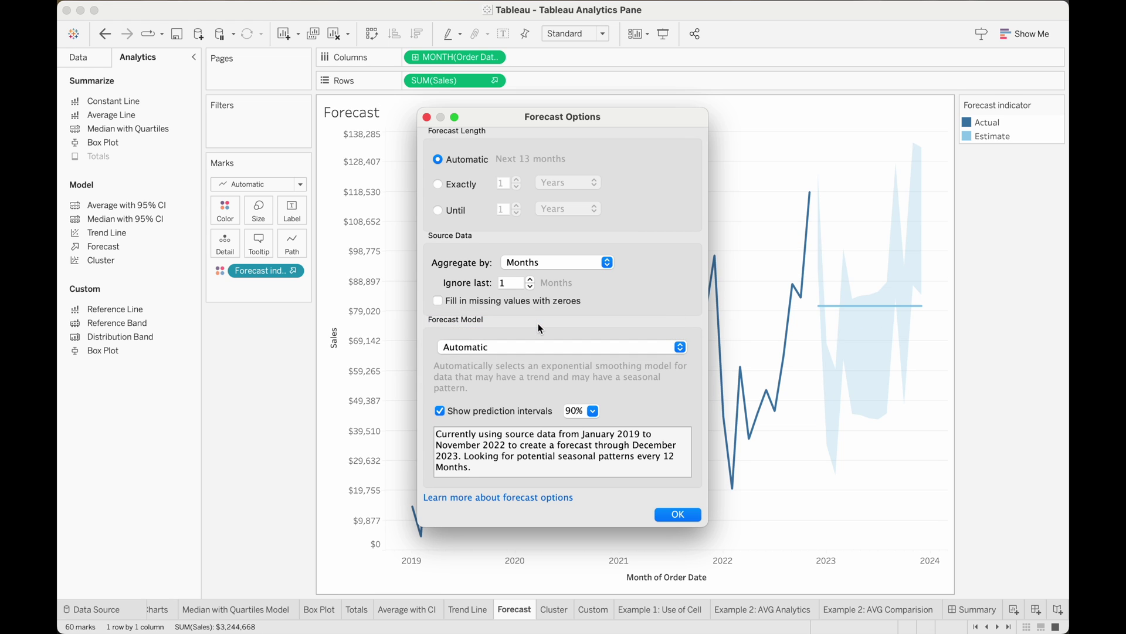
{"action": "left_click", "coordinate": [672, 513]}
{"action": "mouse_move", "coordinate": [806, 268]}
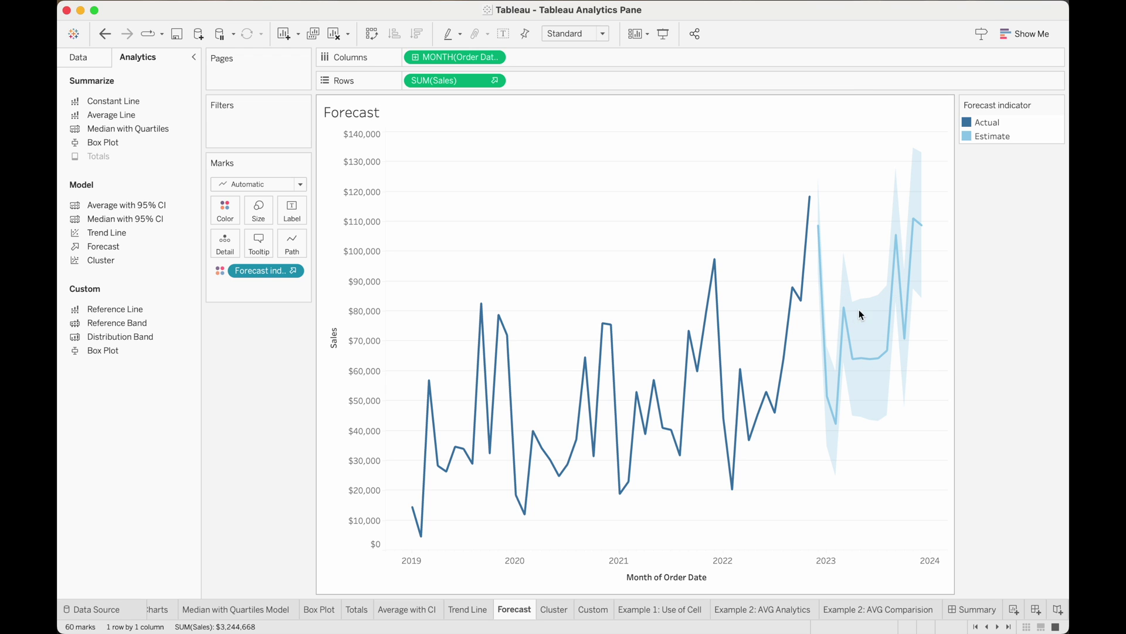
- Review the forecast summary in Describe Forecast, then close it
{"action": "right_click", "coordinate": [863, 358]}
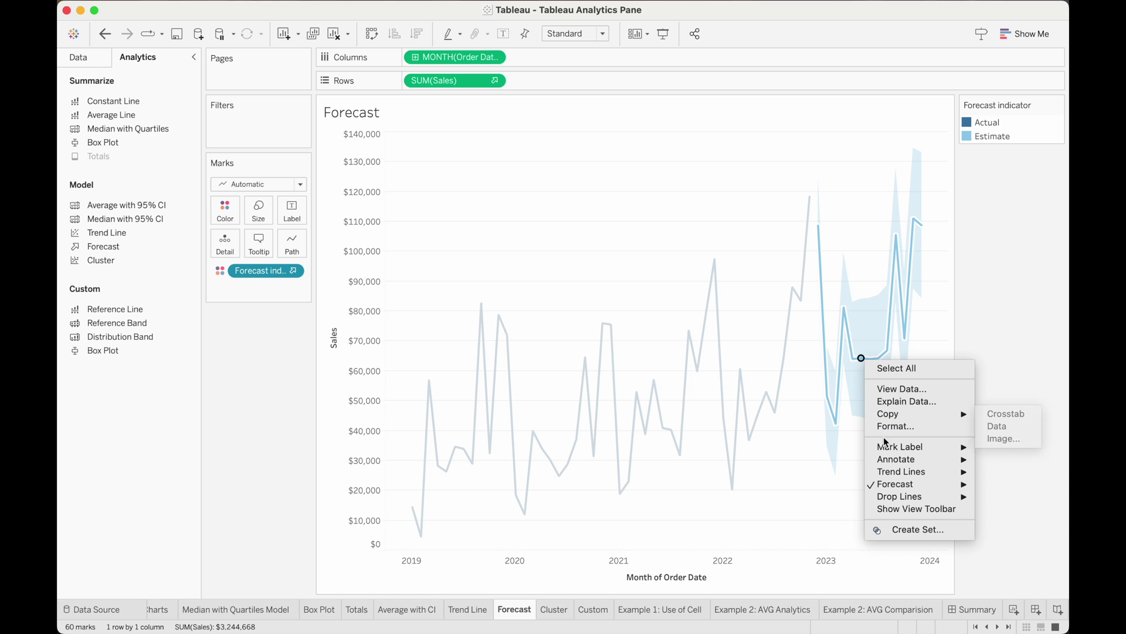
{"action": "mouse_move", "coordinate": [889, 484]}
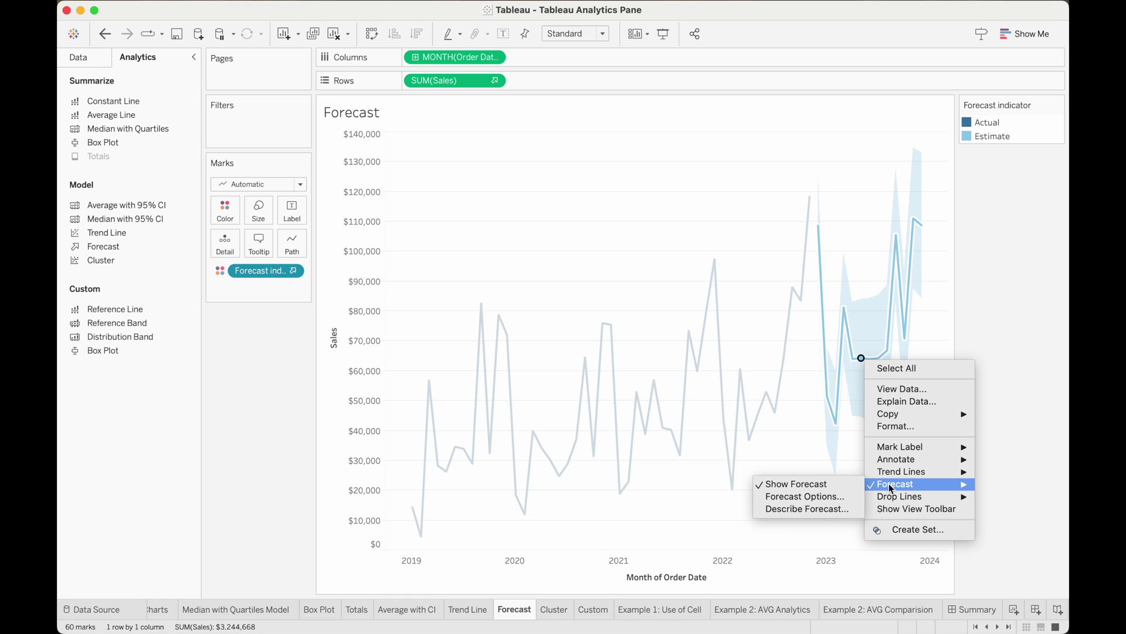
{"action": "left_click", "coordinate": [819, 508]}
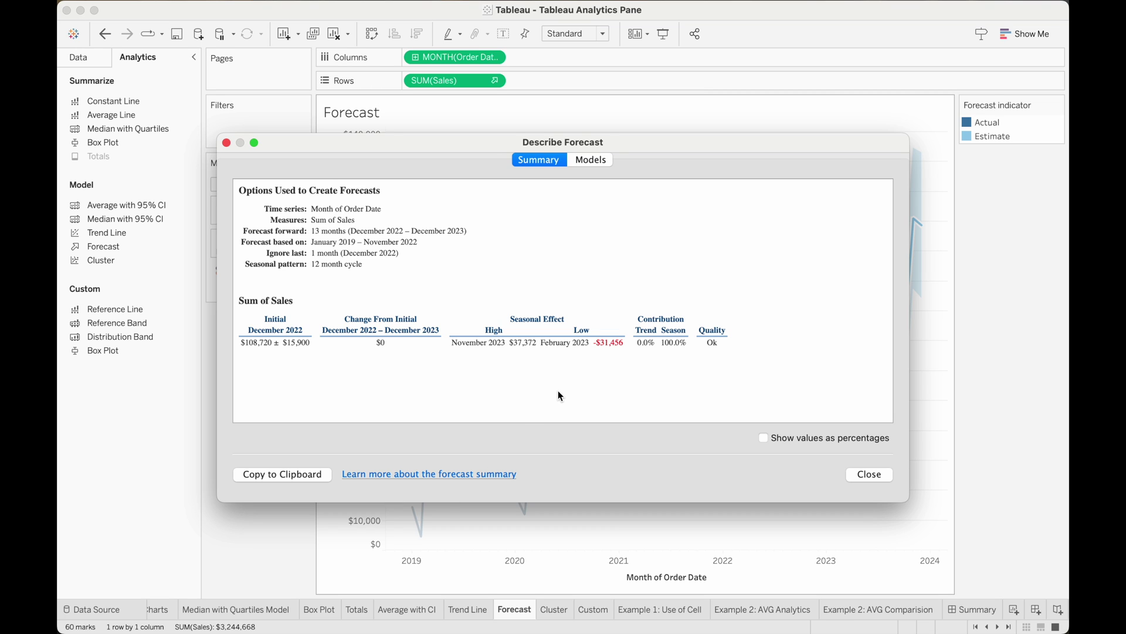
{"action": "left_click", "coordinate": [226, 142]}
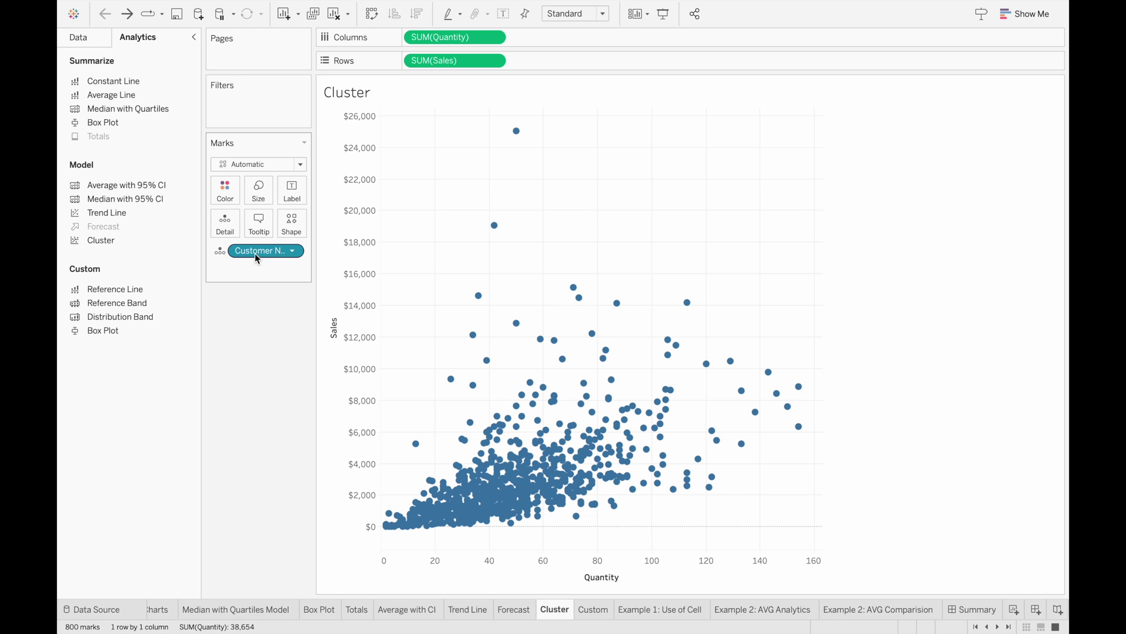
- Add clustering to the customer scatter plot with Number of Clusters set to 4
{"action": "left_click_drag", "start_coordinate": [120, 238], "coordinate": [439, 132]}
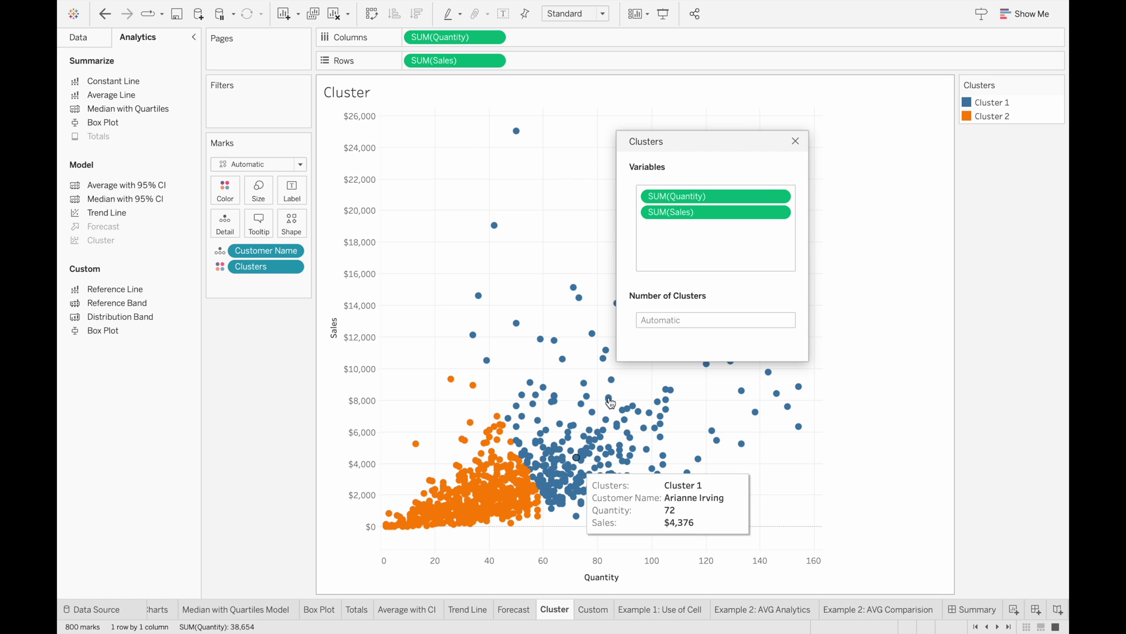
{"action": "left_click", "coordinate": [672, 321]}
{"action": "type", "text": "4"}
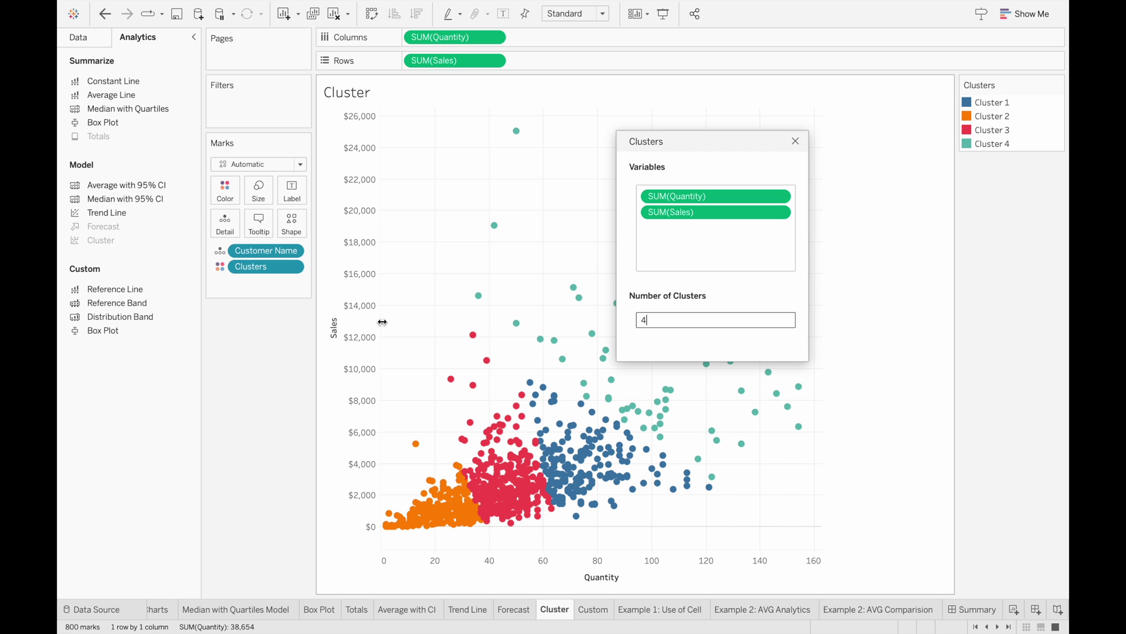
{"action": "left_click", "coordinate": [87, 40]}
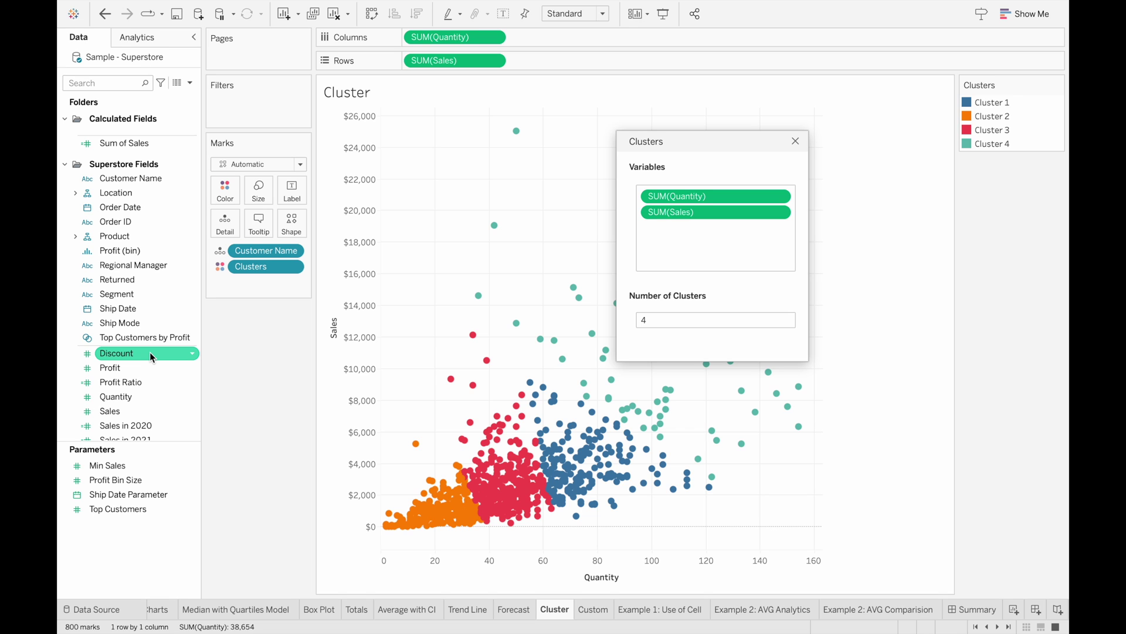
- Add Discount as a third clustering variable and close the Clusters dialog
{"action": "mouse_move", "coordinate": [150, 352]}
{"action": "left_mouse_down"}
{"action": "mouse_move", "coordinate": [141, 349]}
{"action": "mouse_move", "coordinate": [711, 234]}
{"action": "left_mouse_up"}
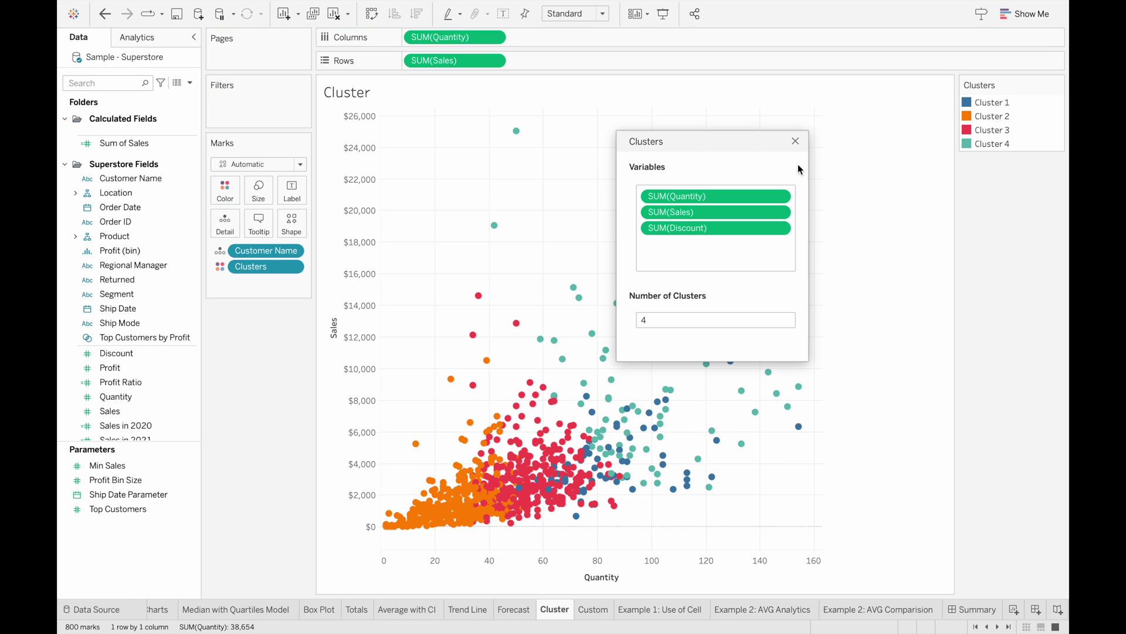
{"action": "left_click", "coordinate": [795, 142]}
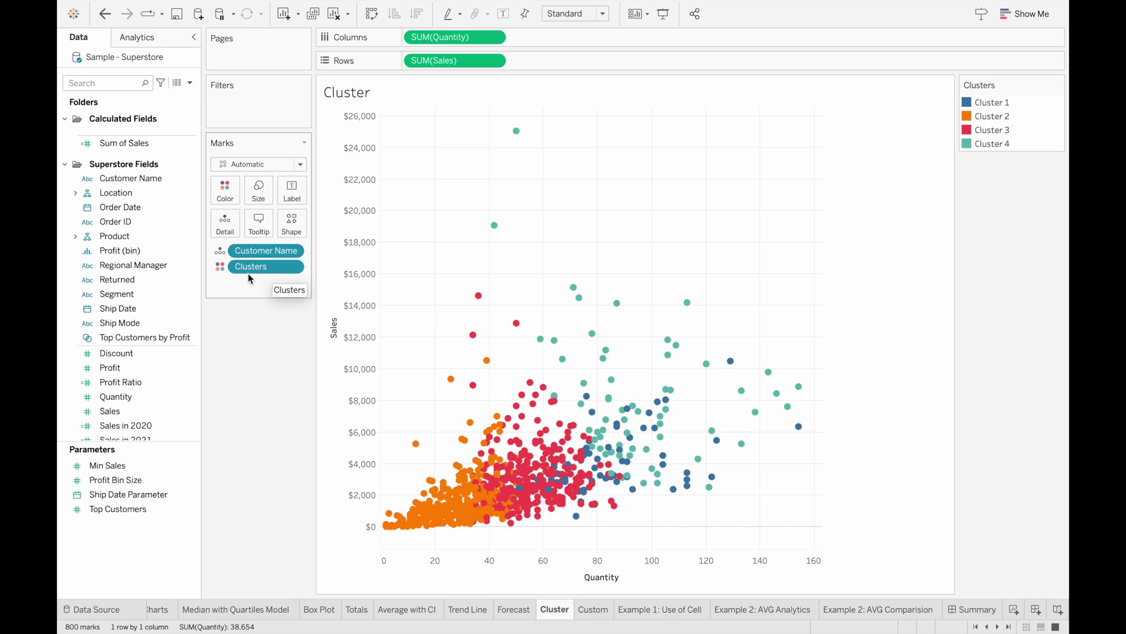
- Open Describe Clusters and view its Models and Summary tabs
{"action": "right_click", "coordinate": [269, 266]}
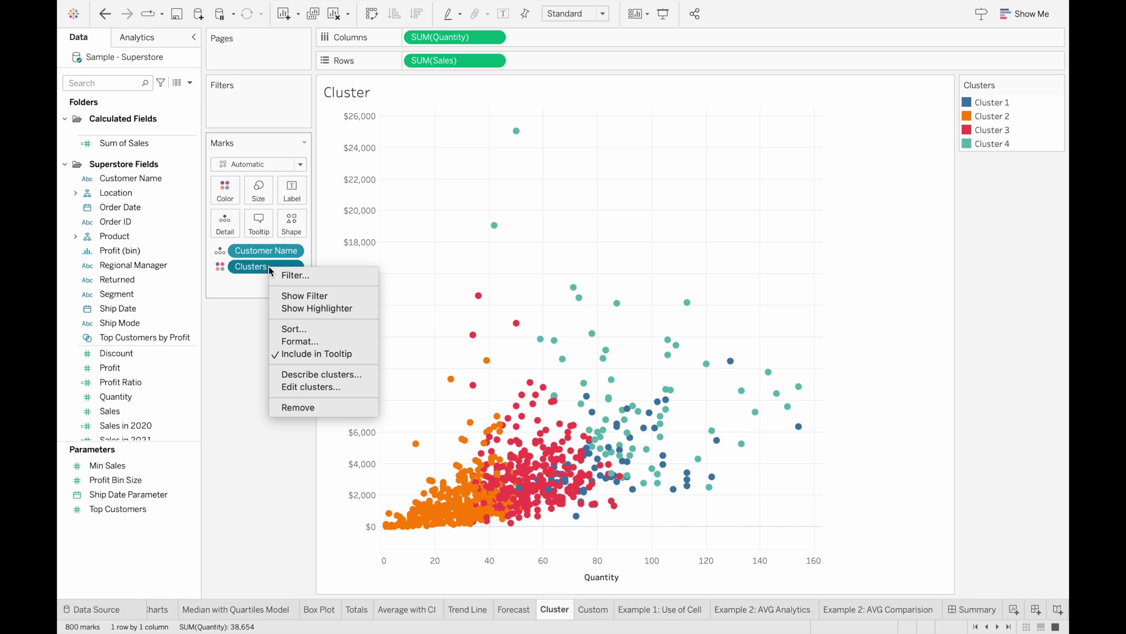
{"action": "left_click", "coordinate": [341, 374]}
{"action": "scroll", "coordinate": [540, 301], "scroll_direction": "up", "scroll_amount": 2}
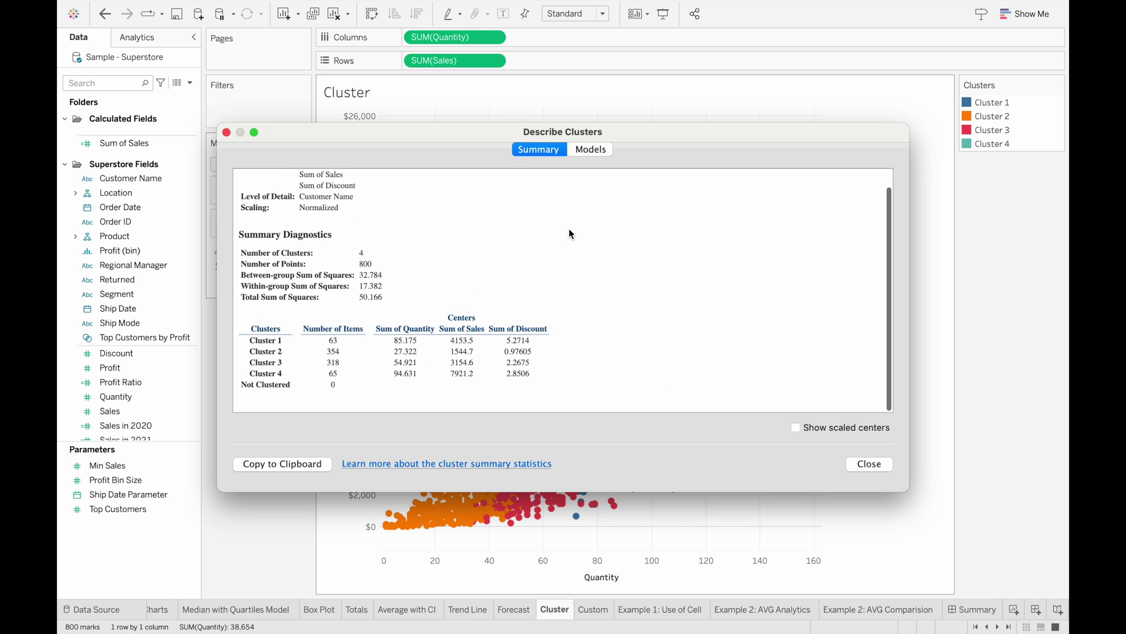
{"action": "left_click", "coordinate": [591, 152]}
{"action": "left_click", "coordinate": [542, 150]}
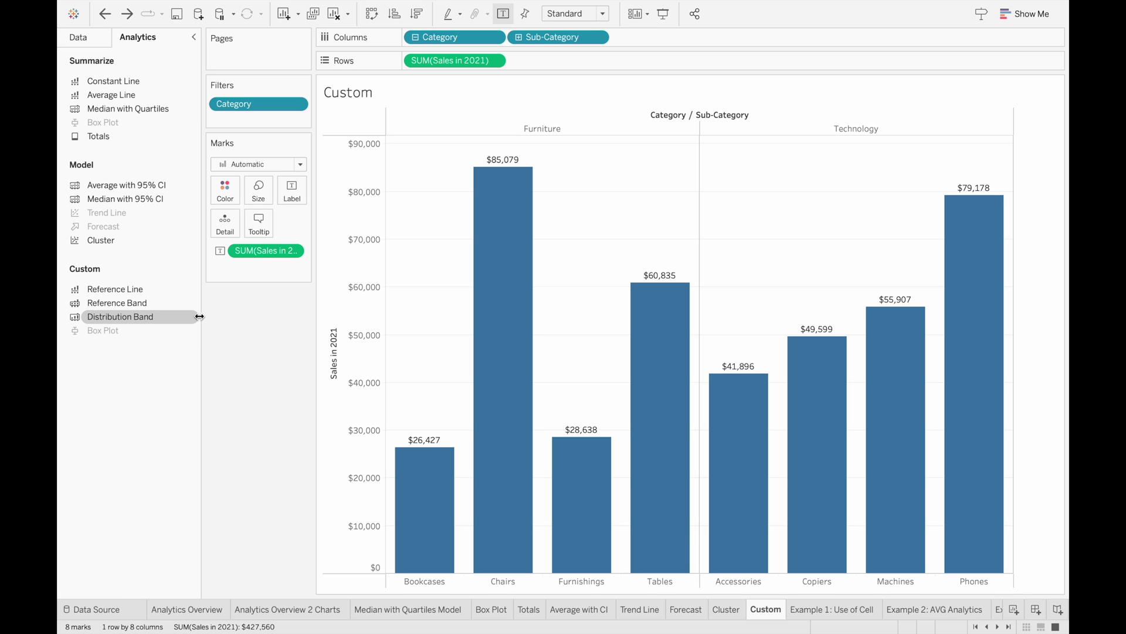
- Add a Per Pane reference line at the Average of SUM(Sales in 2021)
{"action": "left_click_drag", "start_coordinate": [133, 289], "coordinate": [452, 149]}
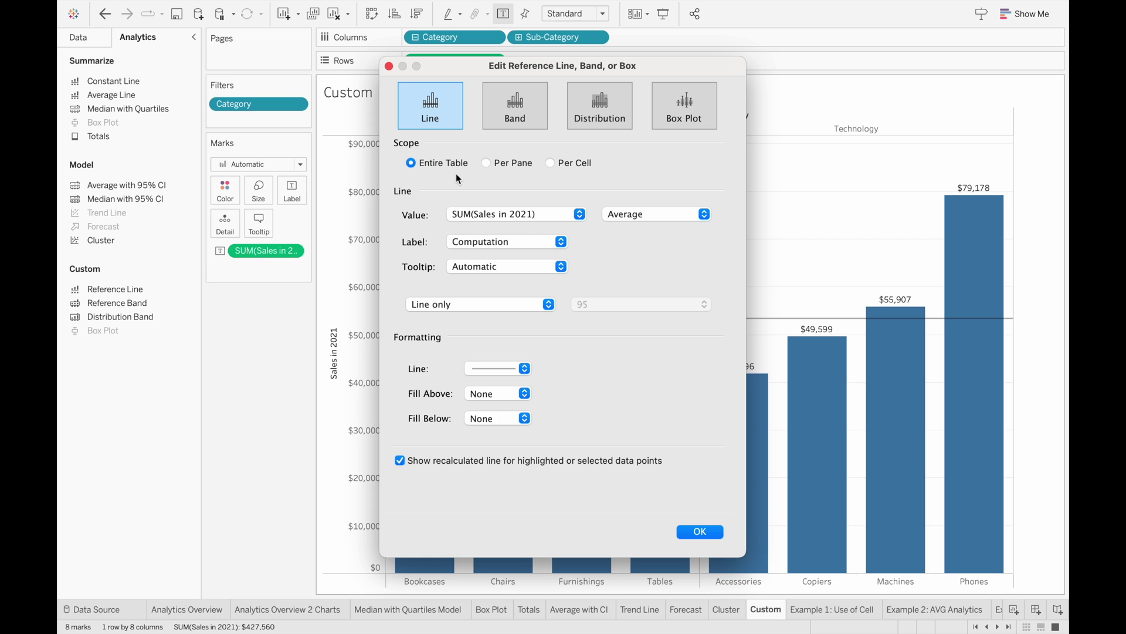
{"action": "left_click_drag", "start_coordinate": [476, 66], "coordinate": [830, 90]}
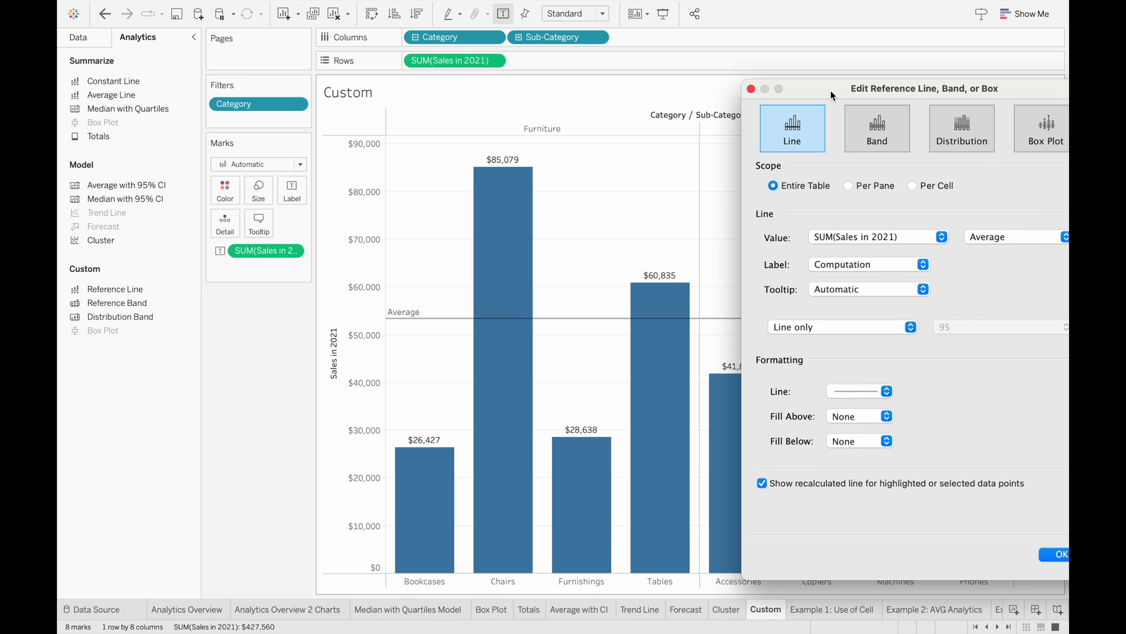
{"action": "left_click", "coordinate": [848, 185]}
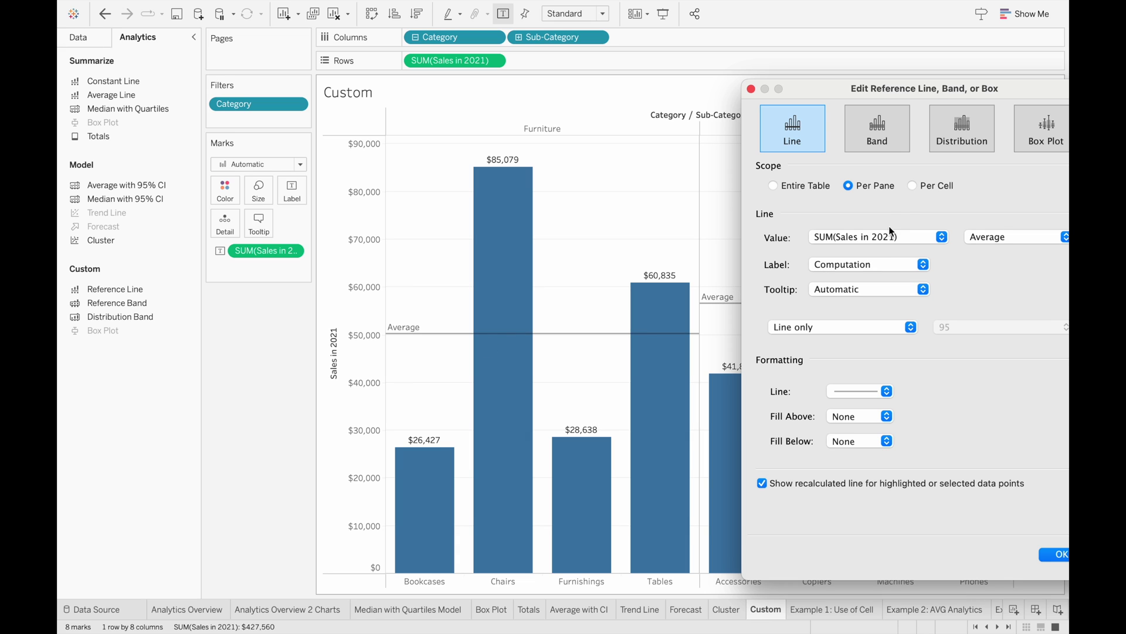
{"action": "left_click", "coordinate": [913, 185]}
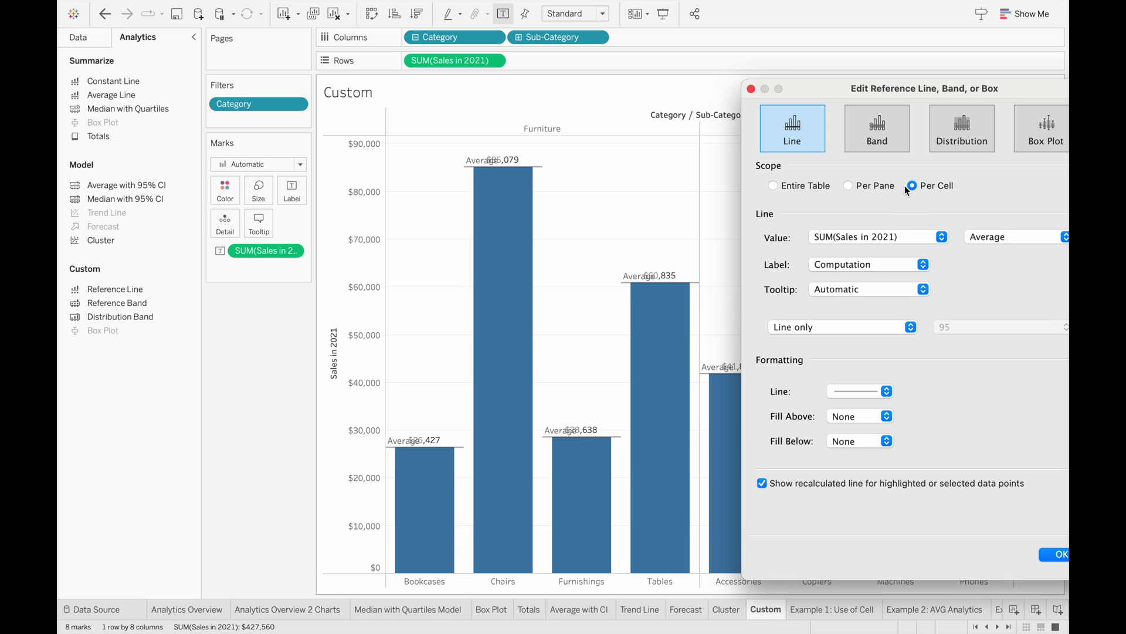
{"action": "left_click", "coordinate": [849, 185]}
{"action": "left_click_drag", "start_coordinate": [886, 88], "coordinate": [550, 77]}
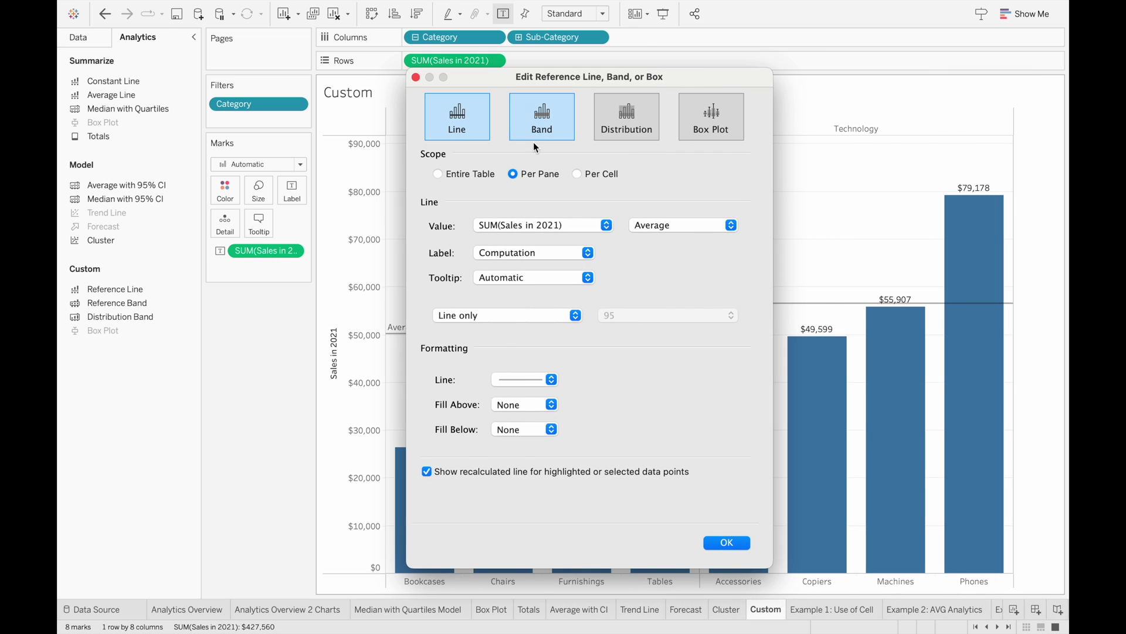
{"action": "left_click", "coordinate": [513, 227]}
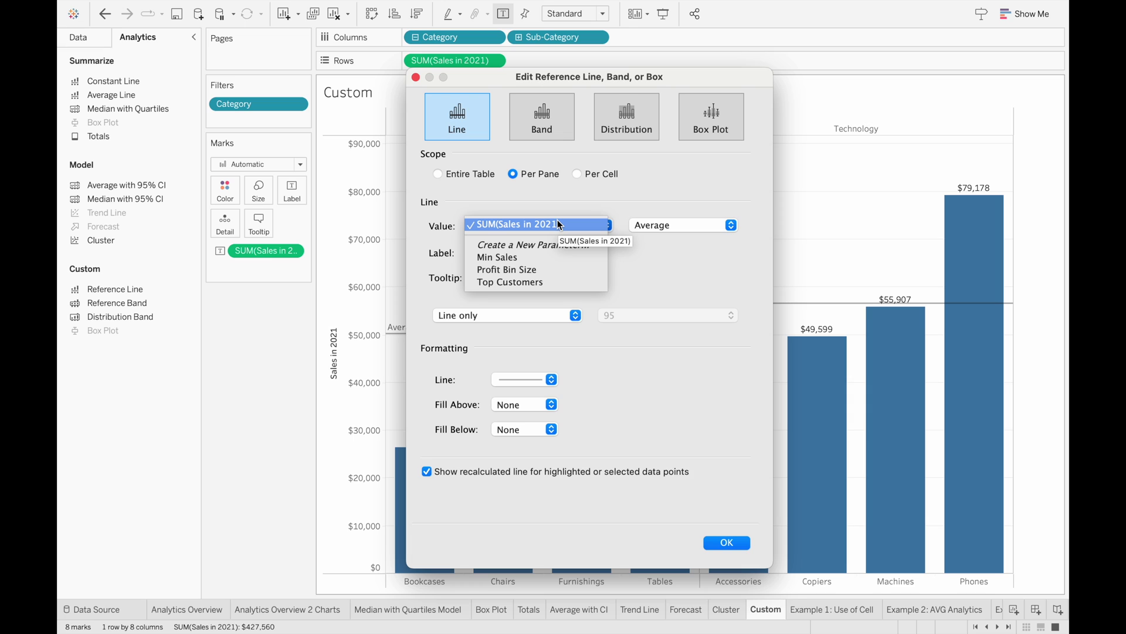
{"action": "left_click", "coordinate": [650, 255]}
{"action": "left_click", "coordinate": [674, 226]}
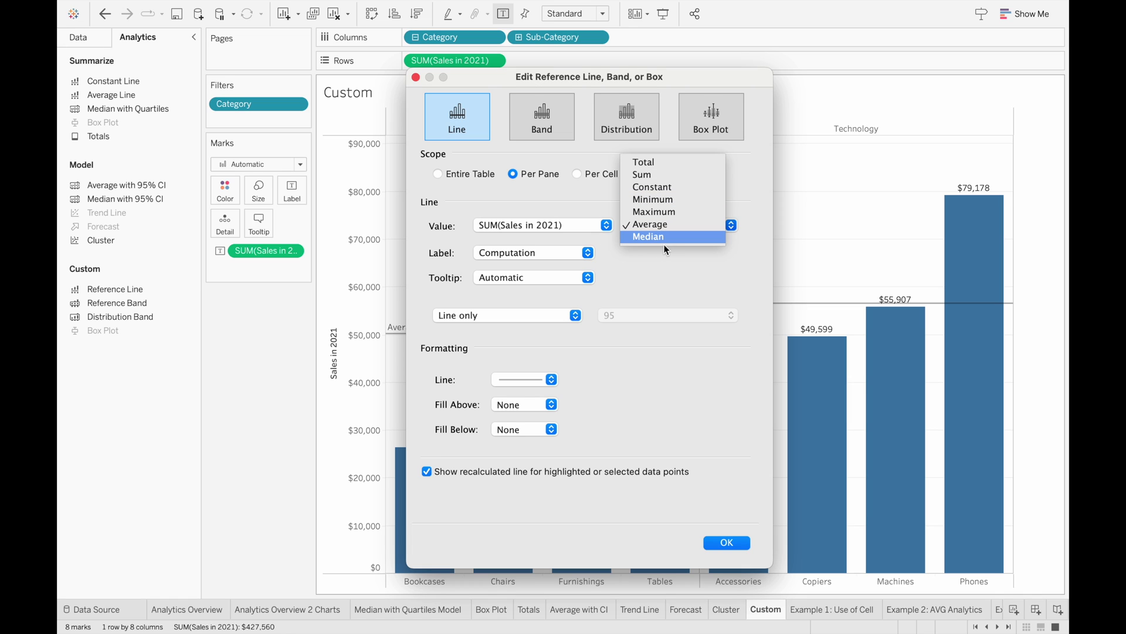
{"action": "left_click", "coordinate": [645, 255]}
- Try Value and Computation labels, then switch the line's label to Custom
{"action": "left_click", "coordinate": [552, 253]}
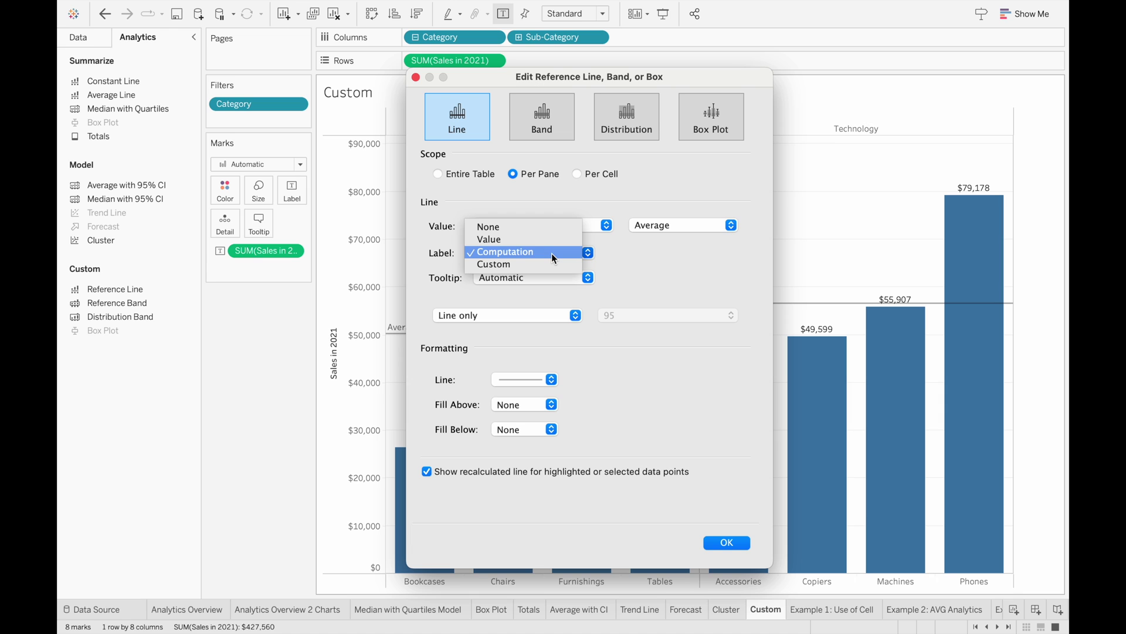
{"action": "left_click", "coordinate": [537, 241]}
{"action": "left_click_drag", "start_coordinate": [554, 78], "coordinate": [884, 84]}
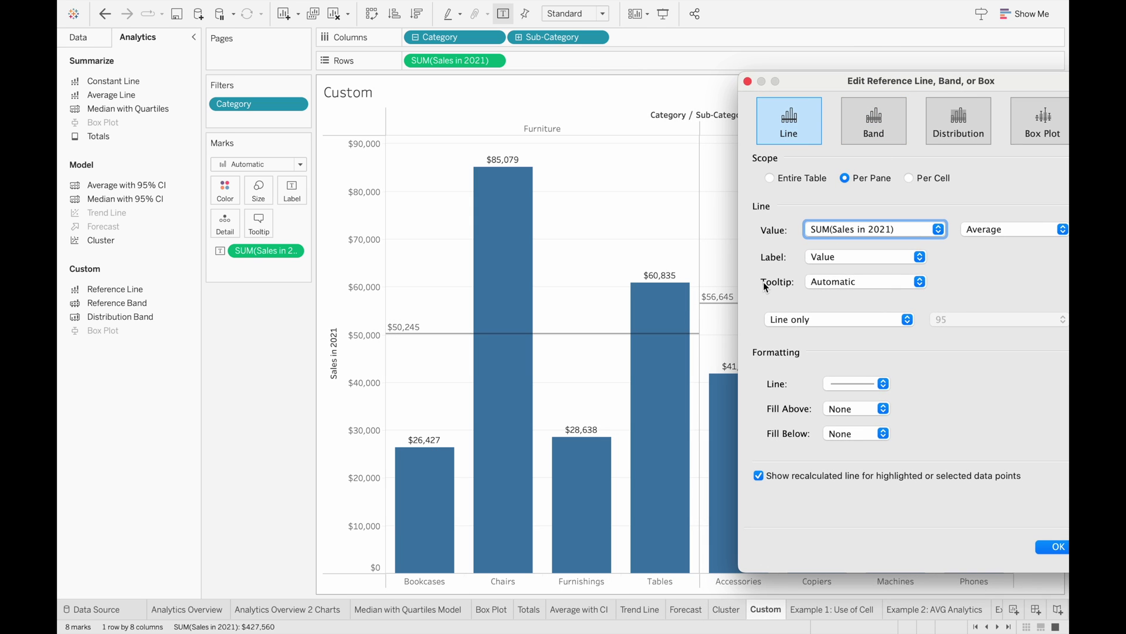
{"action": "left_click", "coordinate": [860, 256]}
{"action": "left_click", "coordinate": [851, 269]}
{"action": "left_click", "coordinate": [857, 256]}
{"action": "left_click", "coordinate": [854, 266]}
- Set the custom label text to "2021: <Value>"
{"action": "left_click", "coordinate": [960, 258]}
{"action": "left_click", "coordinate": [1059, 258]}
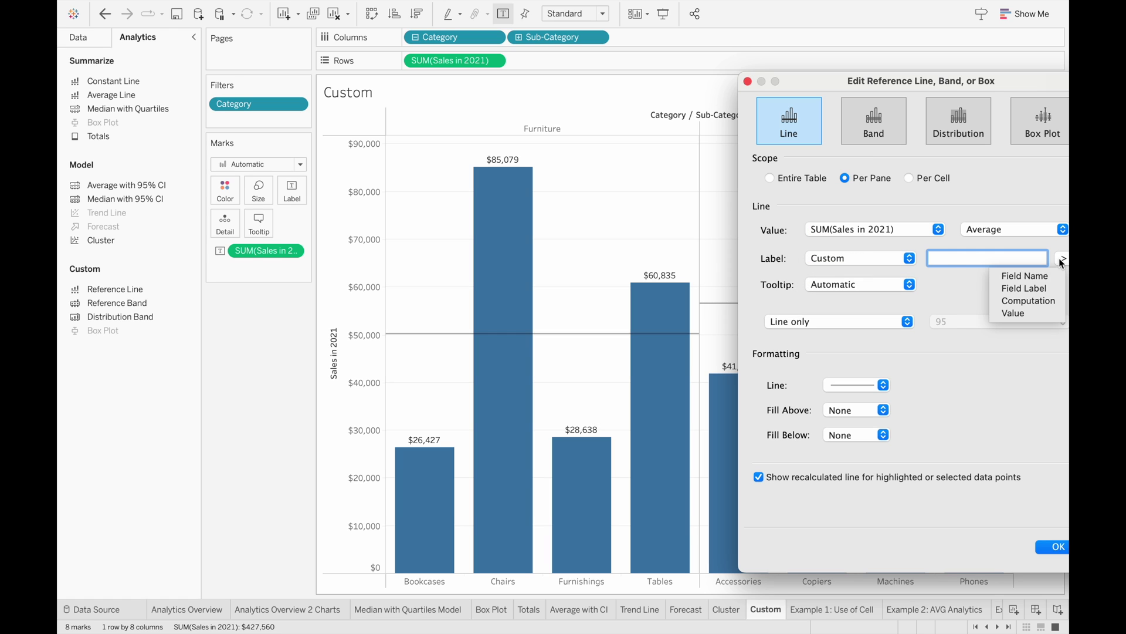
{"action": "left_click", "coordinate": [1030, 298]}
{"action": "left_click", "coordinate": [930, 257]}
{"action": "type", "text": "2021: <Computation>"}
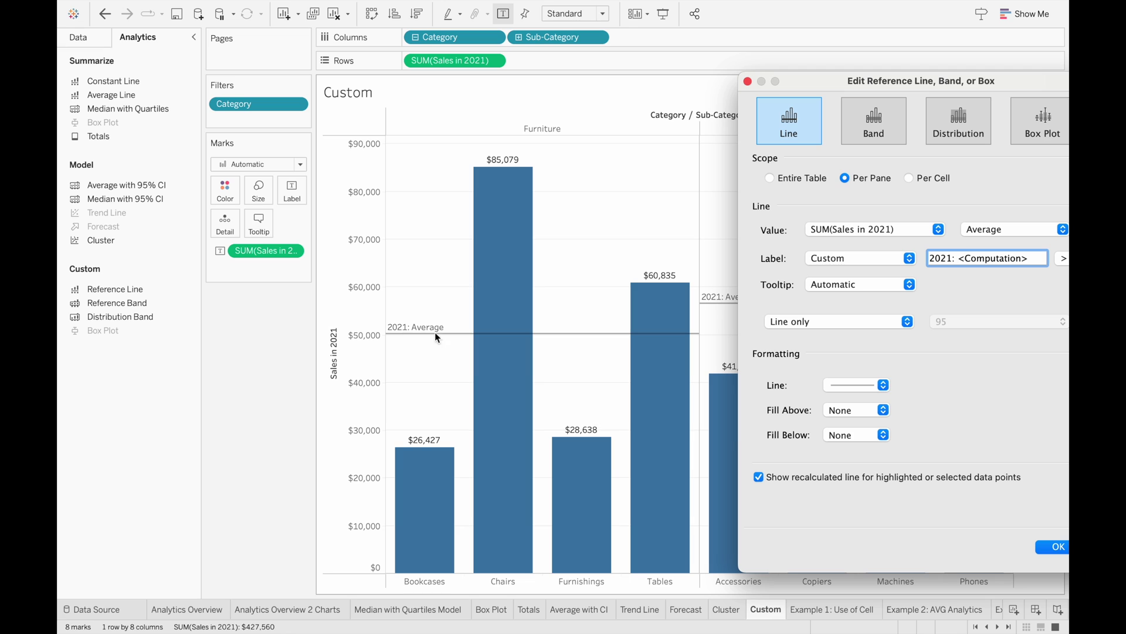
{"action": "left_click", "coordinate": [1062, 258]}
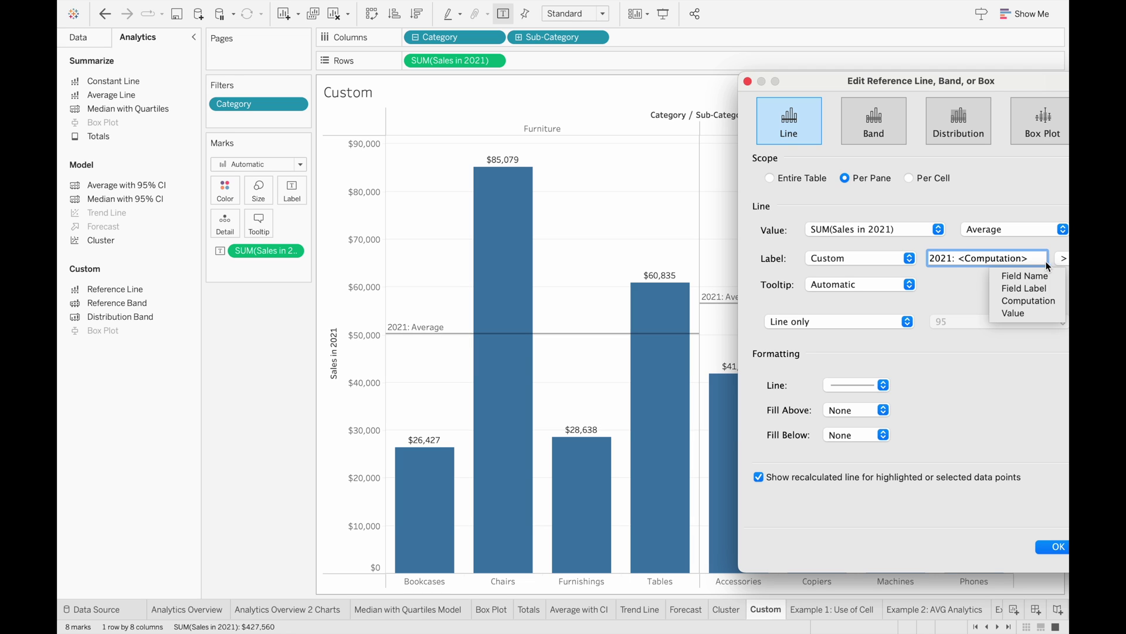
{"action": "left_click", "coordinate": [1034, 312]}
{"action": "key", "text": "shift+End"}
{"action": "key", "text": "BackSpace"}
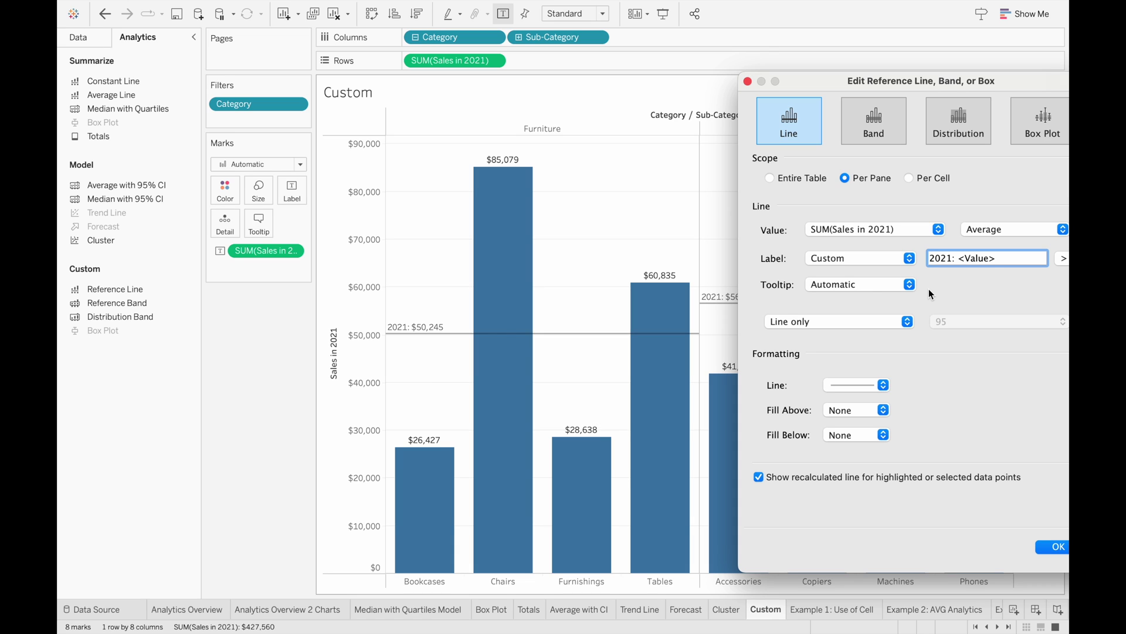
- Set the tooltip to None and change the reference type to Band
{"action": "left_click", "coordinate": [879, 289]}
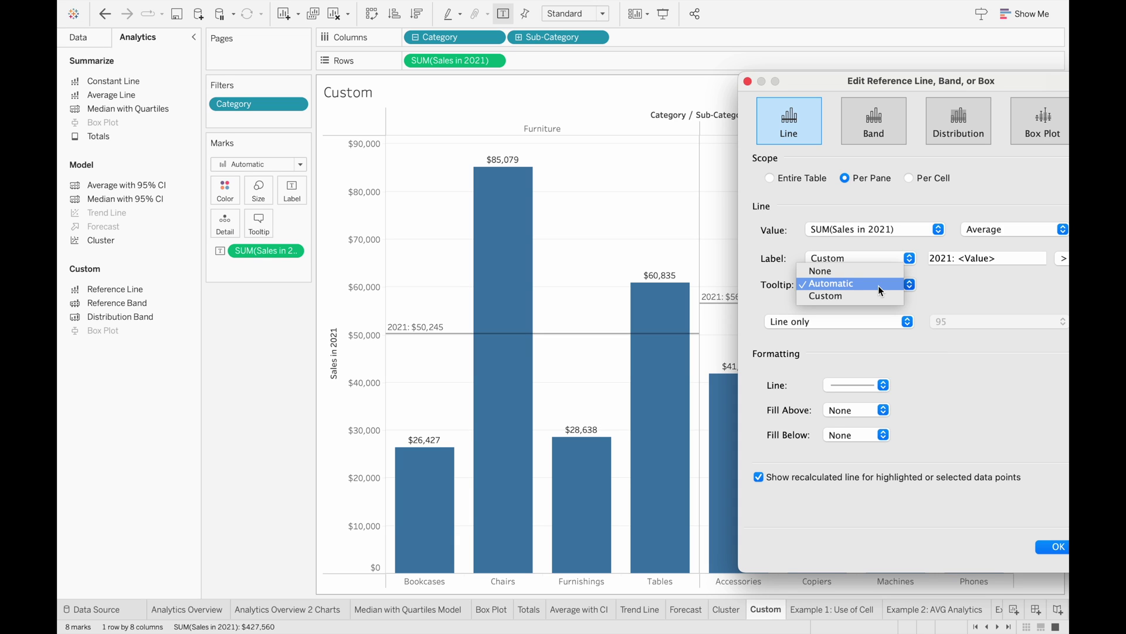
{"action": "left_click", "coordinate": [864, 295]}
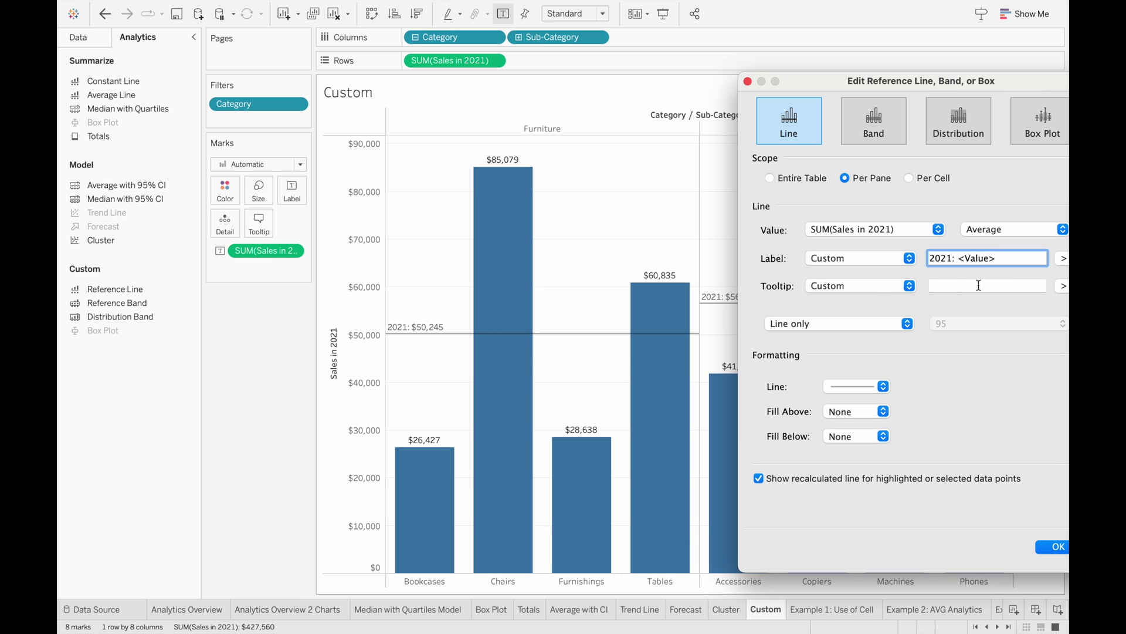
{"action": "left_click", "coordinate": [882, 286]}
{"action": "left_click", "coordinate": [864, 261]}
{"action": "left_click_drag", "start_coordinate": [867, 401], "coordinate": [617, 393]}
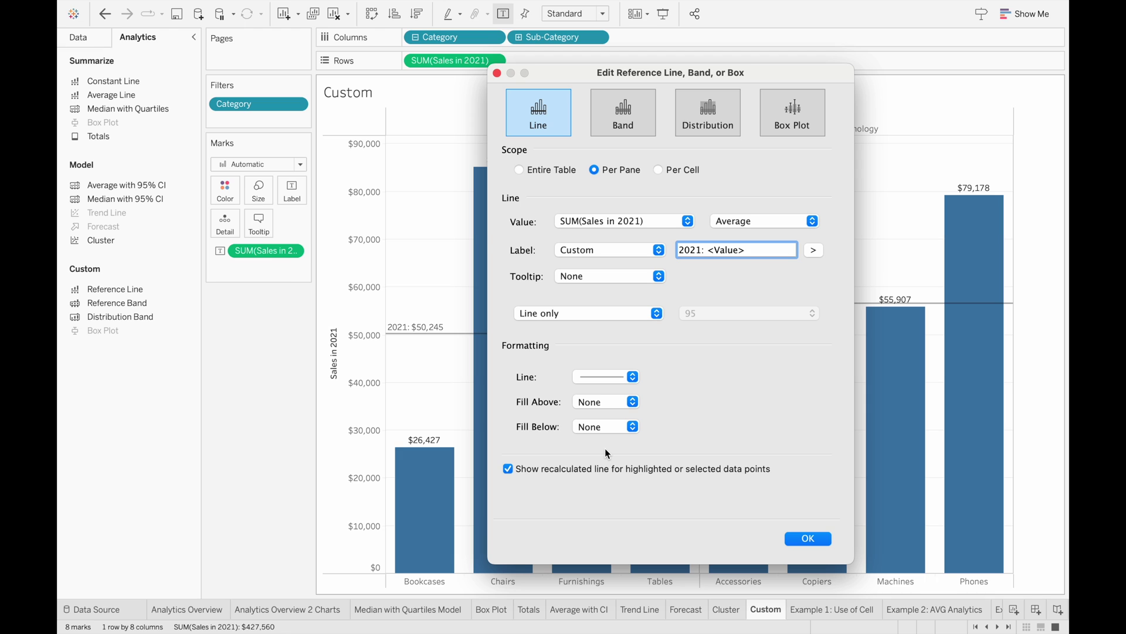
{"action": "left_click", "coordinate": [628, 113]}
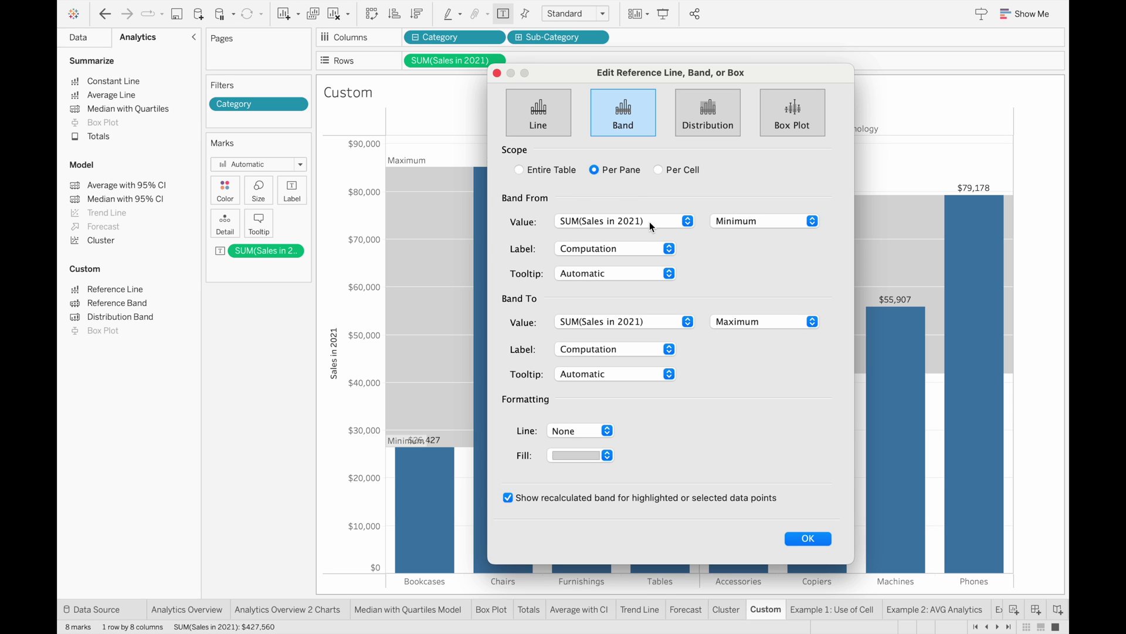
- Set the band's From value to Average, then to Maximum
{"action": "left_click", "coordinate": [745, 221]}
{"action": "left_click", "coordinate": [748, 244]}
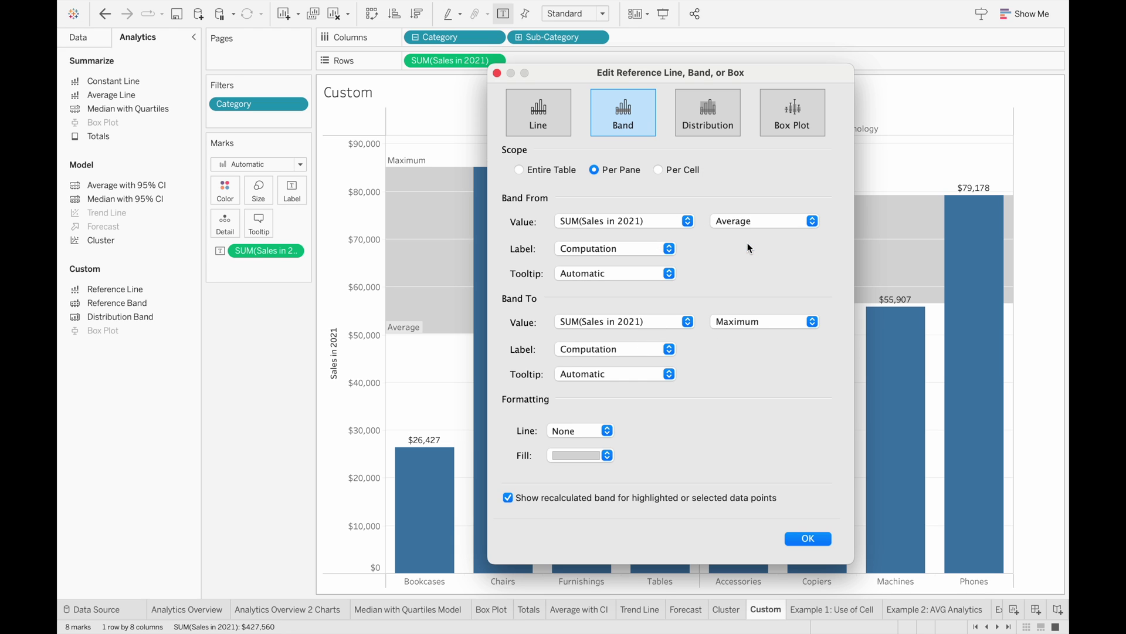
{"action": "left_click", "coordinate": [730, 223]}
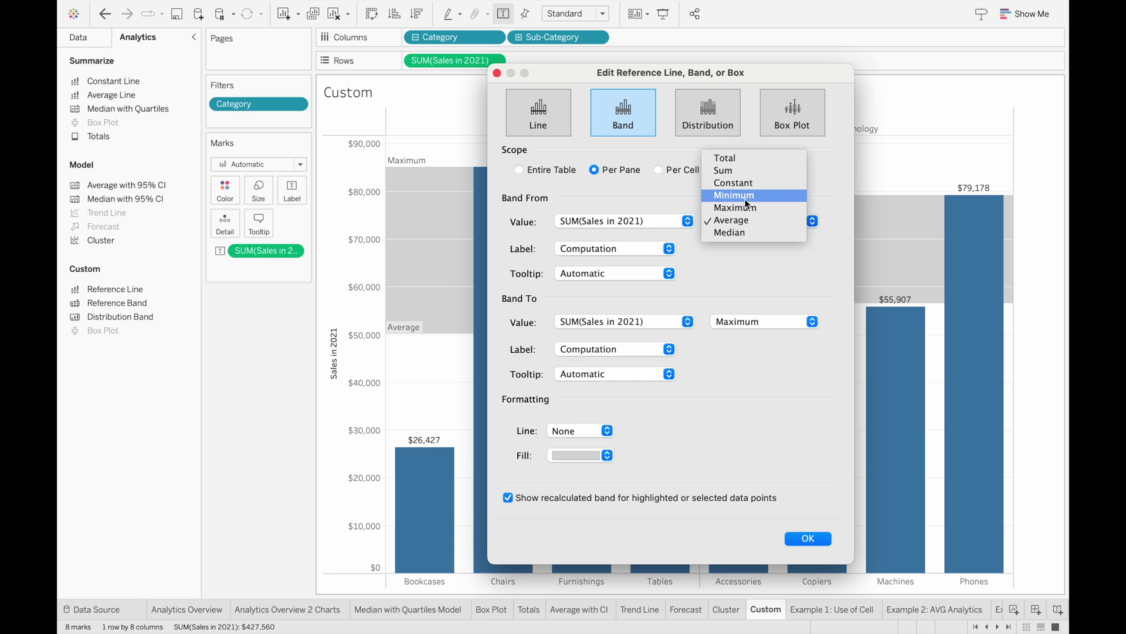
{"action": "left_click", "coordinate": [748, 207]}
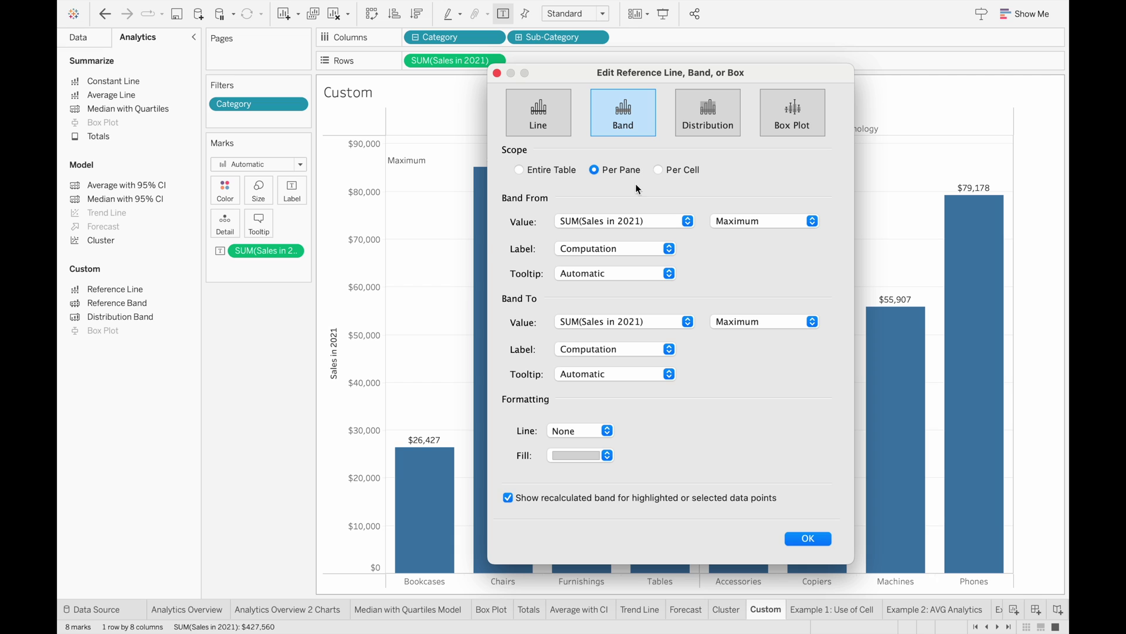
- Try Percentages, Quantiles and Standard Deviation distributions, then switch to Box Plot
{"action": "left_click", "coordinate": [704, 116]}
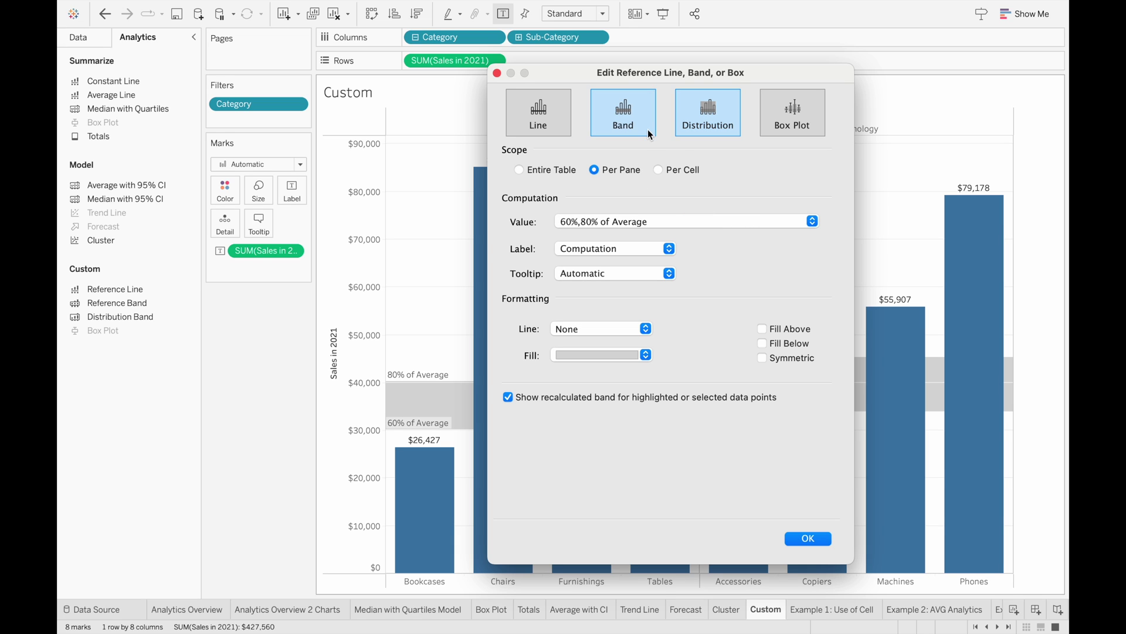
{"action": "left_click", "coordinate": [597, 222]}
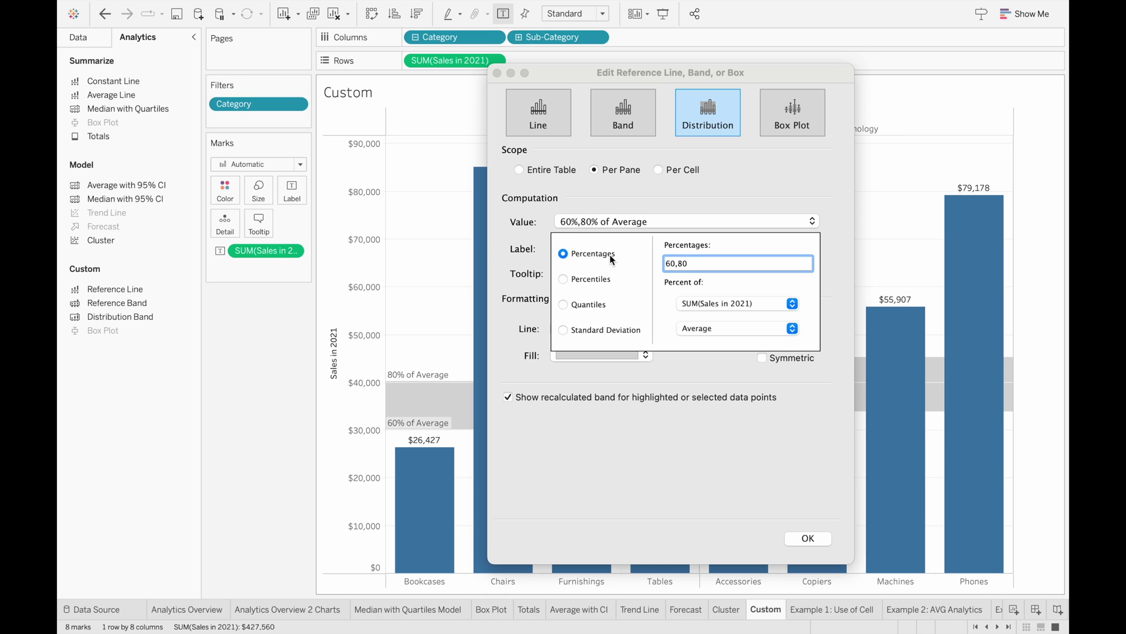
{"action": "left_click", "coordinate": [600, 279]}
{"action": "left_click", "coordinate": [597, 303]}
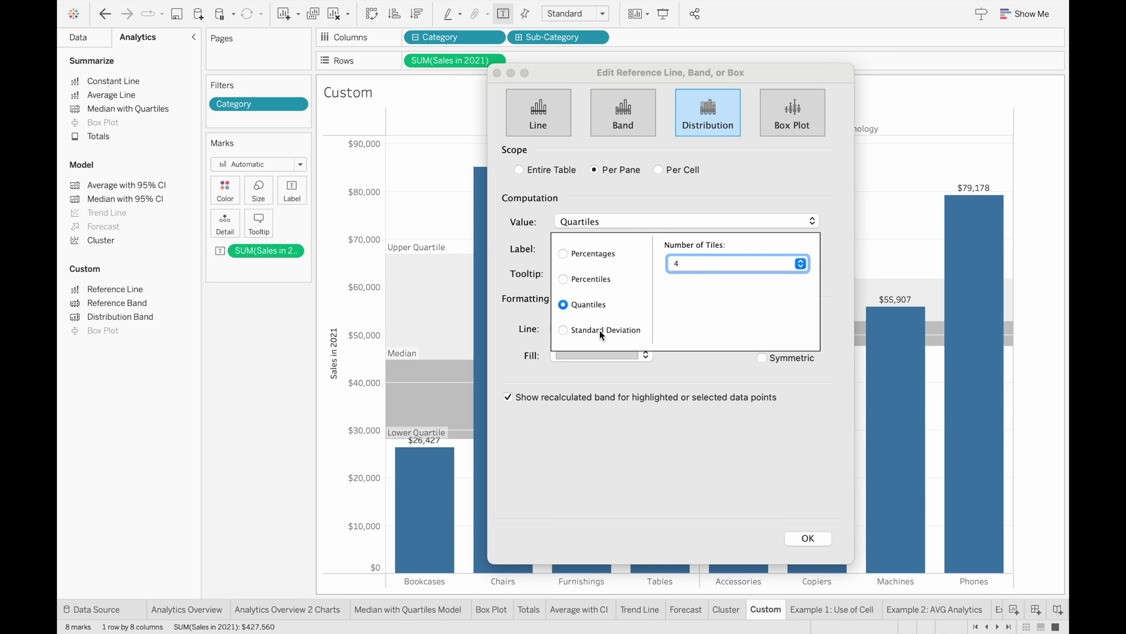
{"action": "left_click", "coordinate": [610, 331]}
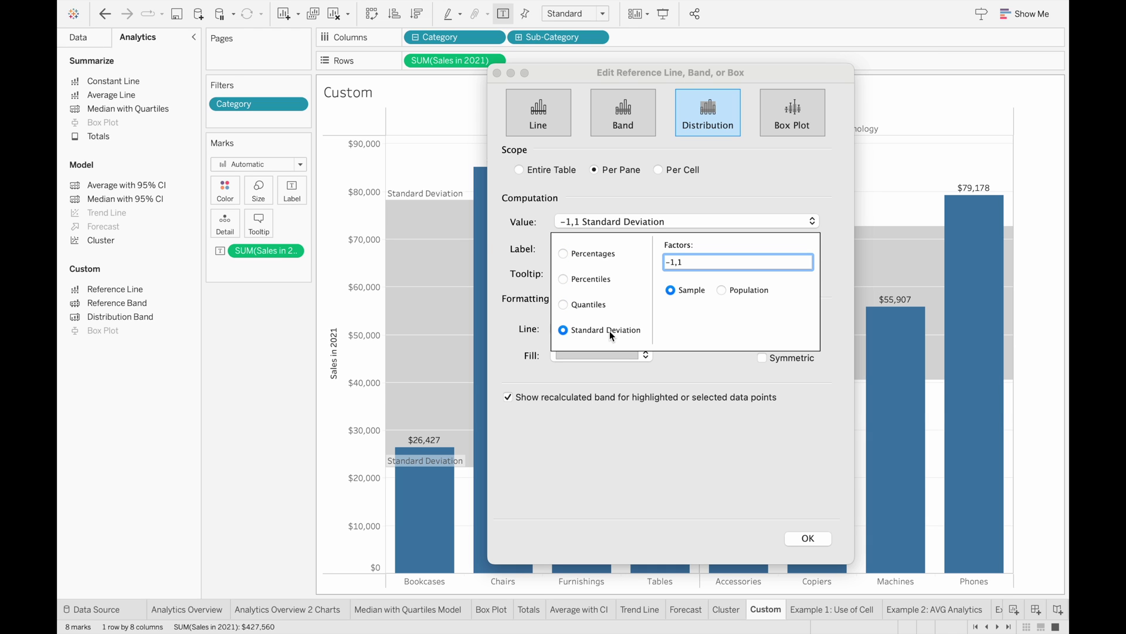
{"action": "left_click", "coordinate": [681, 210]}
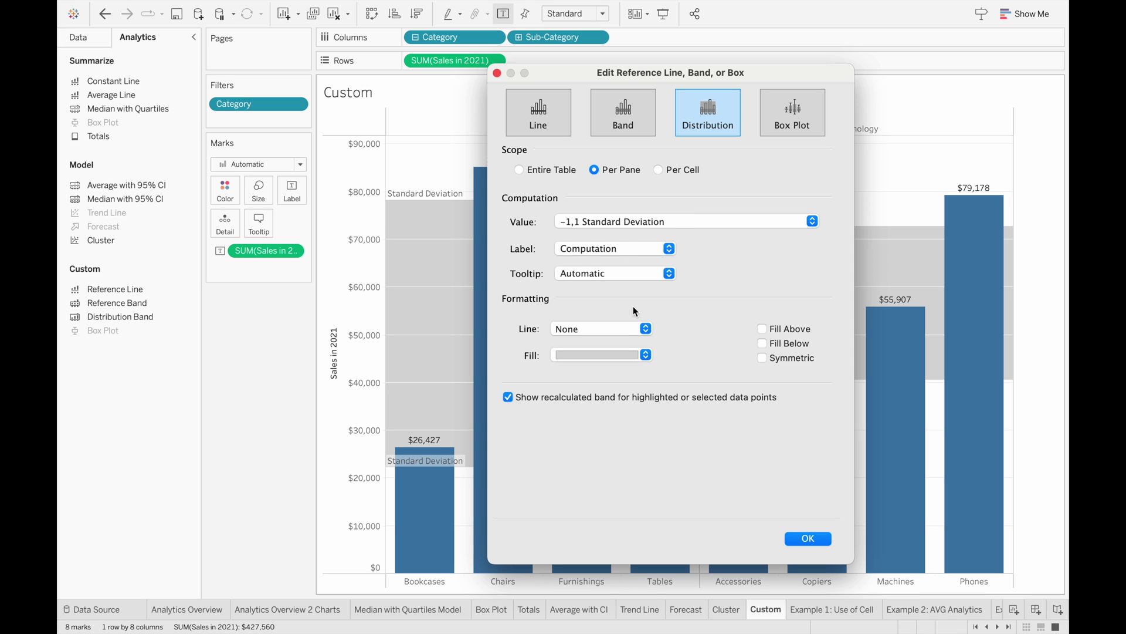
{"action": "left_click", "coordinate": [783, 126]}
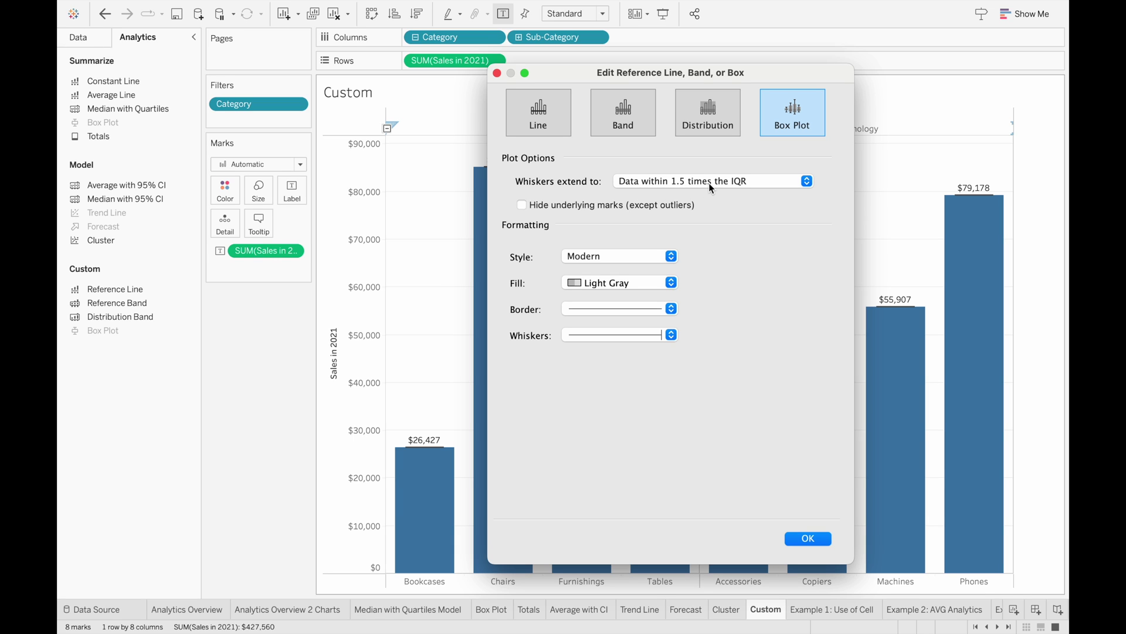
- Extend the box plot whiskers to the maximum extent of the data
{"action": "left_click", "coordinate": [742, 181]}
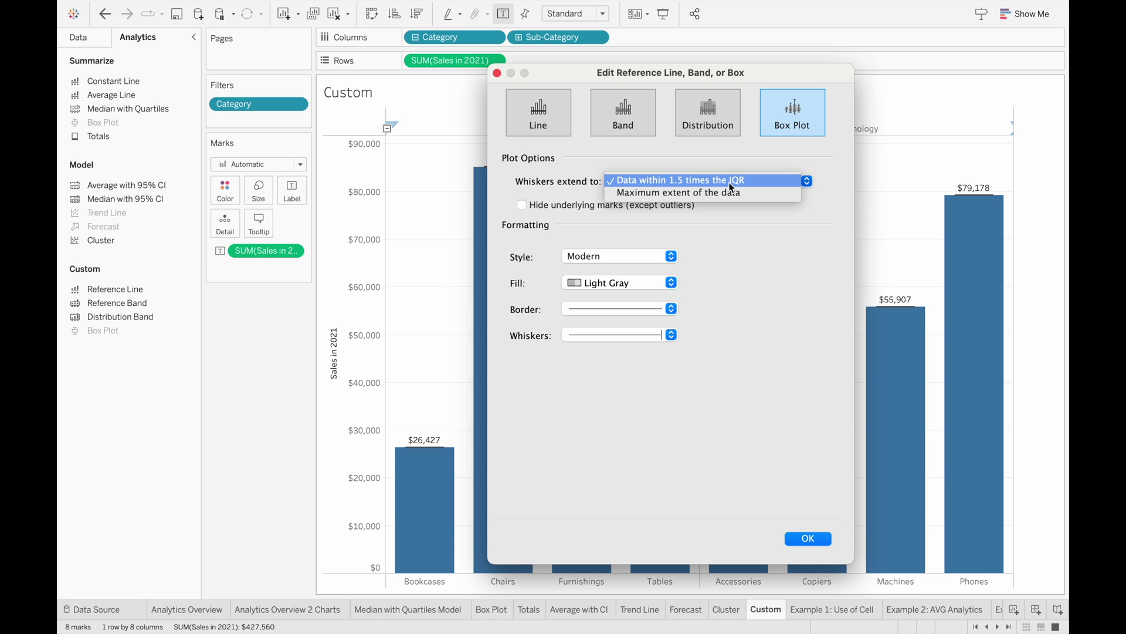
{"action": "left_click", "coordinate": [733, 194]}
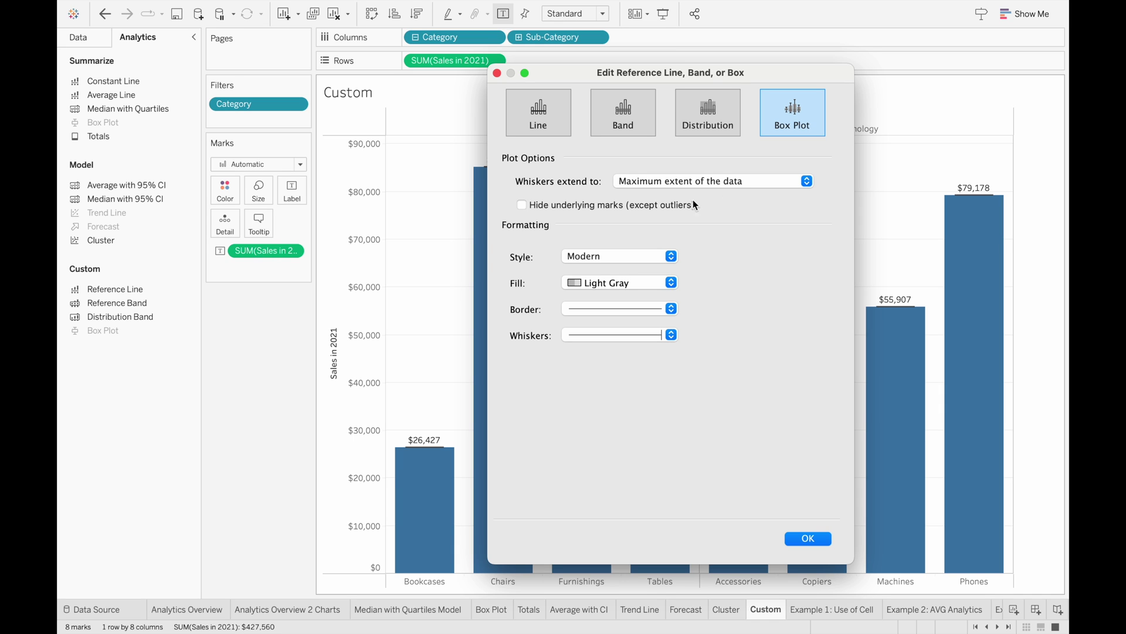
{"action": "left_click_drag", "start_coordinate": [631, 72], "coordinate": [874, 90]}
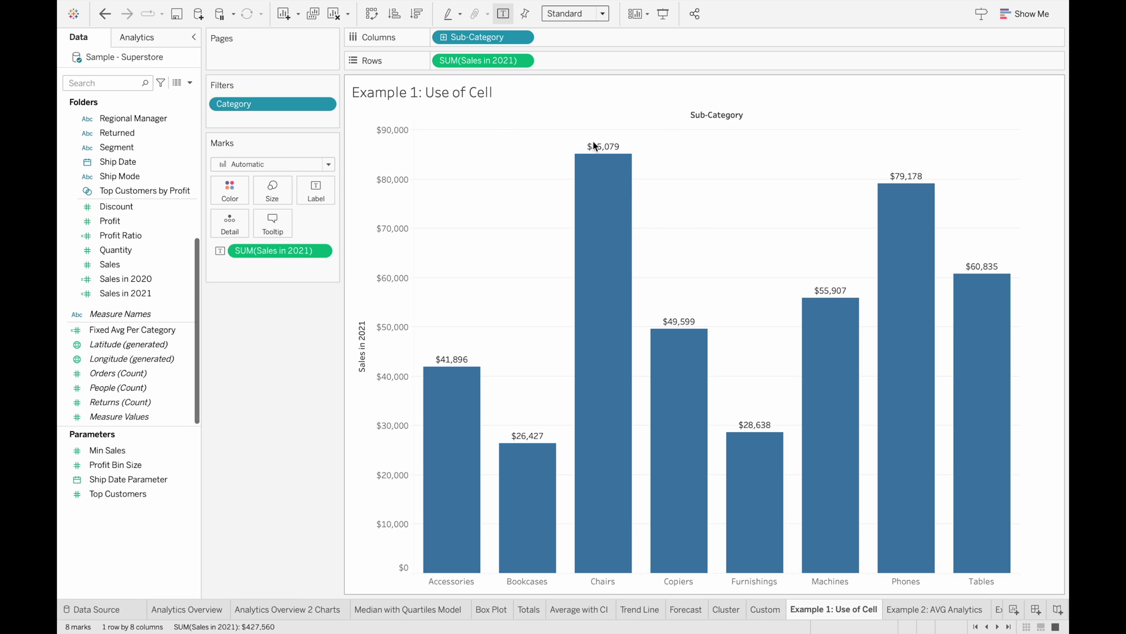
- Review the Sales in 2021 and Sales in 2020 calculations, then put Sales in 2020 on Detail
{"action": "right_click", "coordinate": [157, 293]}
{"action": "left_click", "coordinate": [213, 370]}
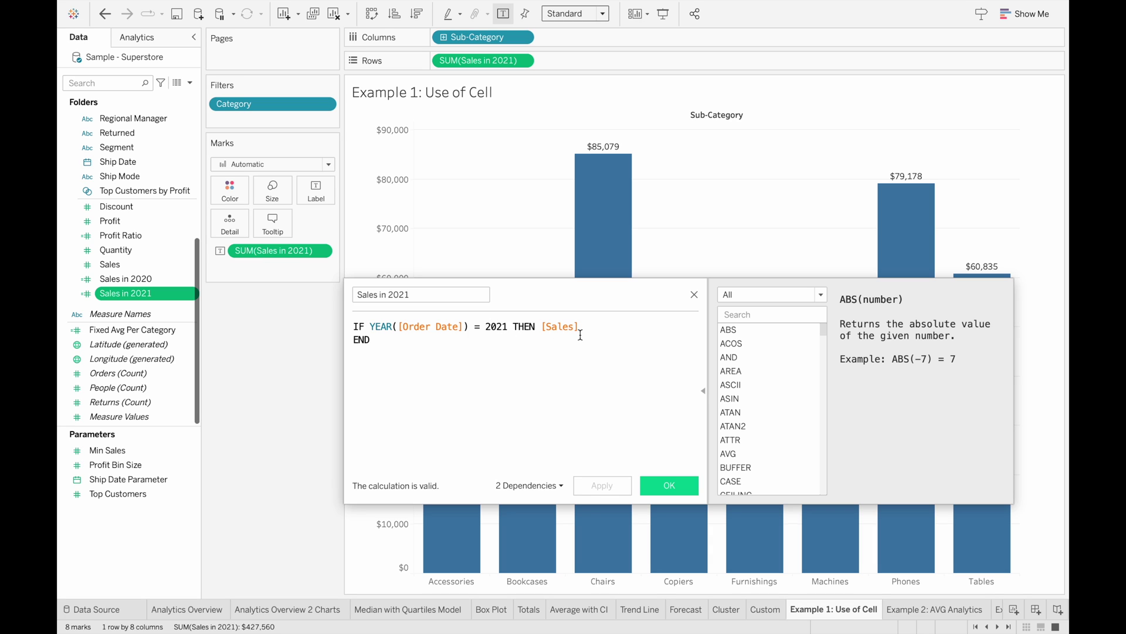
{"action": "left_click", "coordinate": [695, 294]}
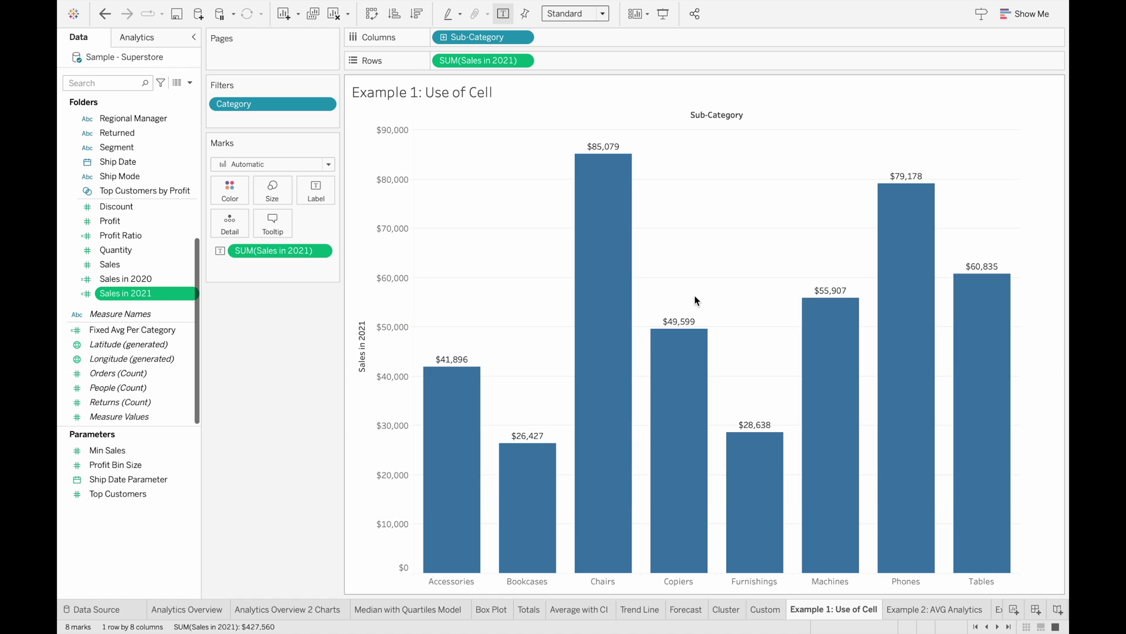
{"action": "right_click", "coordinate": [146, 276]}
{"action": "left_click", "coordinate": [193, 351]}
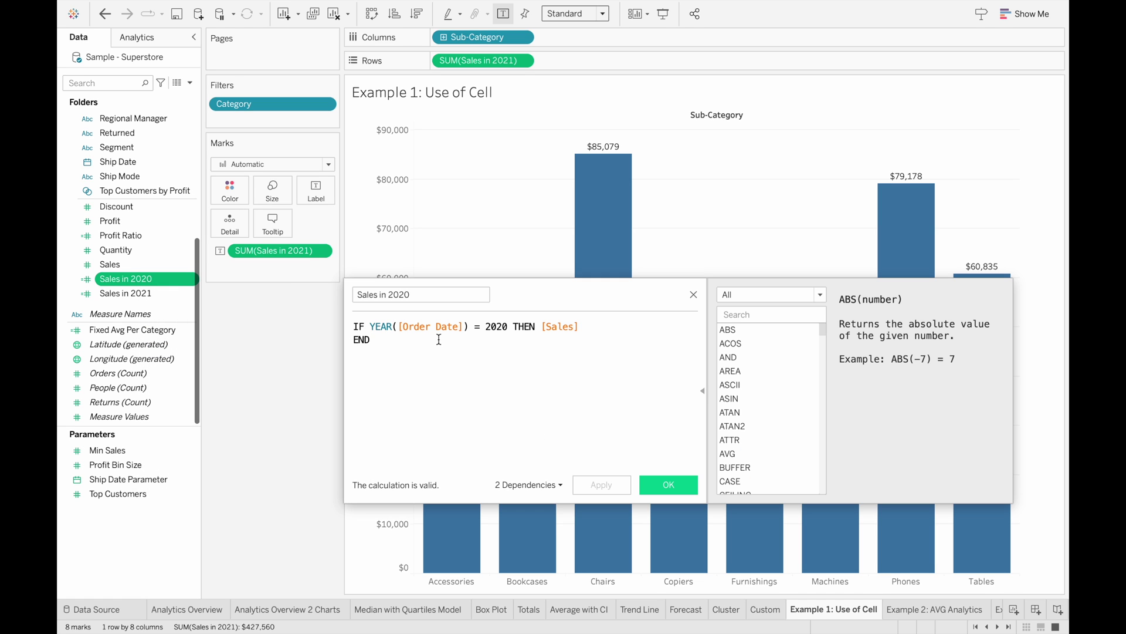
{"action": "left_click", "coordinate": [694, 295]}
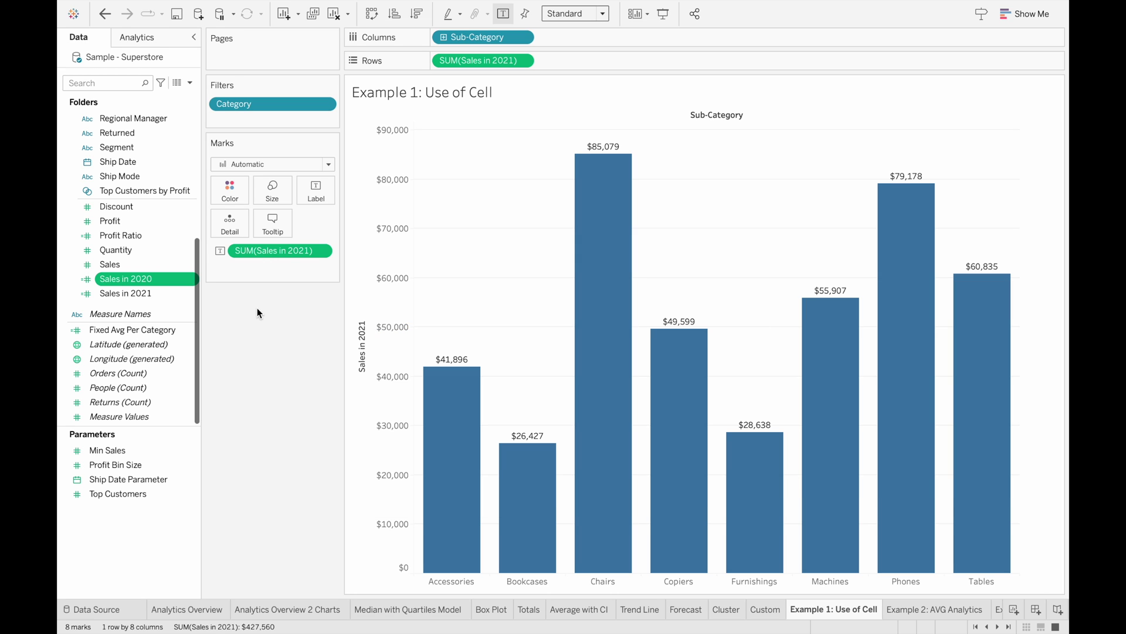
{"action": "left_click_drag", "start_coordinate": [144, 279], "coordinate": [231, 229]}
- Add a reference line to each cell using SUM(Sales in 2020)
{"action": "left_click", "coordinate": [146, 37]}
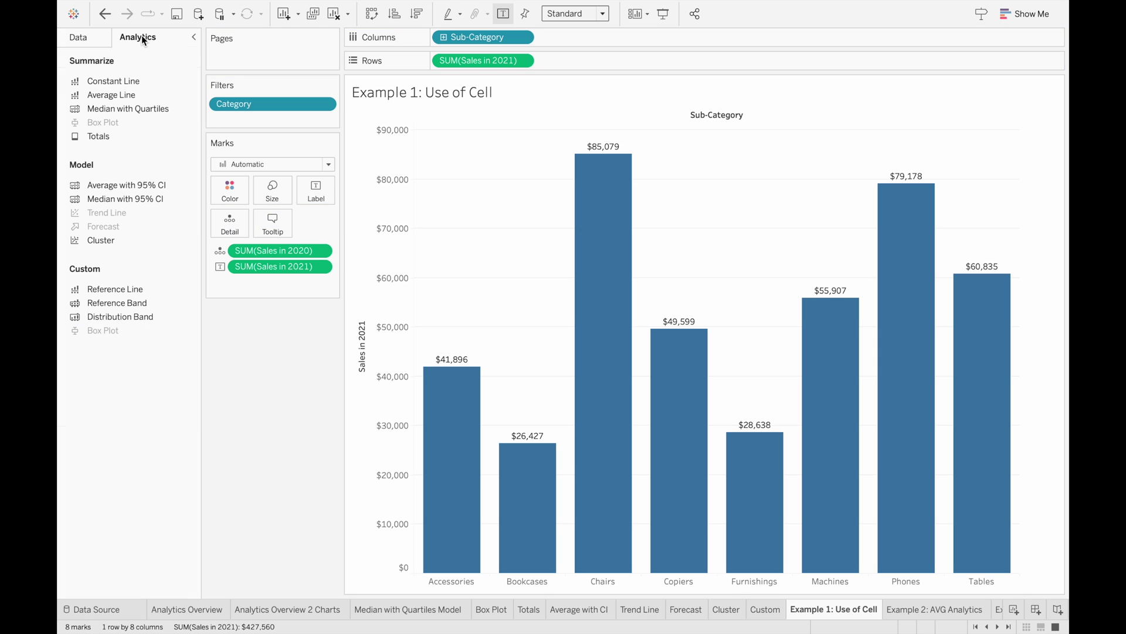
{"action": "left_click_drag", "start_coordinate": [125, 289], "coordinate": [557, 136]}
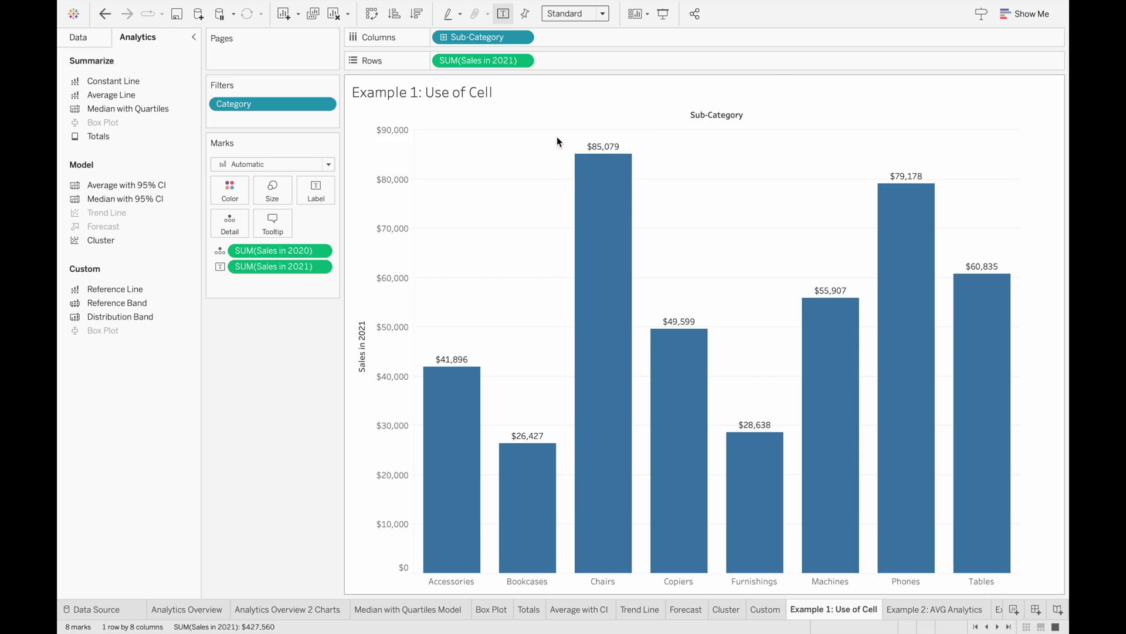
{"action": "left_click_drag", "start_coordinate": [561, 72], "coordinate": [298, 93]}
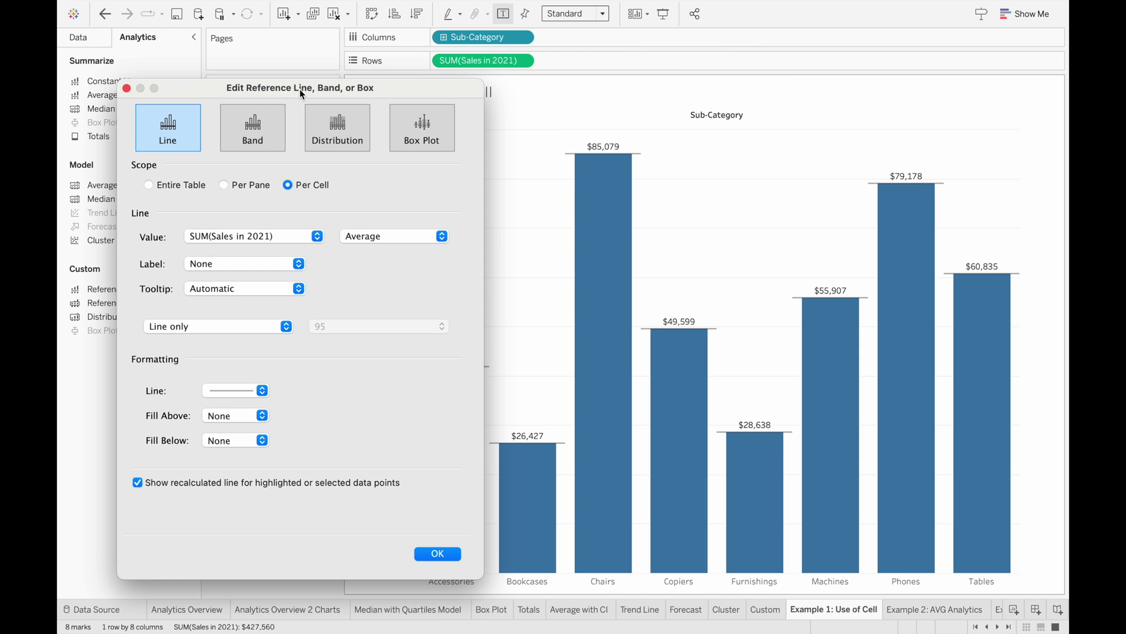
{"action": "left_click", "coordinate": [237, 236]}
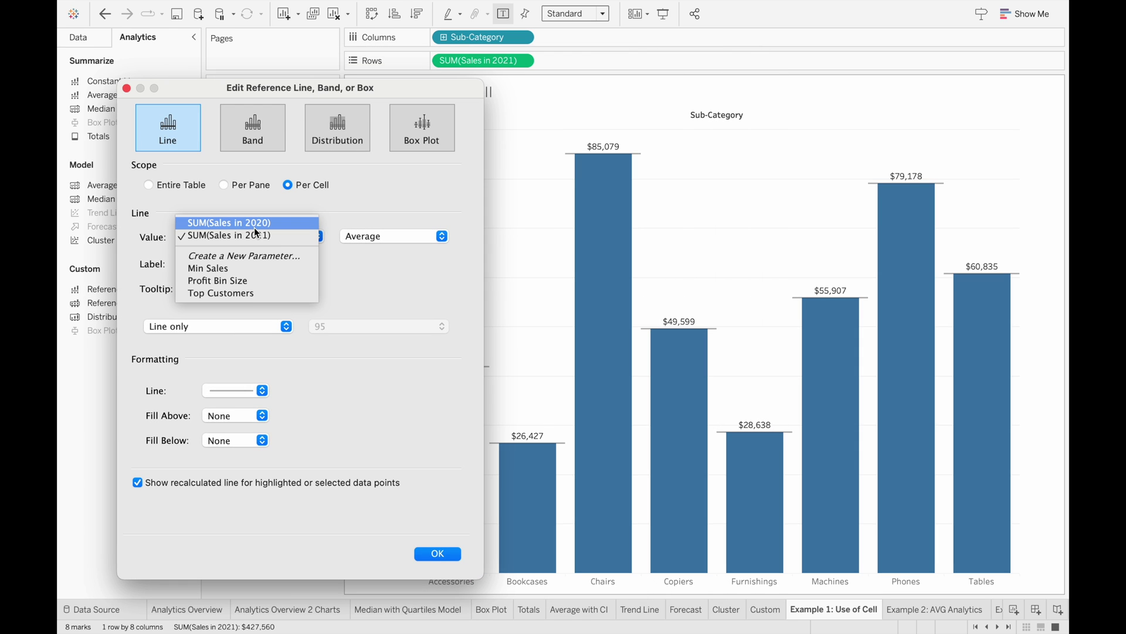
{"action": "left_click", "coordinate": [261, 226]}
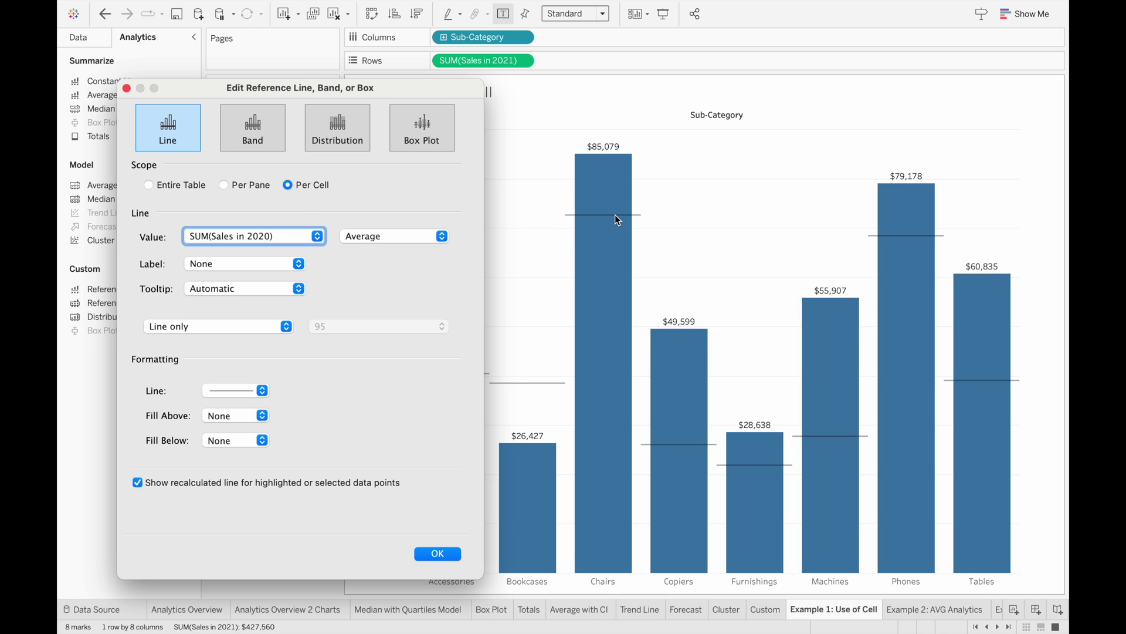
- Give the lines the custom label "2020: <Value>"
{"action": "left_click", "coordinate": [253, 264]}
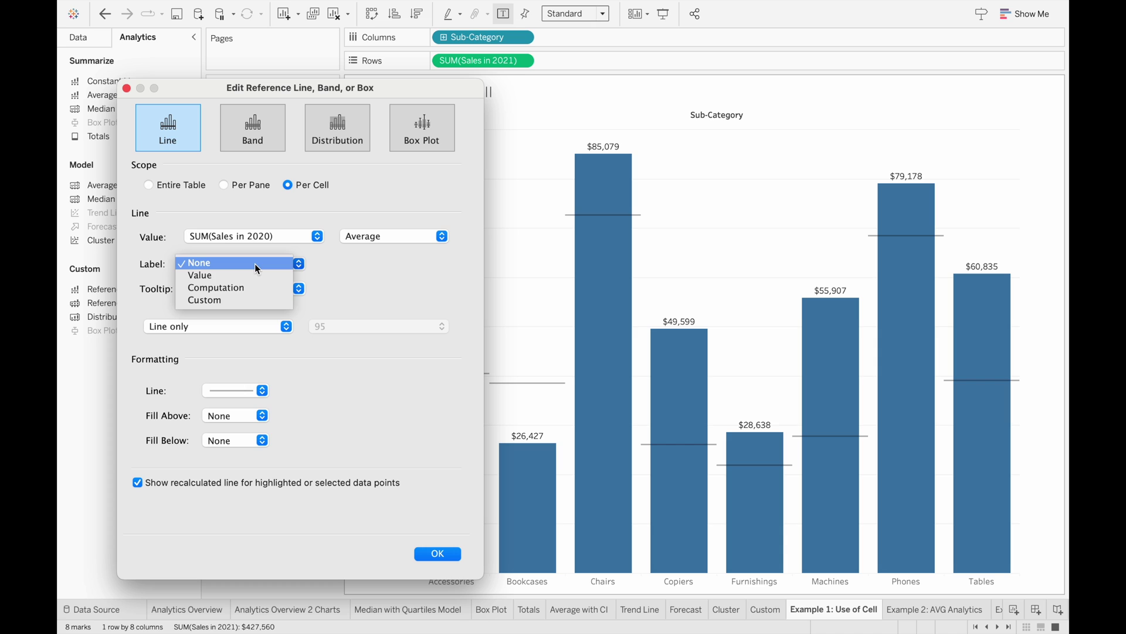
{"action": "left_click", "coordinate": [237, 301]}
{"action": "left_click", "coordinate": [351, 264]}
{"action": "type", "text": "2020:"}
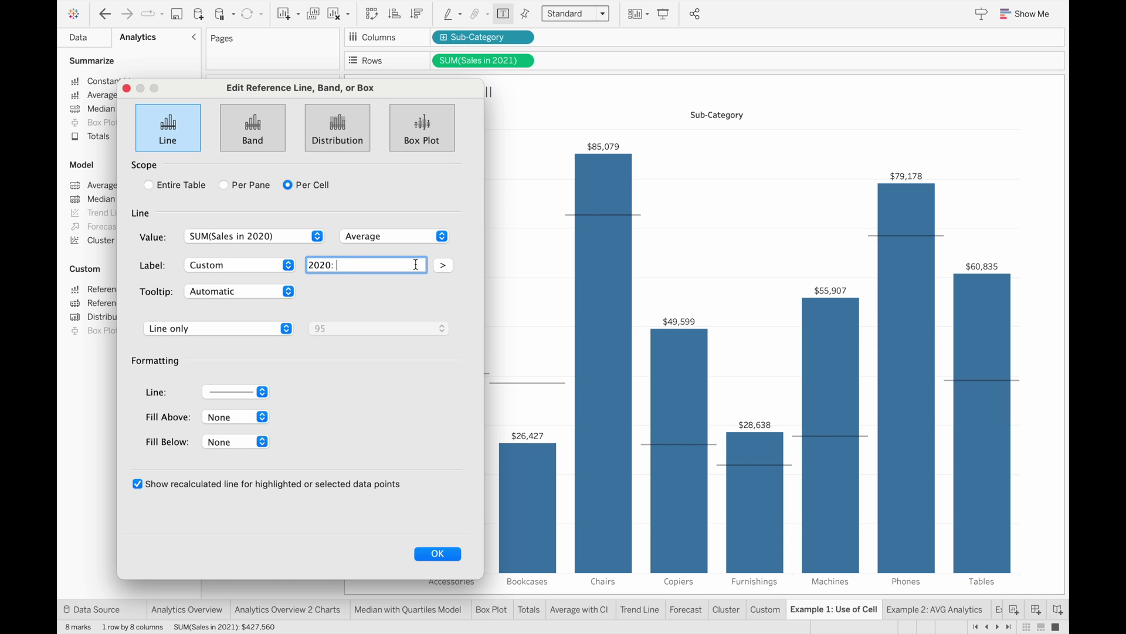
{"action": "left_click", "coordinate": [443, 265]}
{"action": "left_click", "coordinate": [466, 319]}
{"action": "left_click_drag", "start_coordinate": [410, 96], "coordinate": [341, 89]}
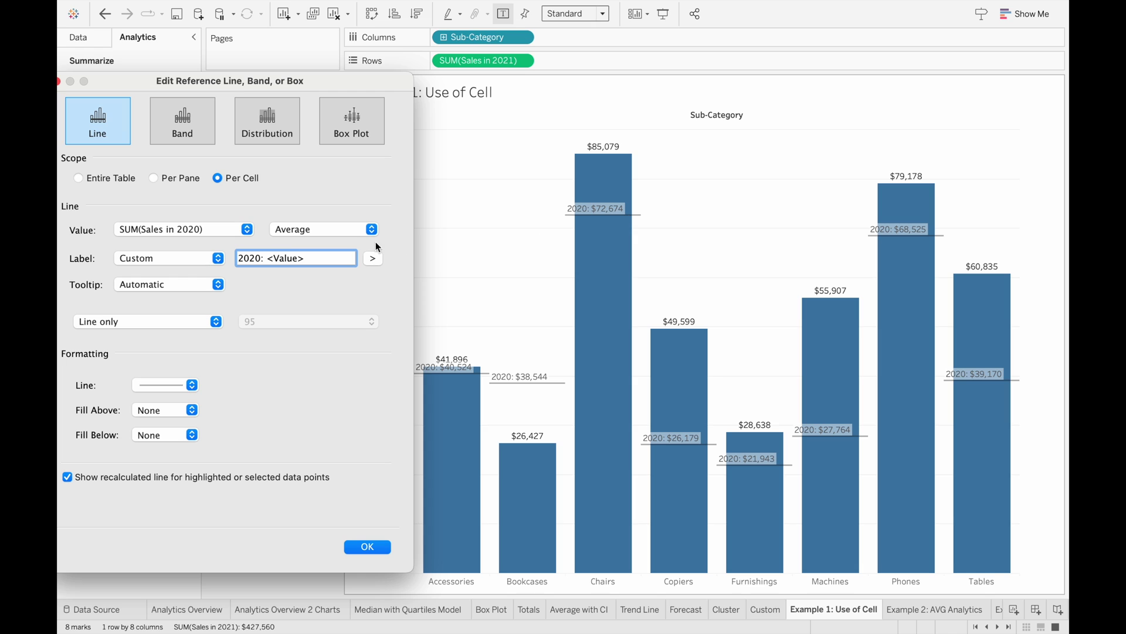
- Try Maximum and Median aggregations for the reference lines
{"action": "left_click", "coordinate": [352, 229]}
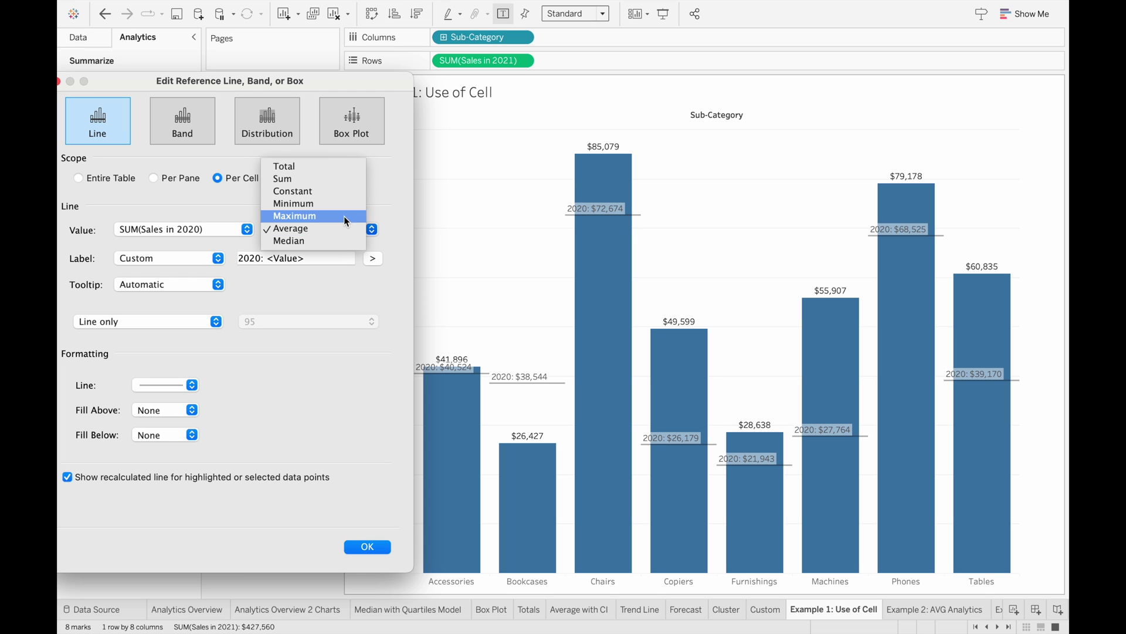
{"action": "left_click", "coordinate": [346, 217]}
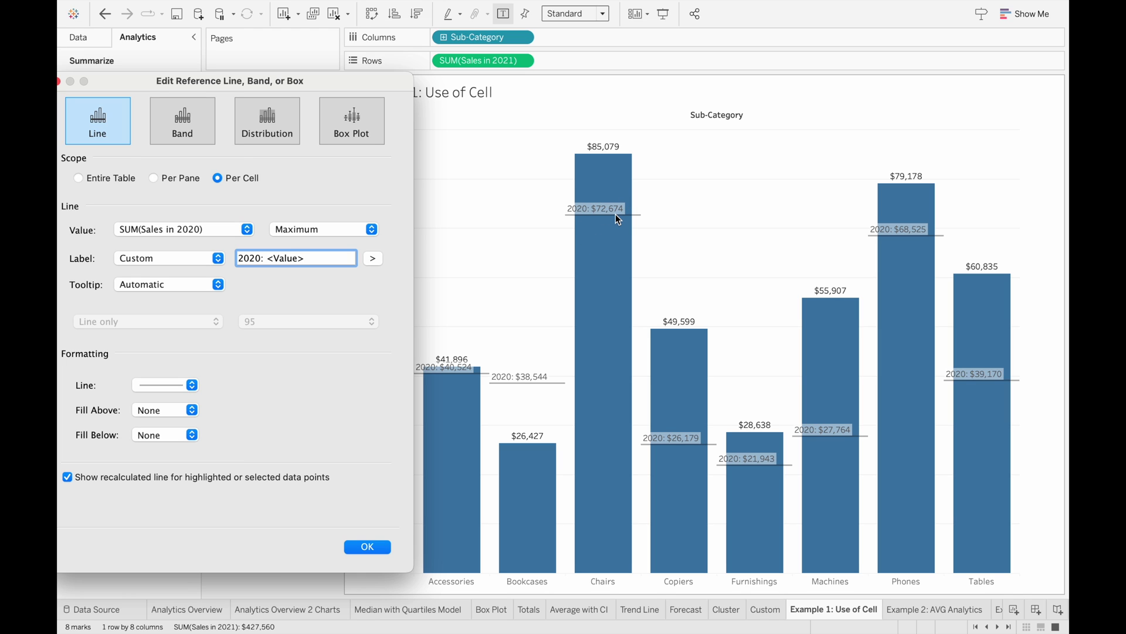
{"action": "left_click", "coordinate": [330, 230]}
{"action": "left_click", "coordinate": [316, 246]}
{"action": "left_click", "coordinate": [345, 230]}
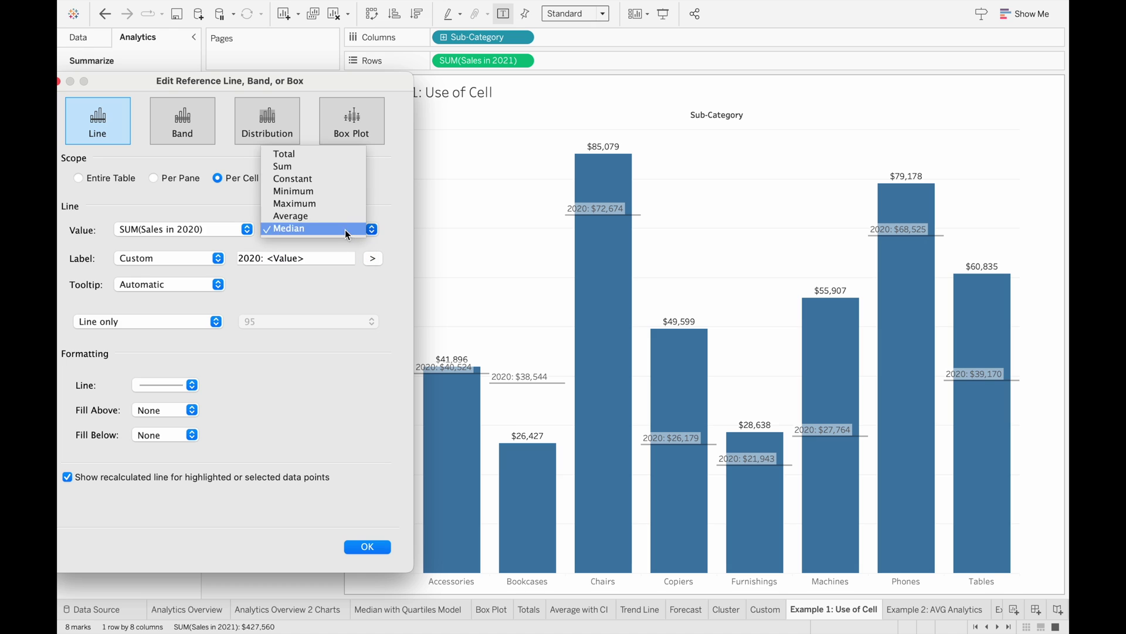
{"action": "left_click", "coordinate": [329, 203]}
- After trying other scopes and aggregations, settle on Per Cell with Sum and close
{"action": "left_click", "coordinate": [79, 179]}
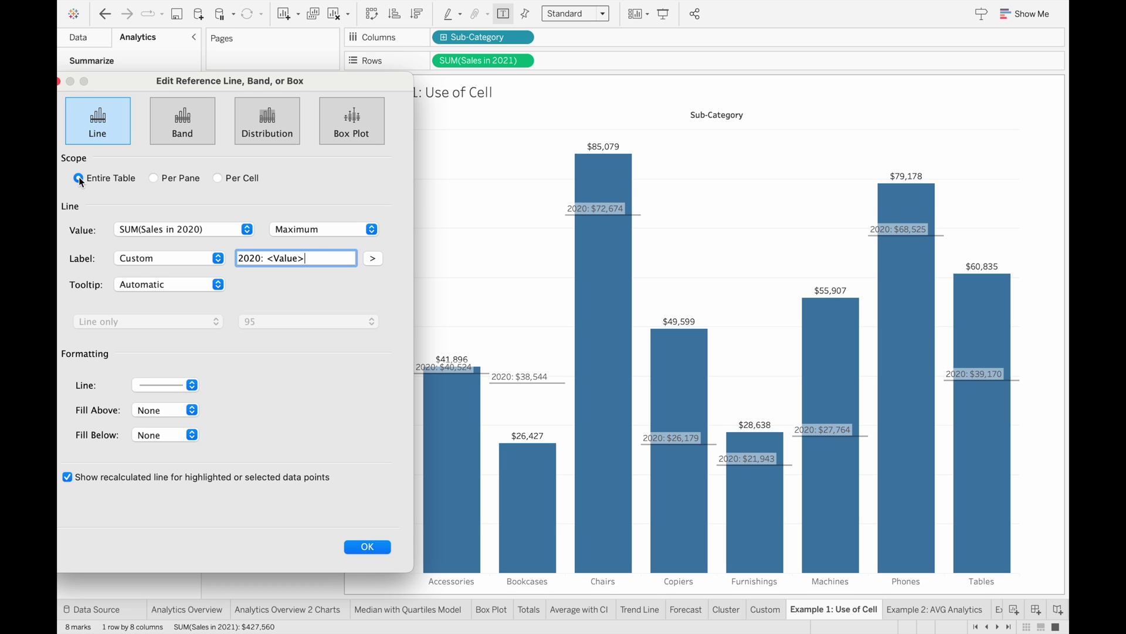
{"action": "left_click", "coordinate": [155, 179]}
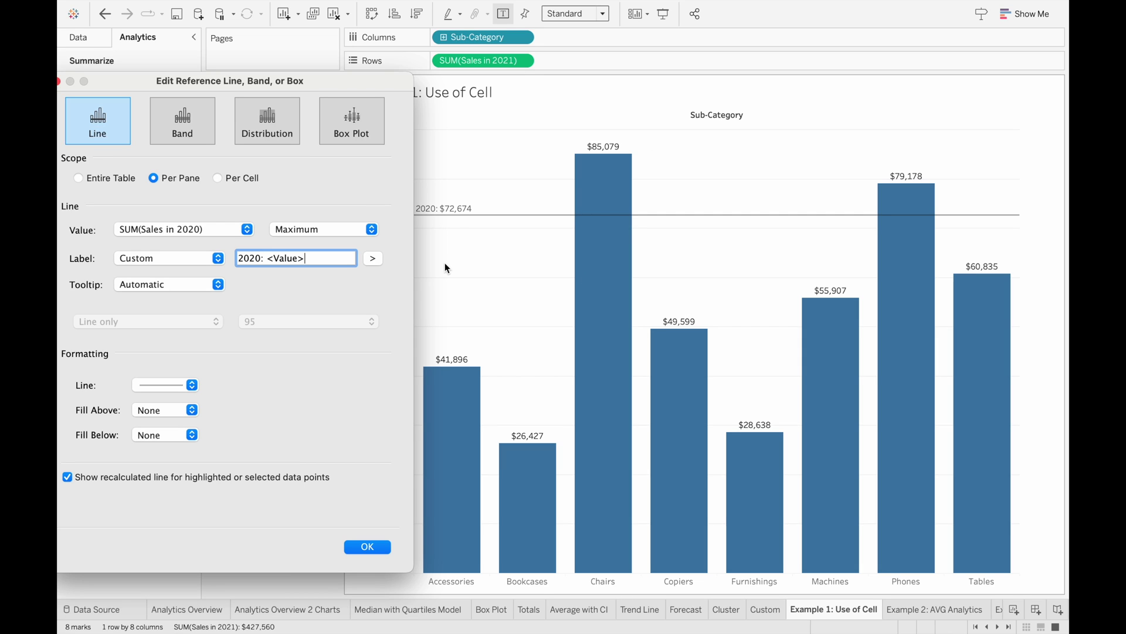
{"action": "left_click", "coordinate": [339, 227]}
{"action": "left_click", "coordinate": [319, 241]}
{"action": "left_click", "coordinate": [339, 227]}
{"action": "left_click", "coordinate": [329, 241]}
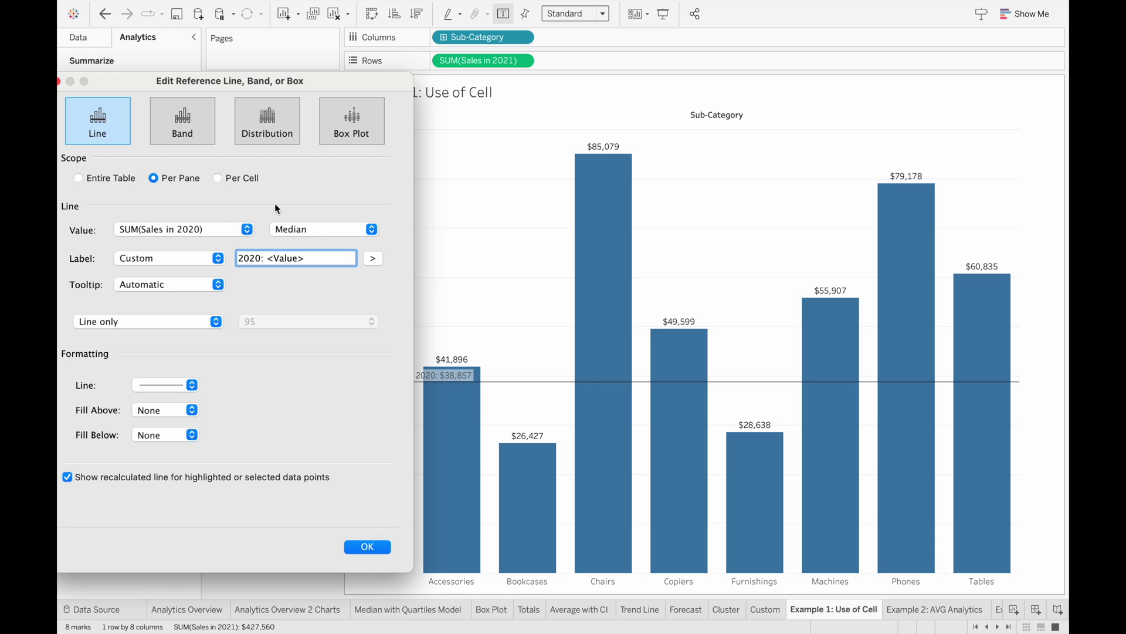
{"action": "left_click", "coordinate": [218, 177]}
{"action": "left_click", "coordinate": [324, 229]}
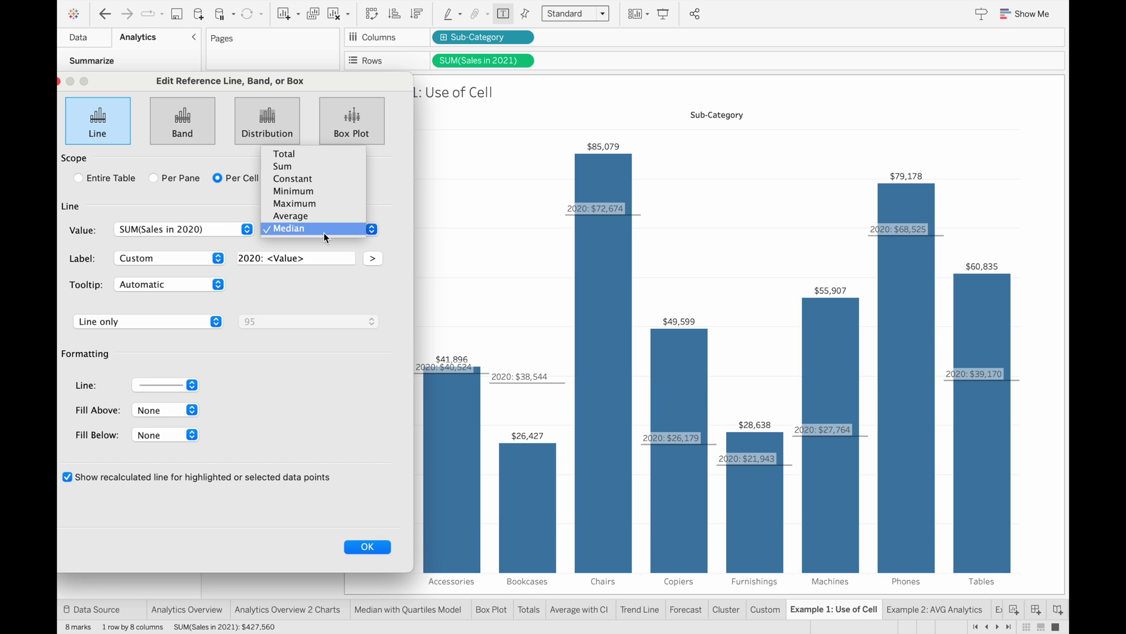
{"action": "left_click", "coordinate": [313, 194]}
{"action": "left_click_drag", "start_coordinate": [234, 81], "coordinate": [280, 80]}
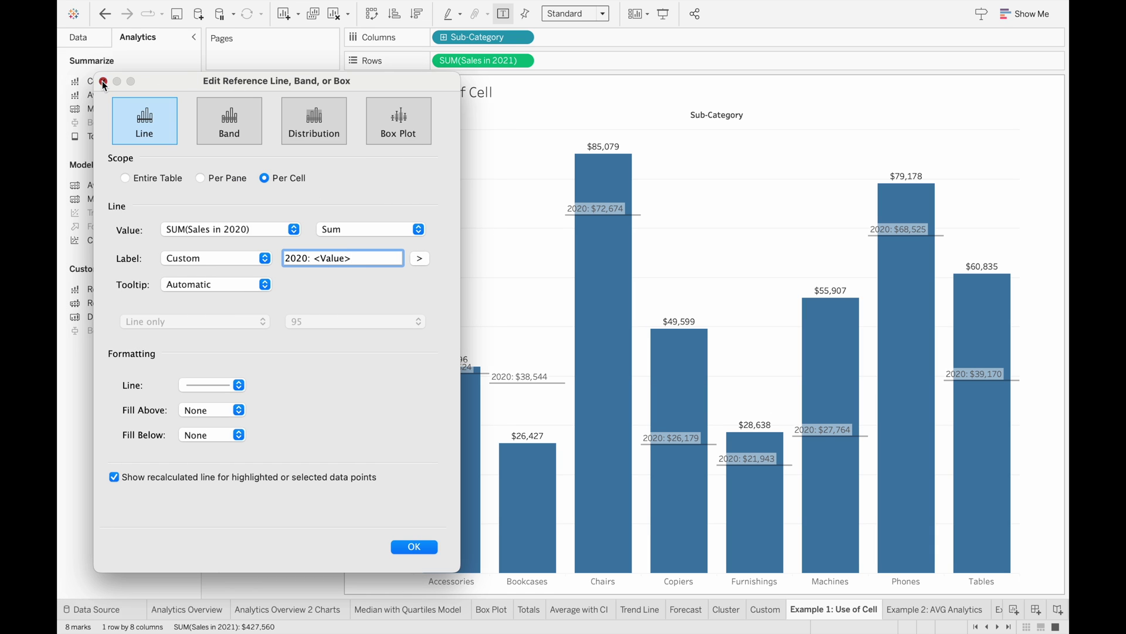
{"action": "key", "text": "Return"}
- Check the tooltips on the sub-category bars
{"action": "mouse_move", "coordinate": [623, 303]}
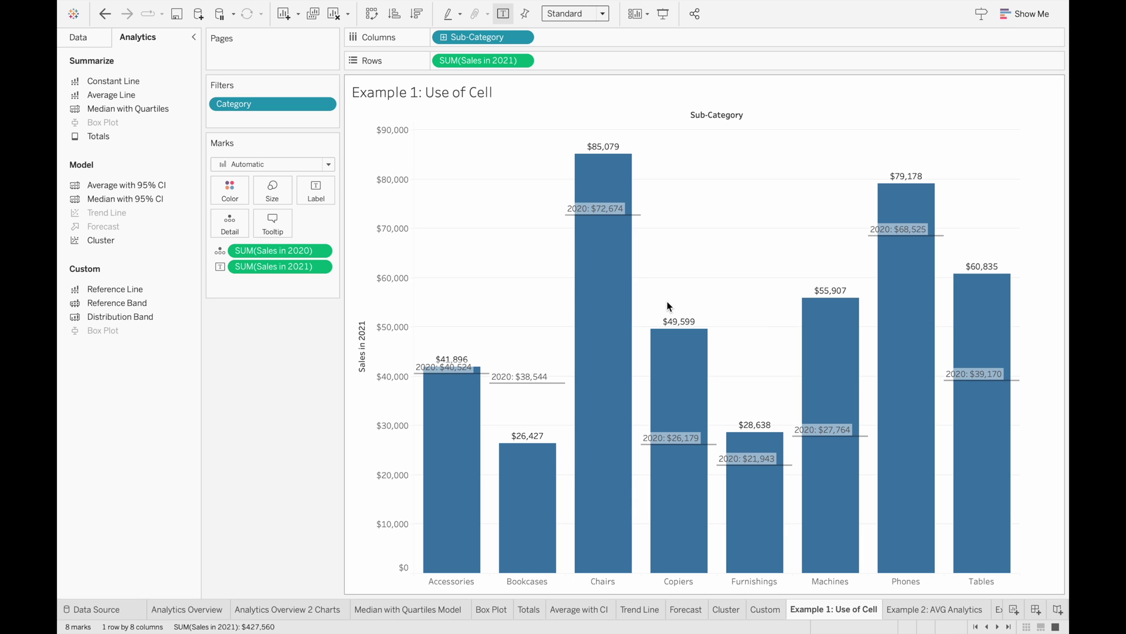
{"action": "mouse_move", "coordinate": [531, 387]}
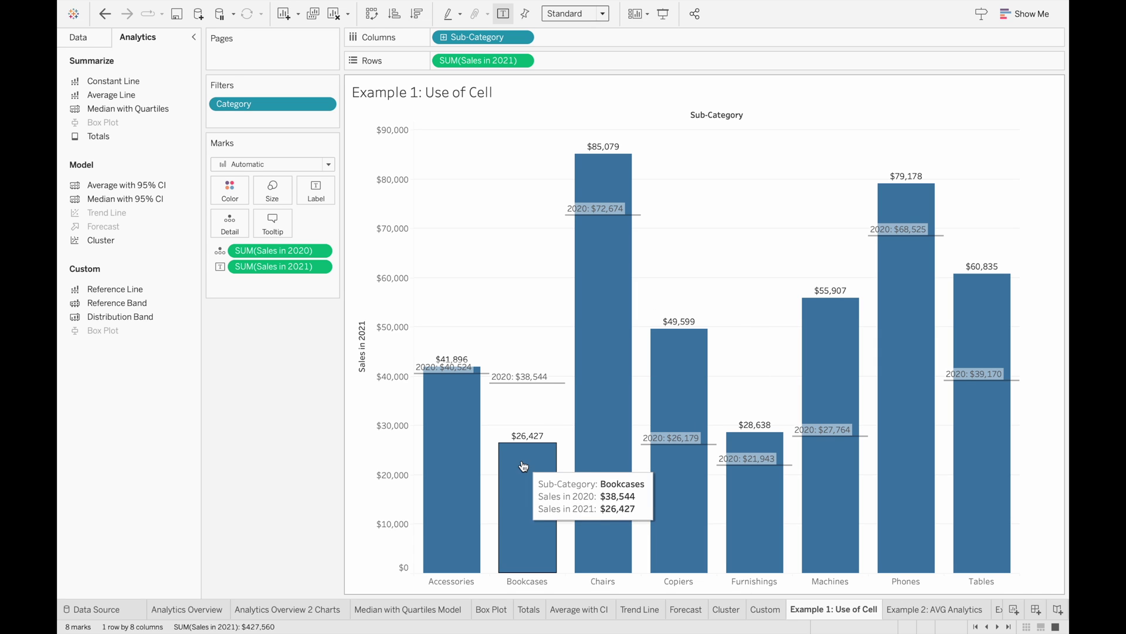